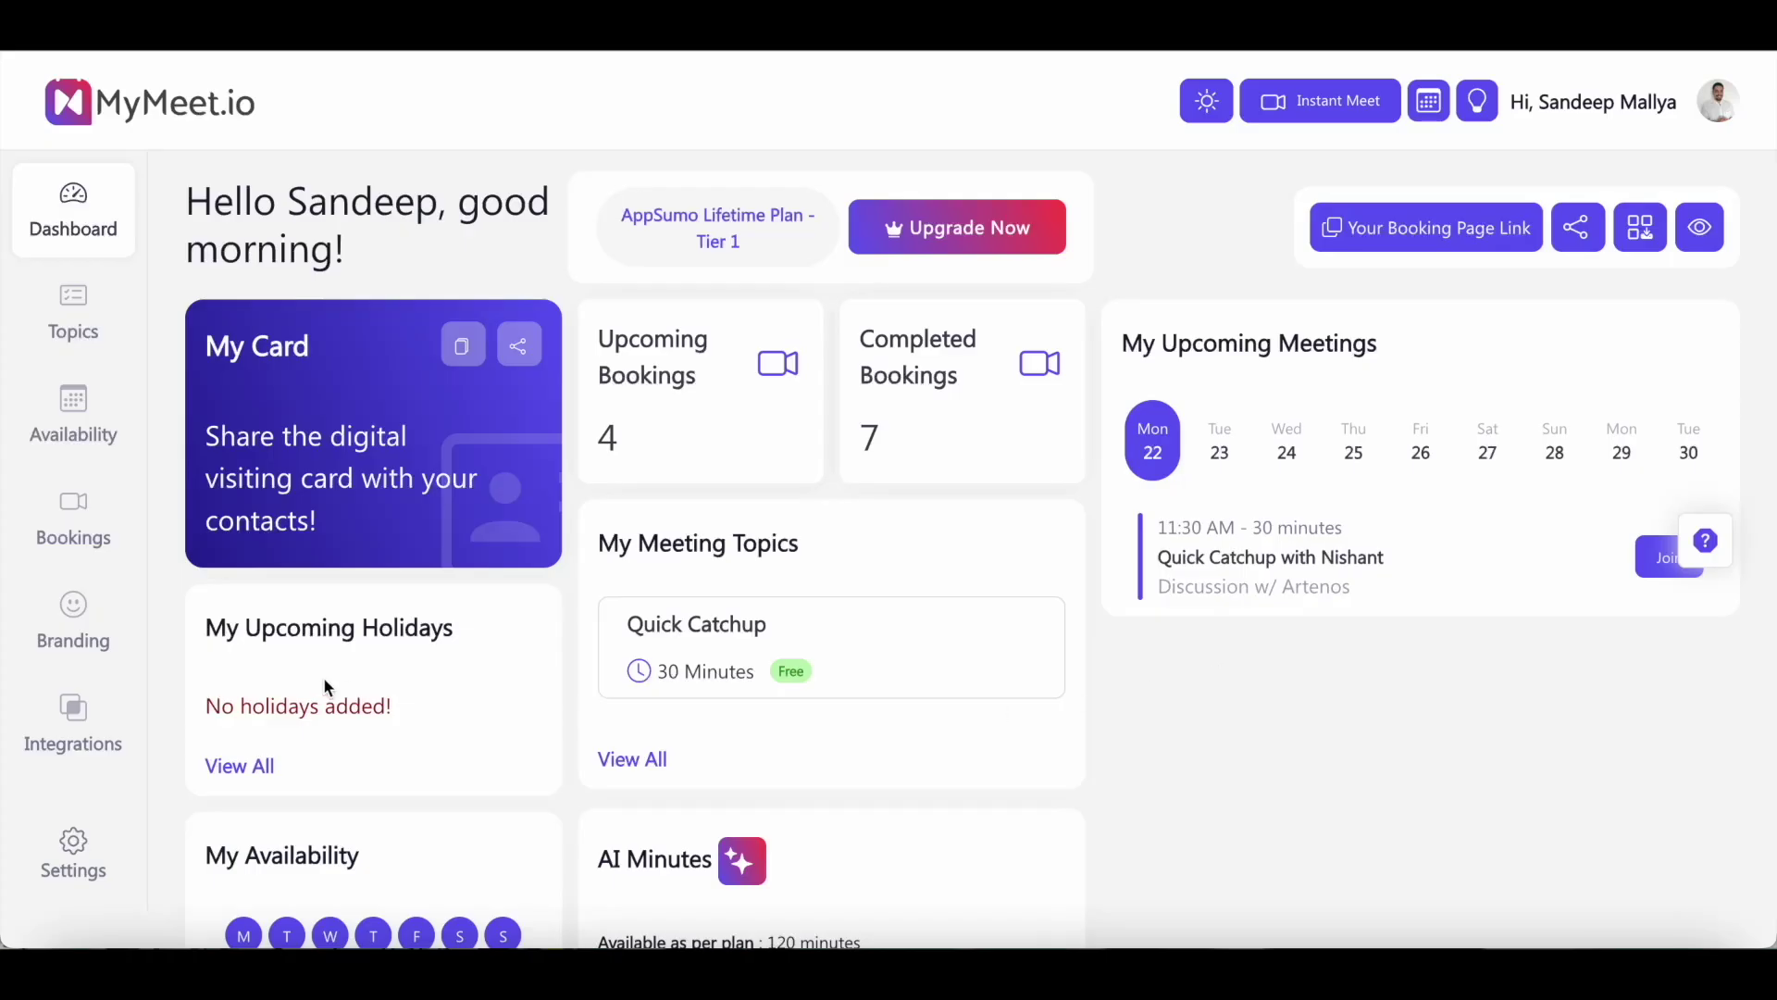
Step: In profile settings, keep MyMeet as the meeting provider, then return to Basic details
{"action": "left_click", "coordinate": [98, 863]}
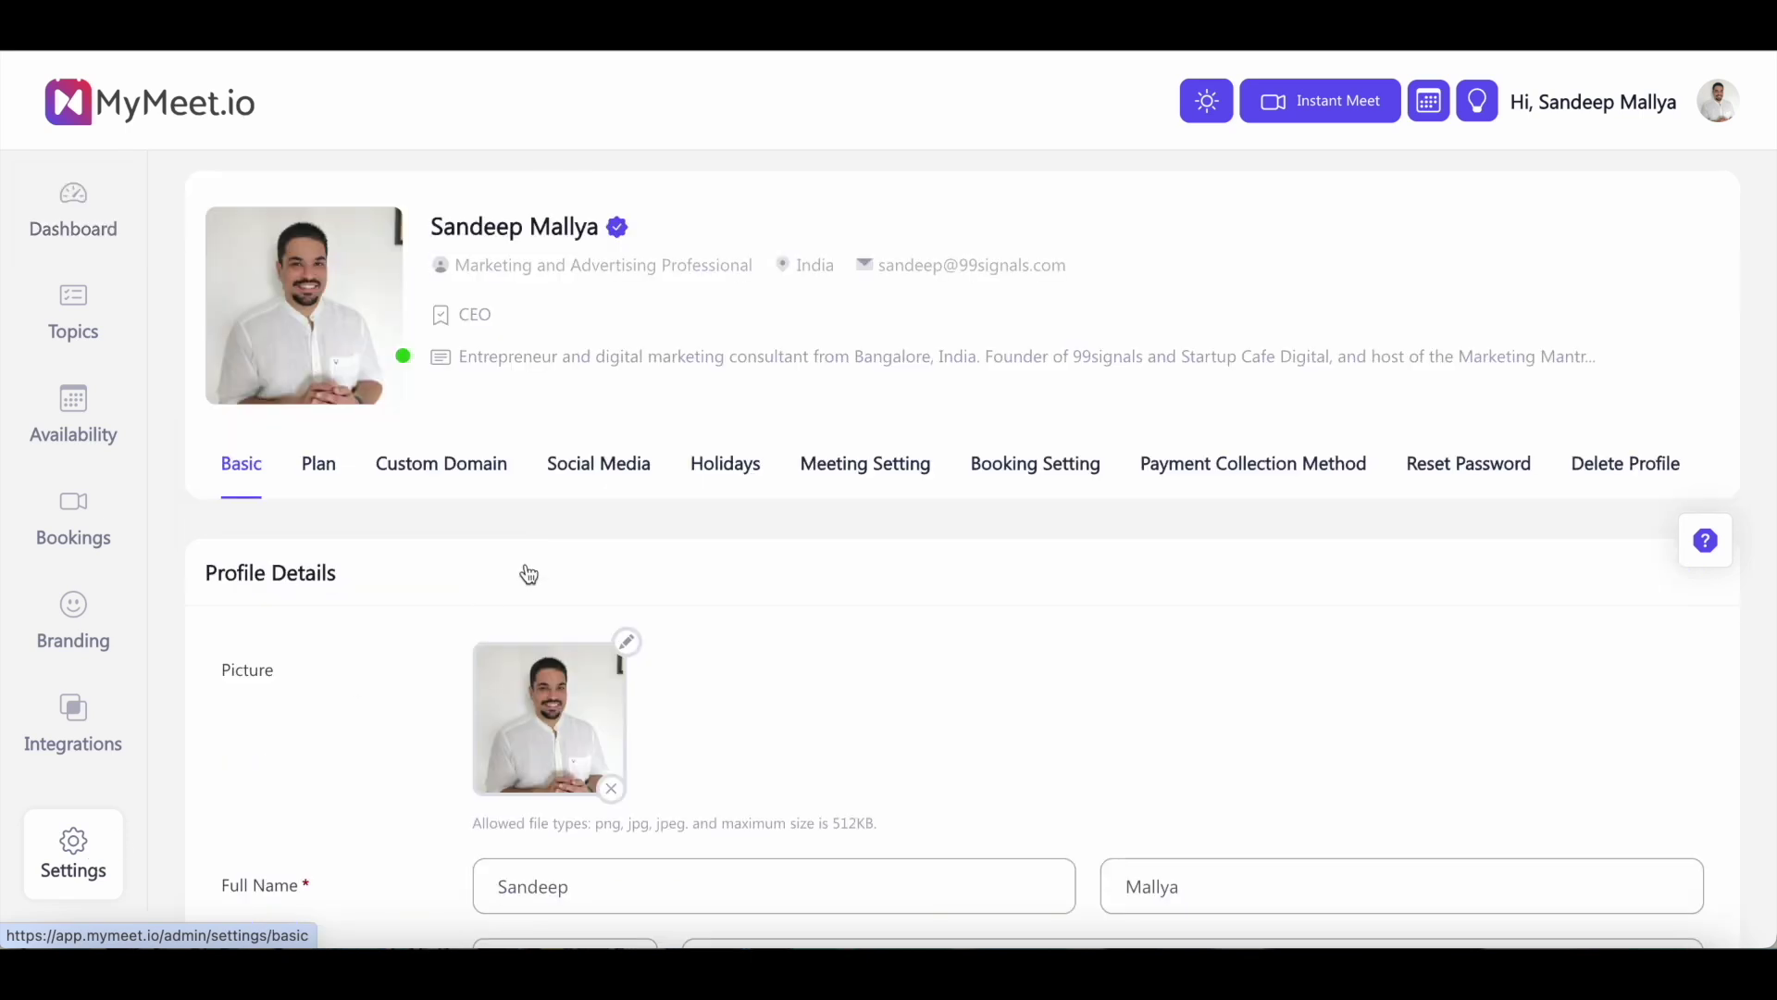
{"action": "left_click", "coordinate": [887, 490]}
{"action": "scroll", "coordinate": [768, 639], "scroll_direction": "down", "scroll_amount": 1}
{"action": "left_click", "coordinate": [658, 718]}
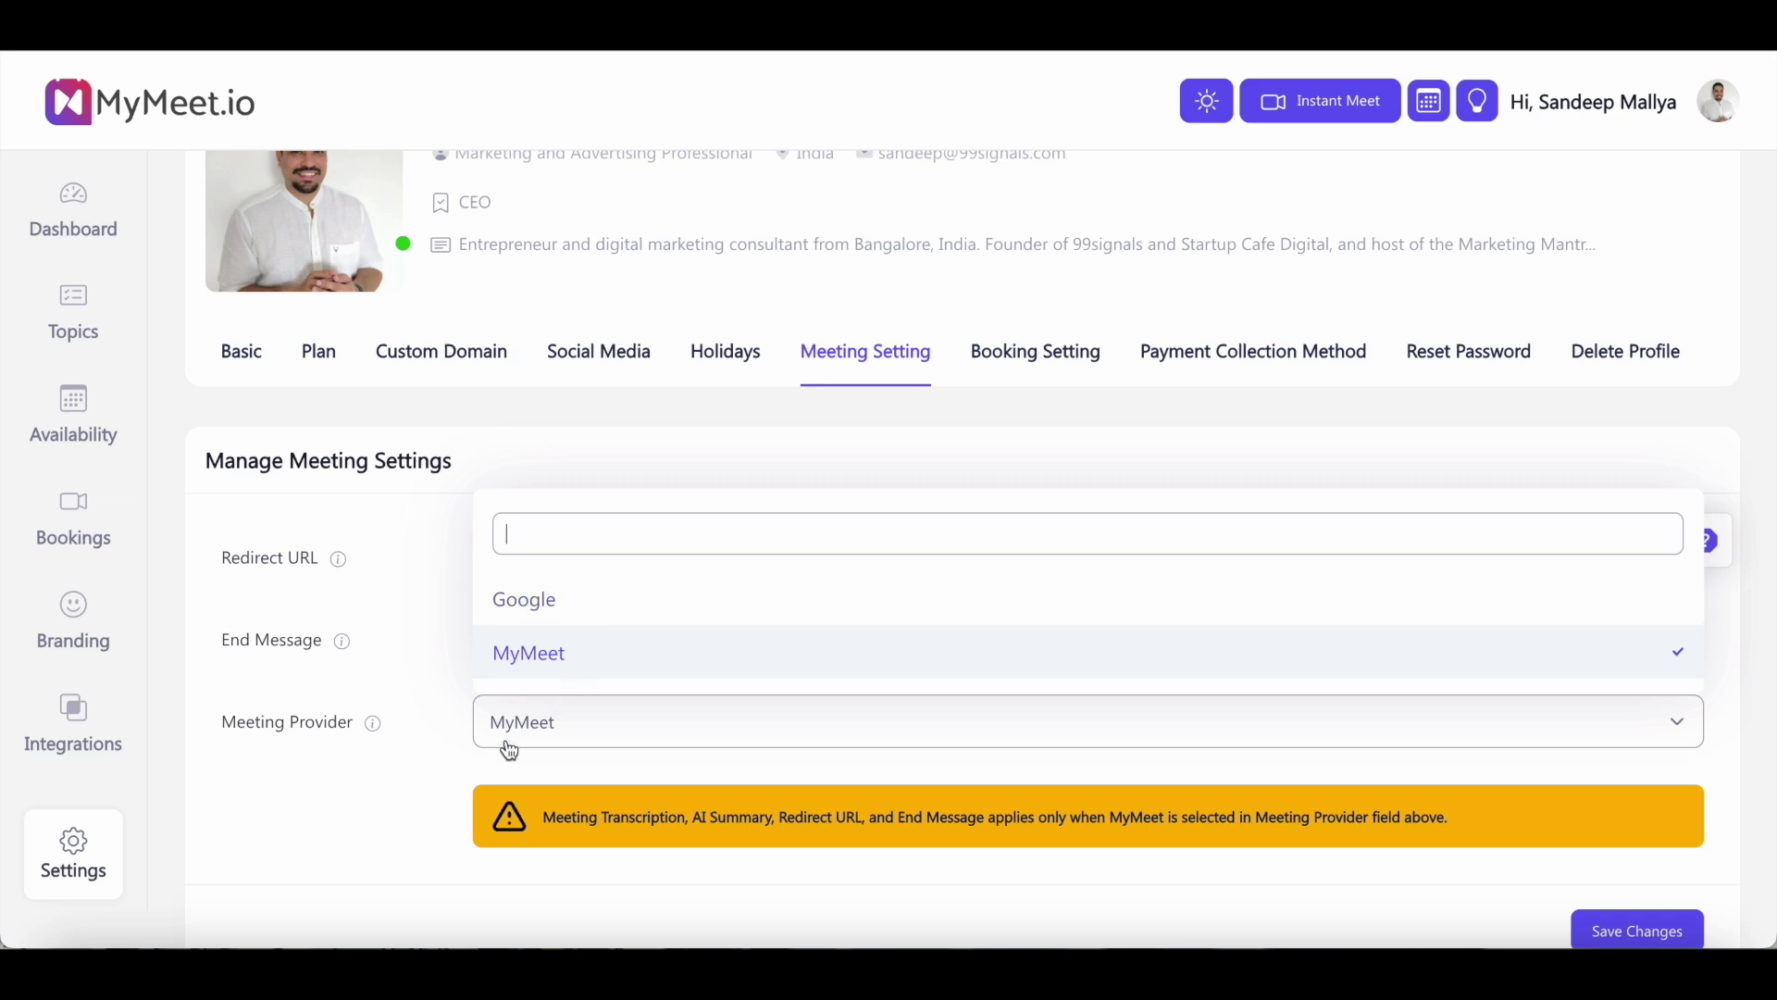
{"action": "left_click", "coordinate": [462, 766]}
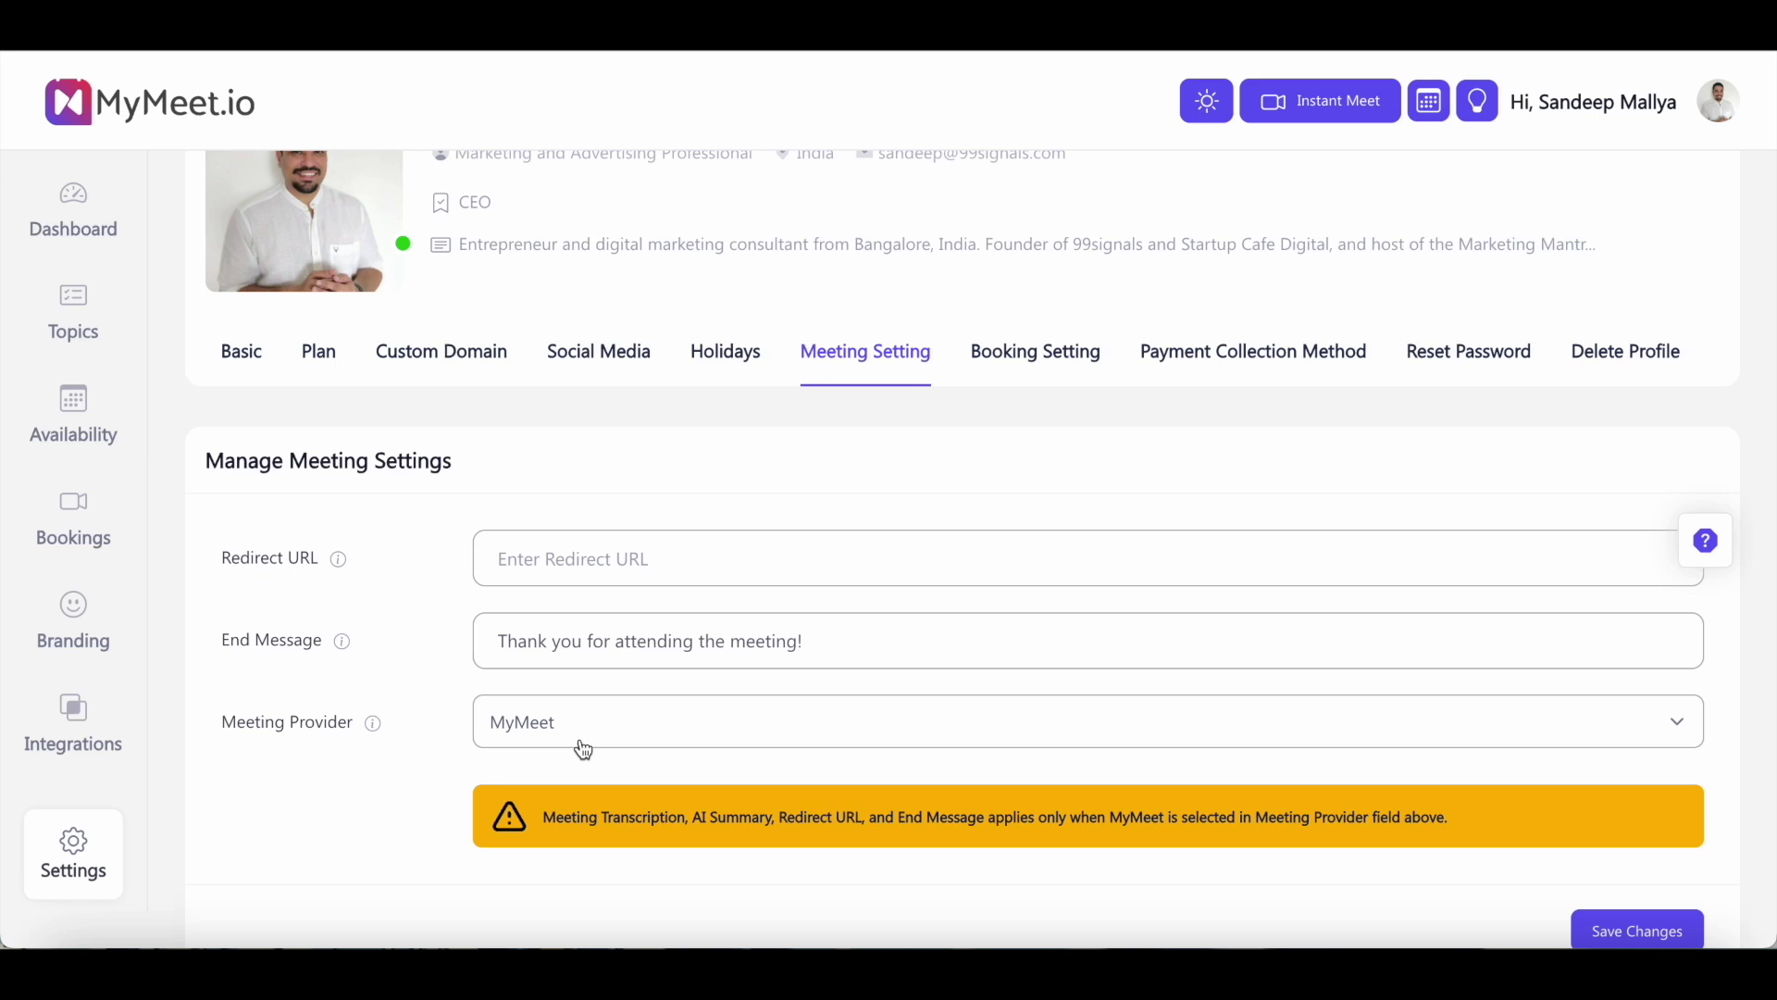
{"action": "left_click", "coordinate": [258, 373]}
Step: Scroll through the Basic Profile Details form down to the Bio and Save Changes
{"action": "scroll", "coordinate": [424, 611], "scroll_direction": "down", "scroll_amount": 3}
{"action": "scroll", "coordinate": [425, 609], "scroll_direction": "down", "scroll_amount": 3}
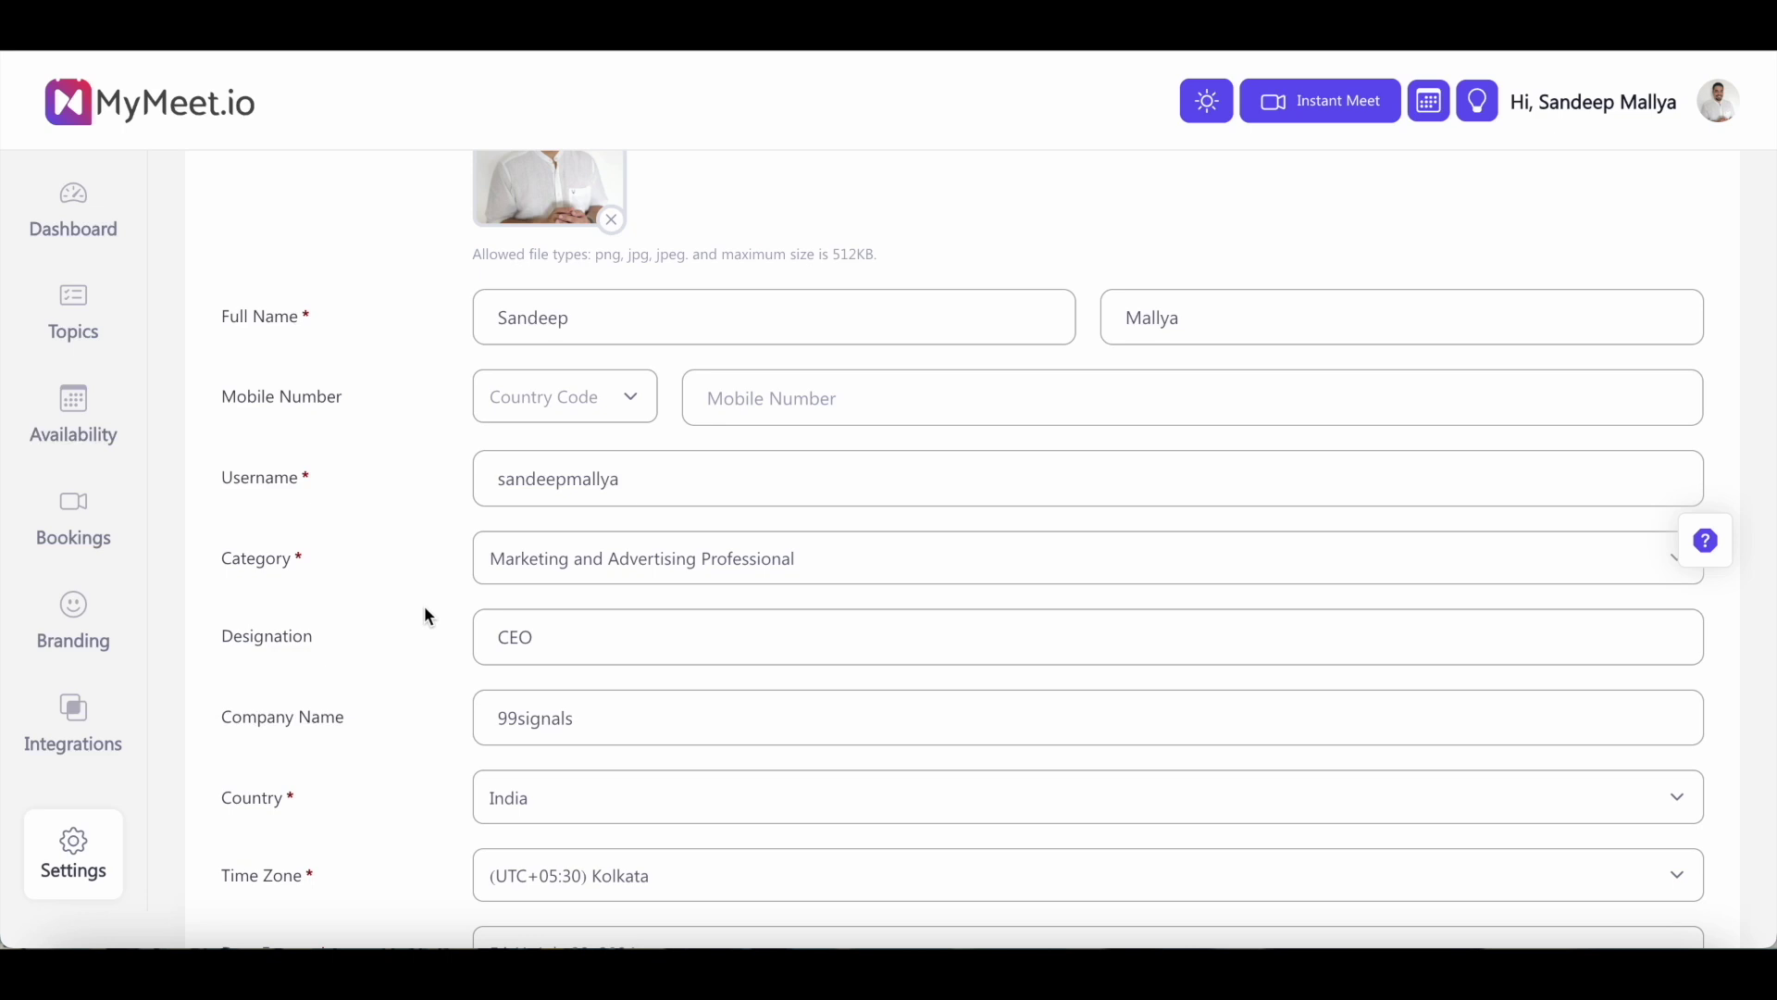
{"action": "scroll", "coordinate": [428, 615], "scroll_direction": "down", "scroll_amount": 5}
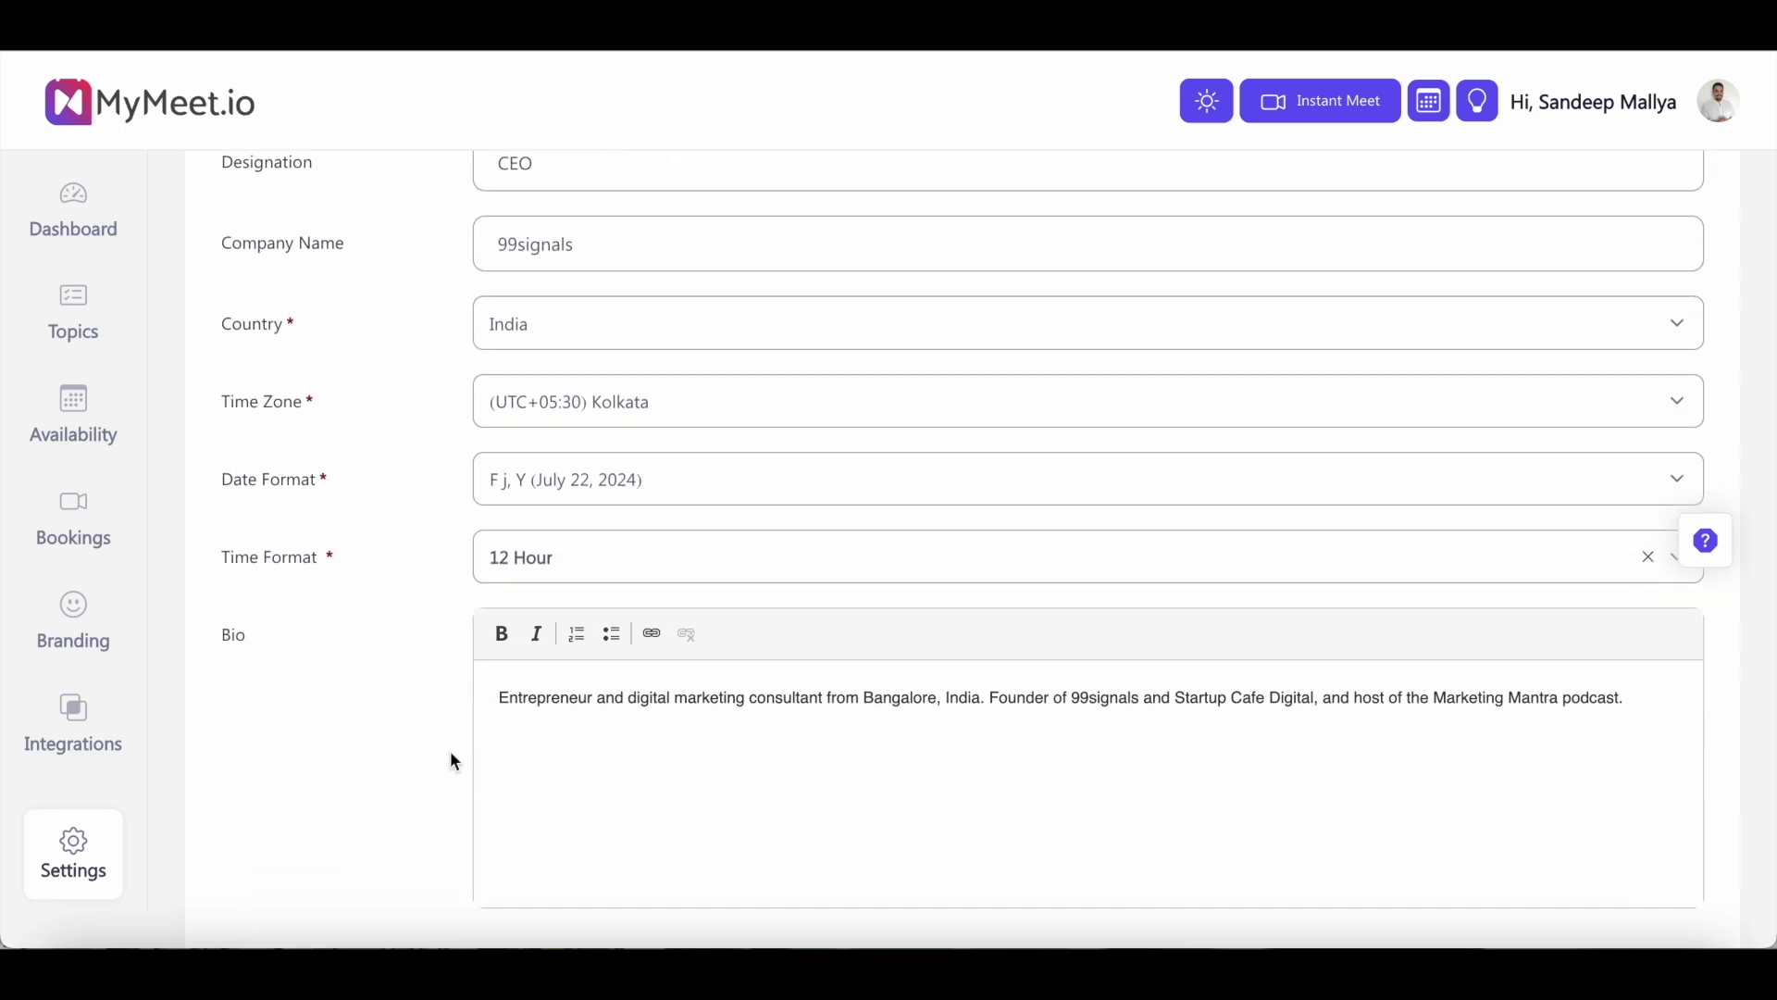
{"action": "scroll", "coordinate": [754, 754], "scroll_direction": "down", "scroll_amount": 2}
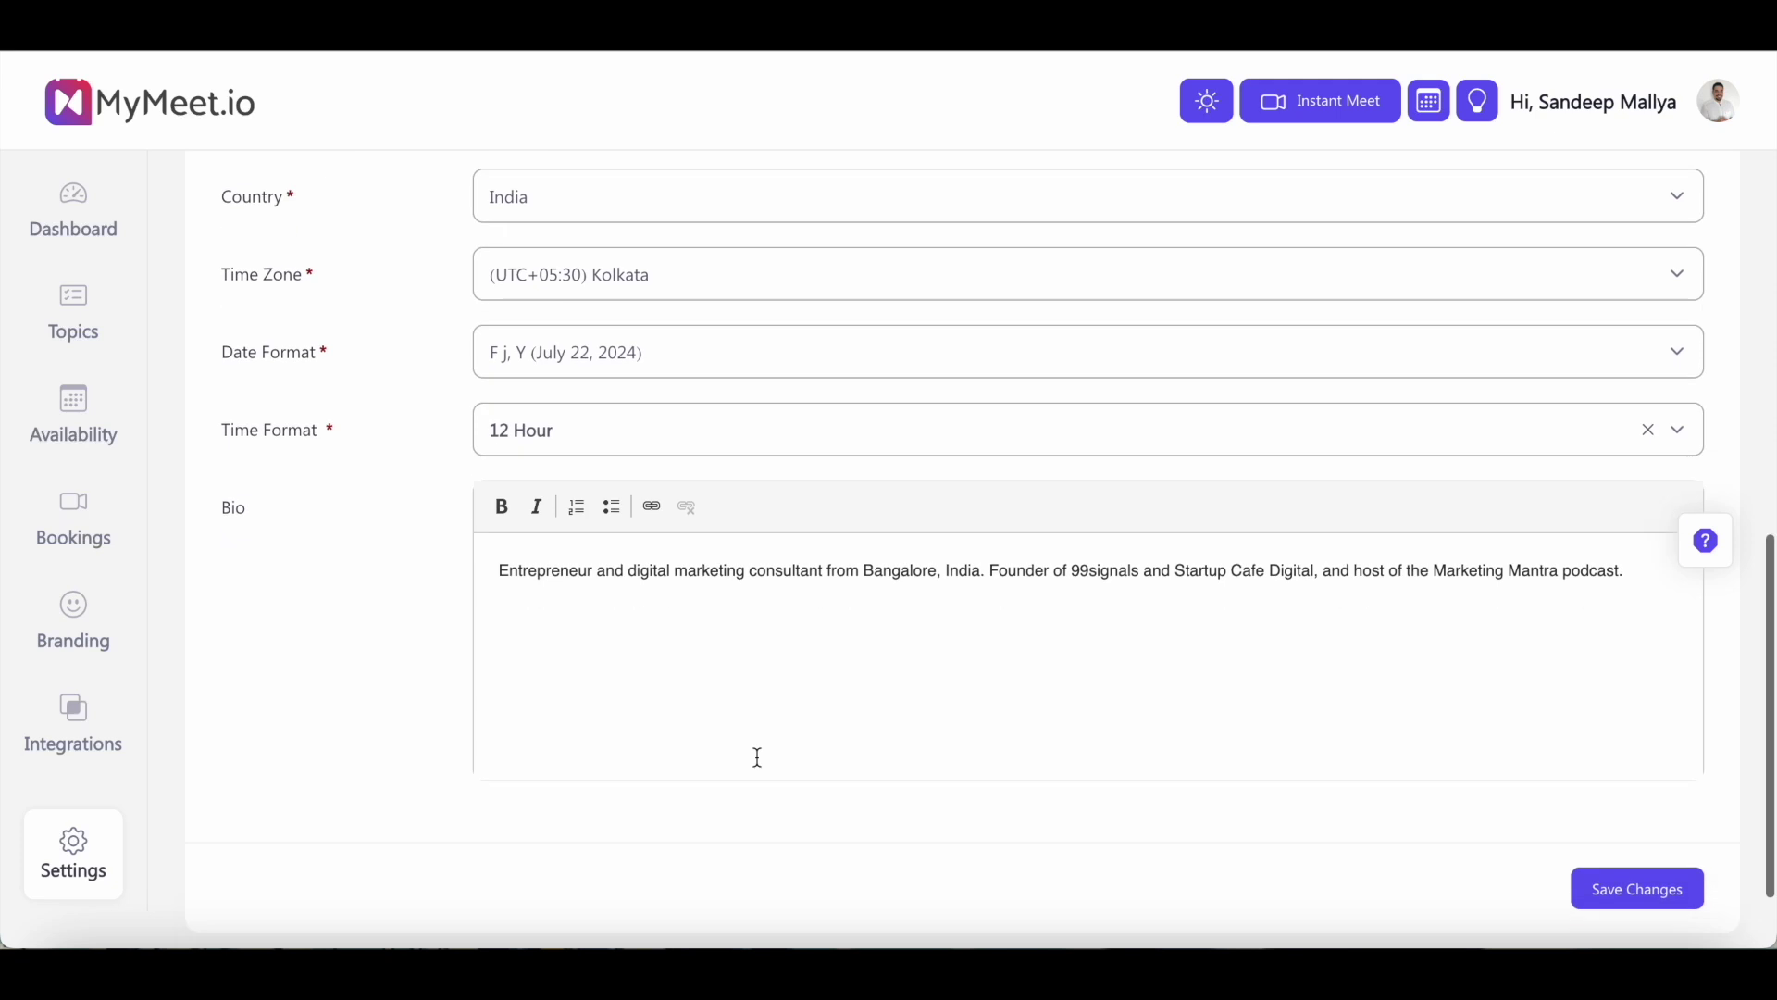
{"action": "scroll", "coordinate": [757, 759], "scroll_direction": "up", "scroll_amount": 6}
{"action": "scroll", "coordinate": [754, 754], "scroll_direction": "down", "scroll_amount": 5}
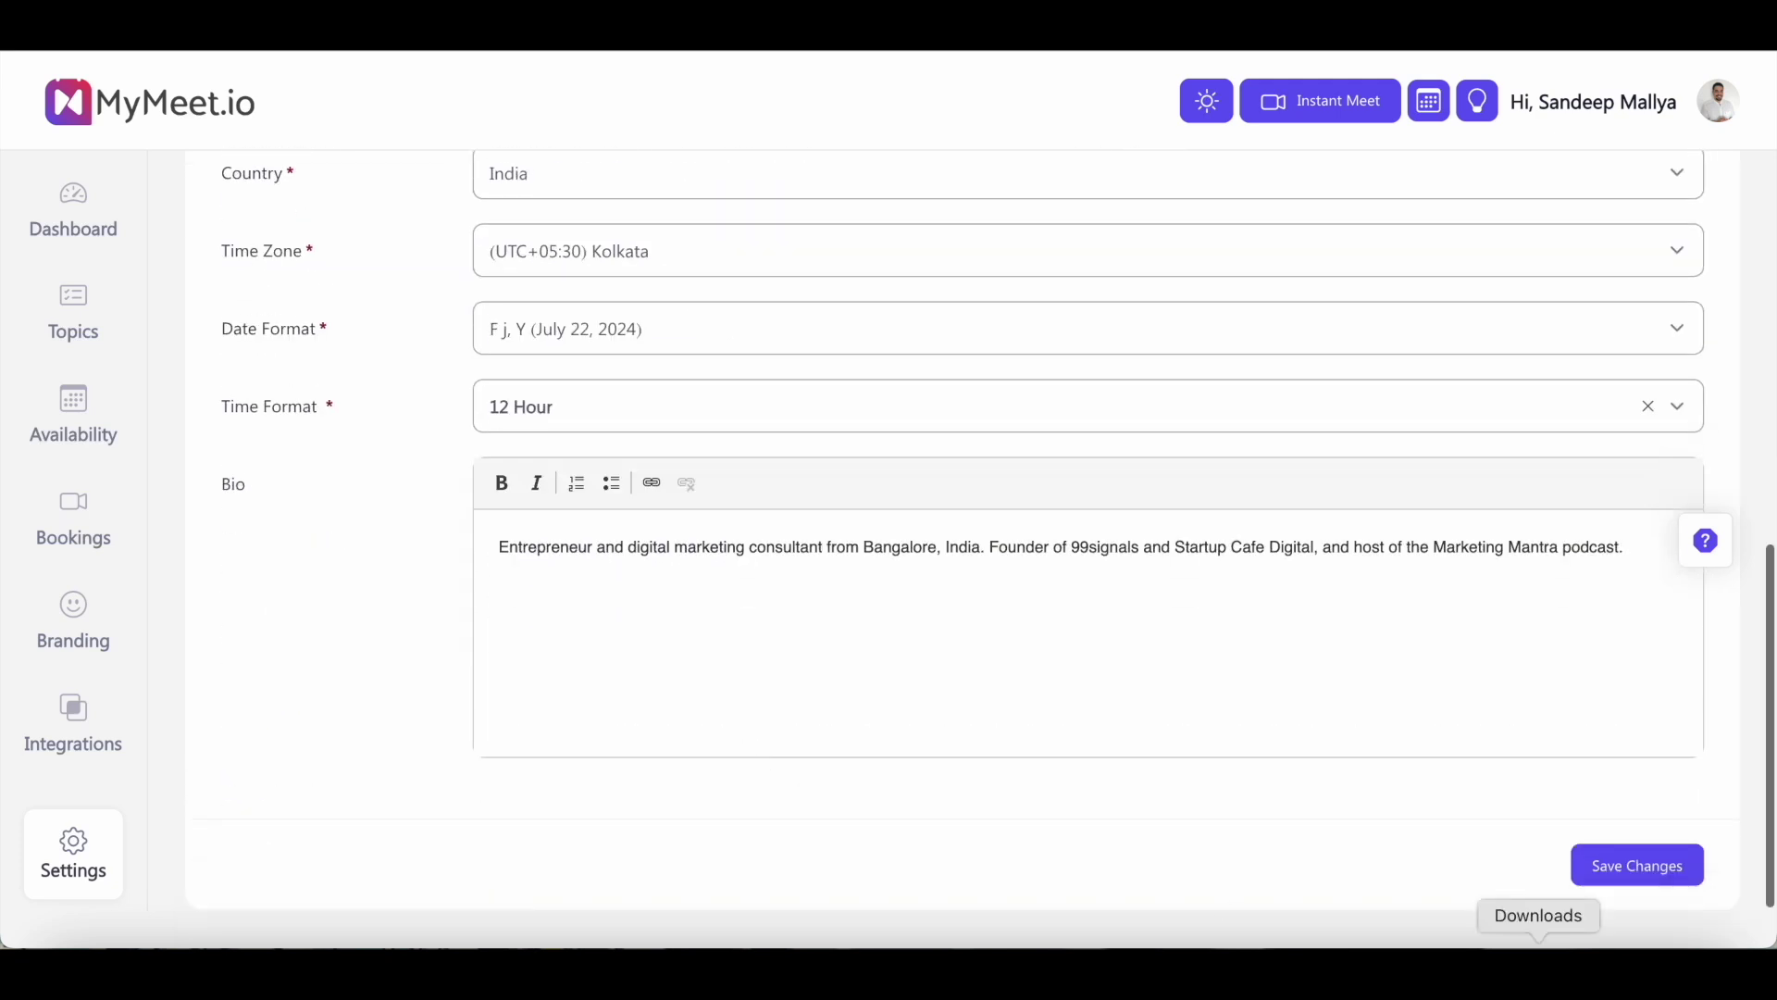
{"action": "left_click", "coordinate": [74, 211]}
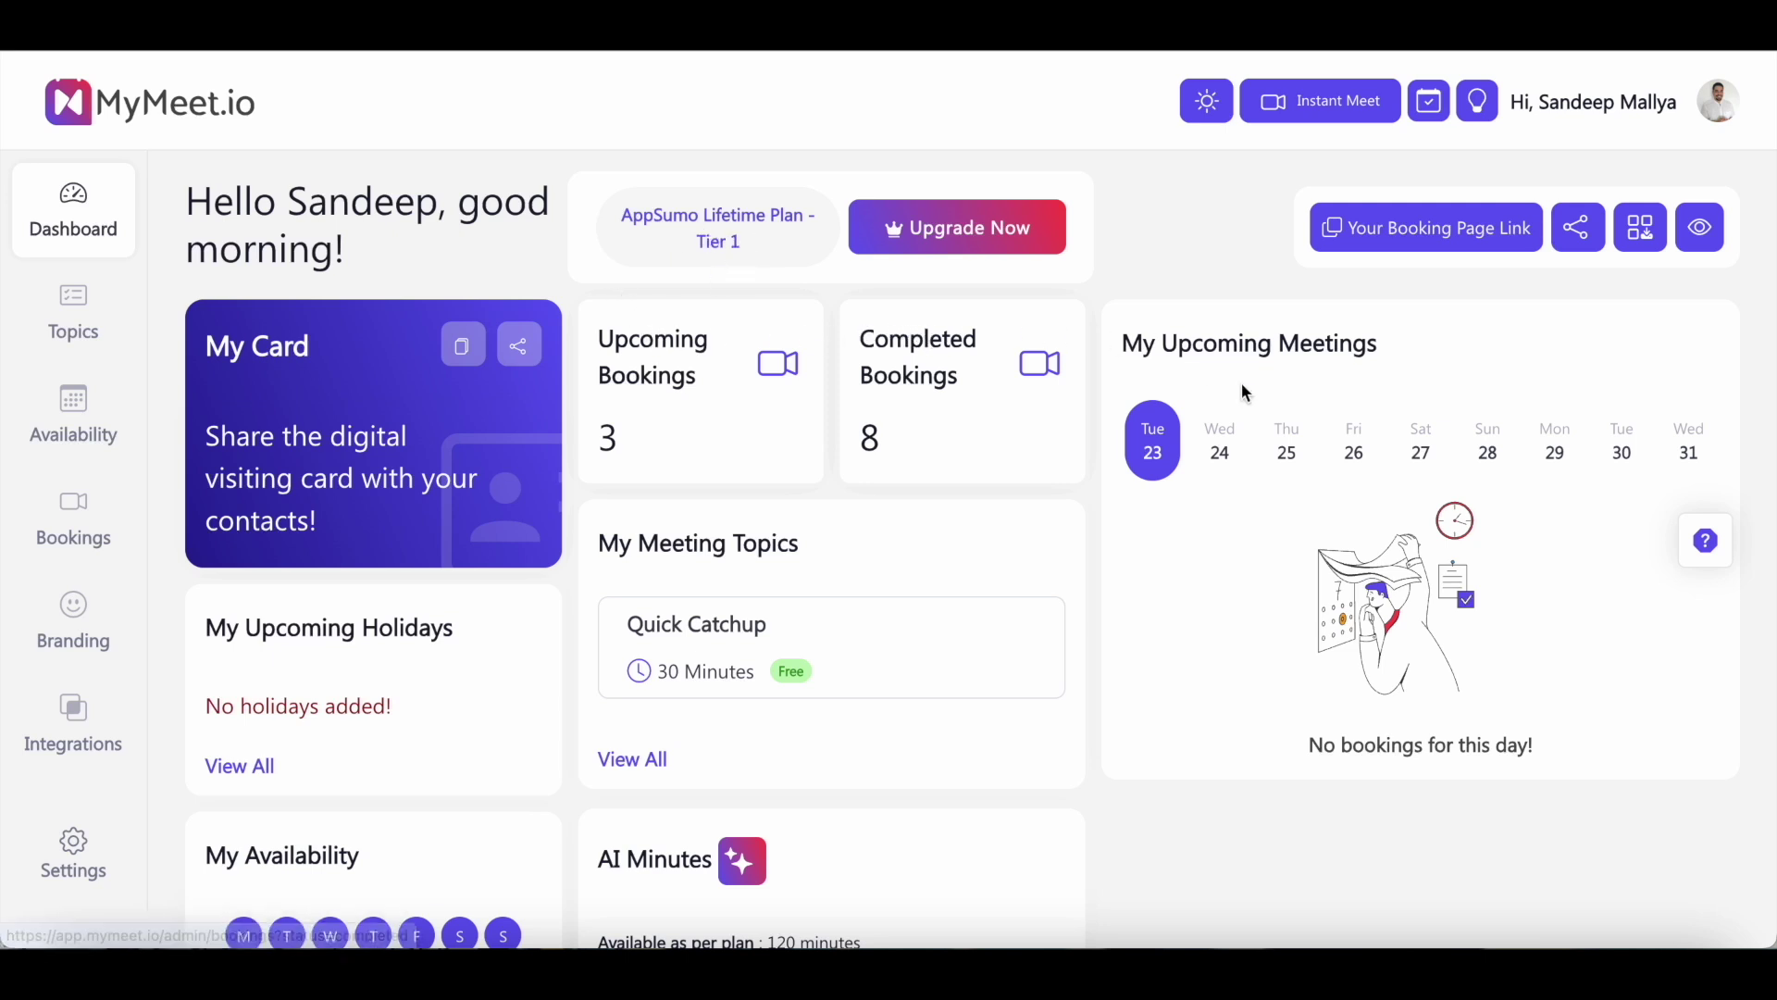
Step: Show Thursday 25's Quick Catchup meeting and scroll down to its AI Minutes
{"action": "left_click", "coordinate": [1286, 466]}
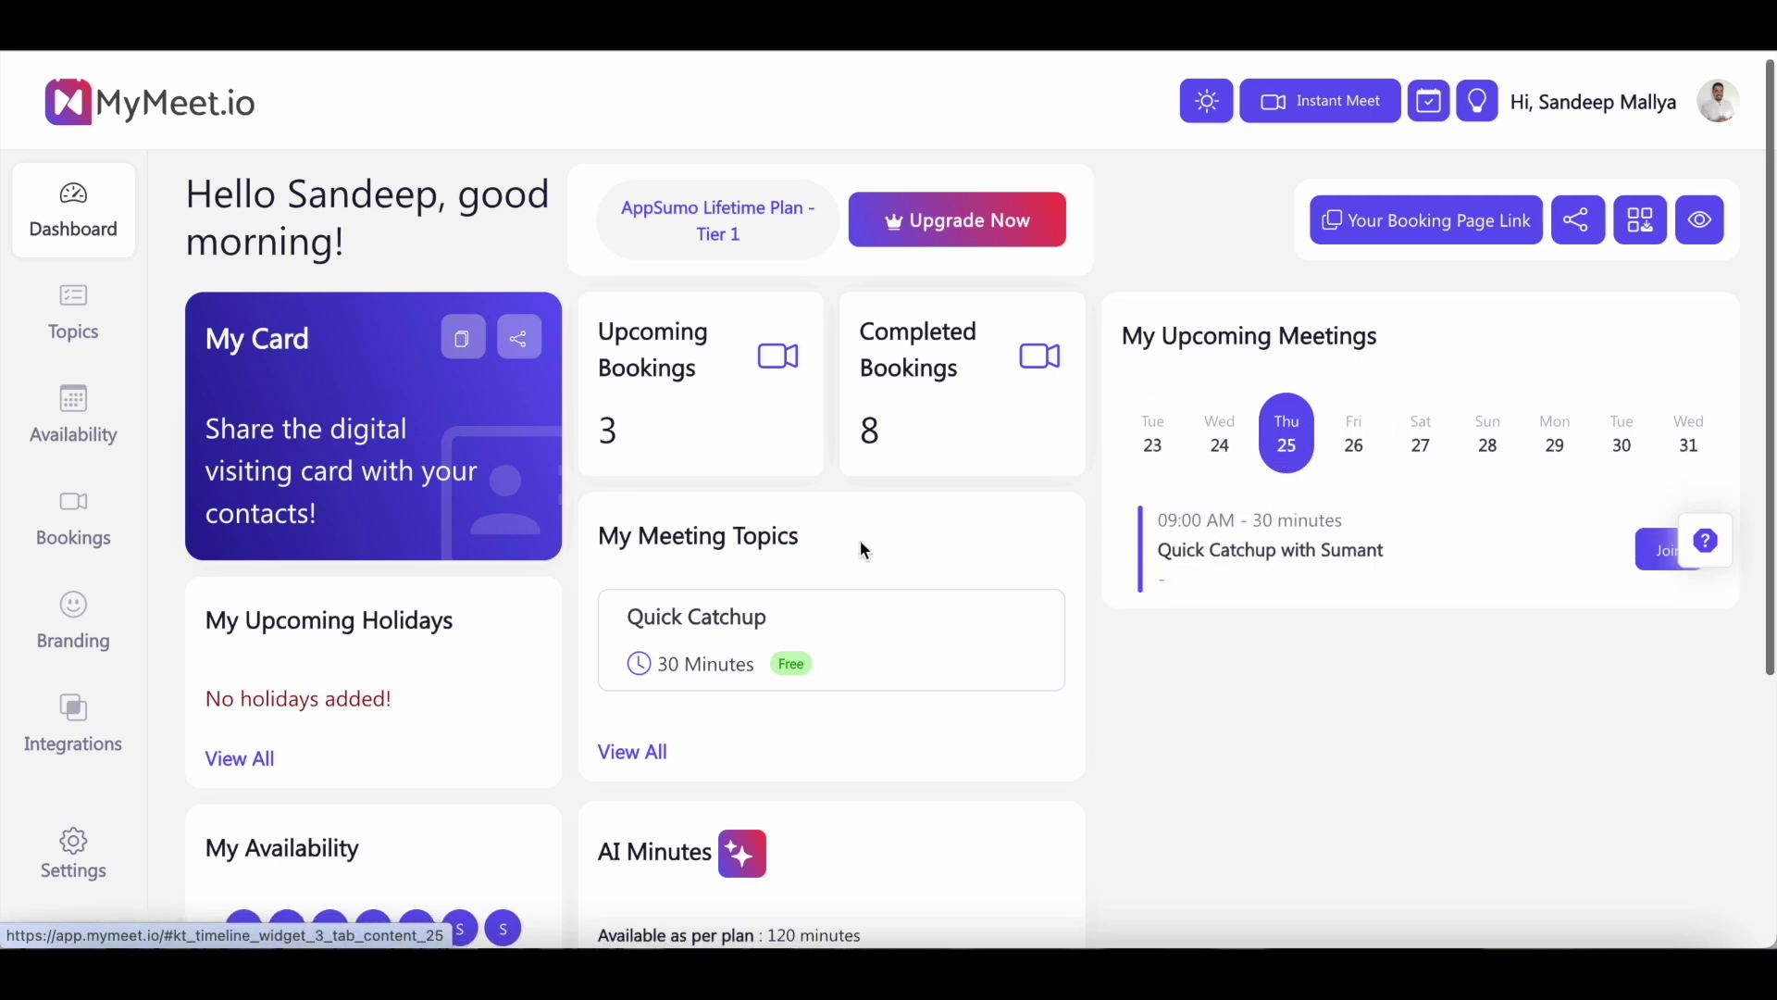
{"action": "scroll", "coordinate": [859, 543], "scroll_direction": "down", "scroll_amount": 3}
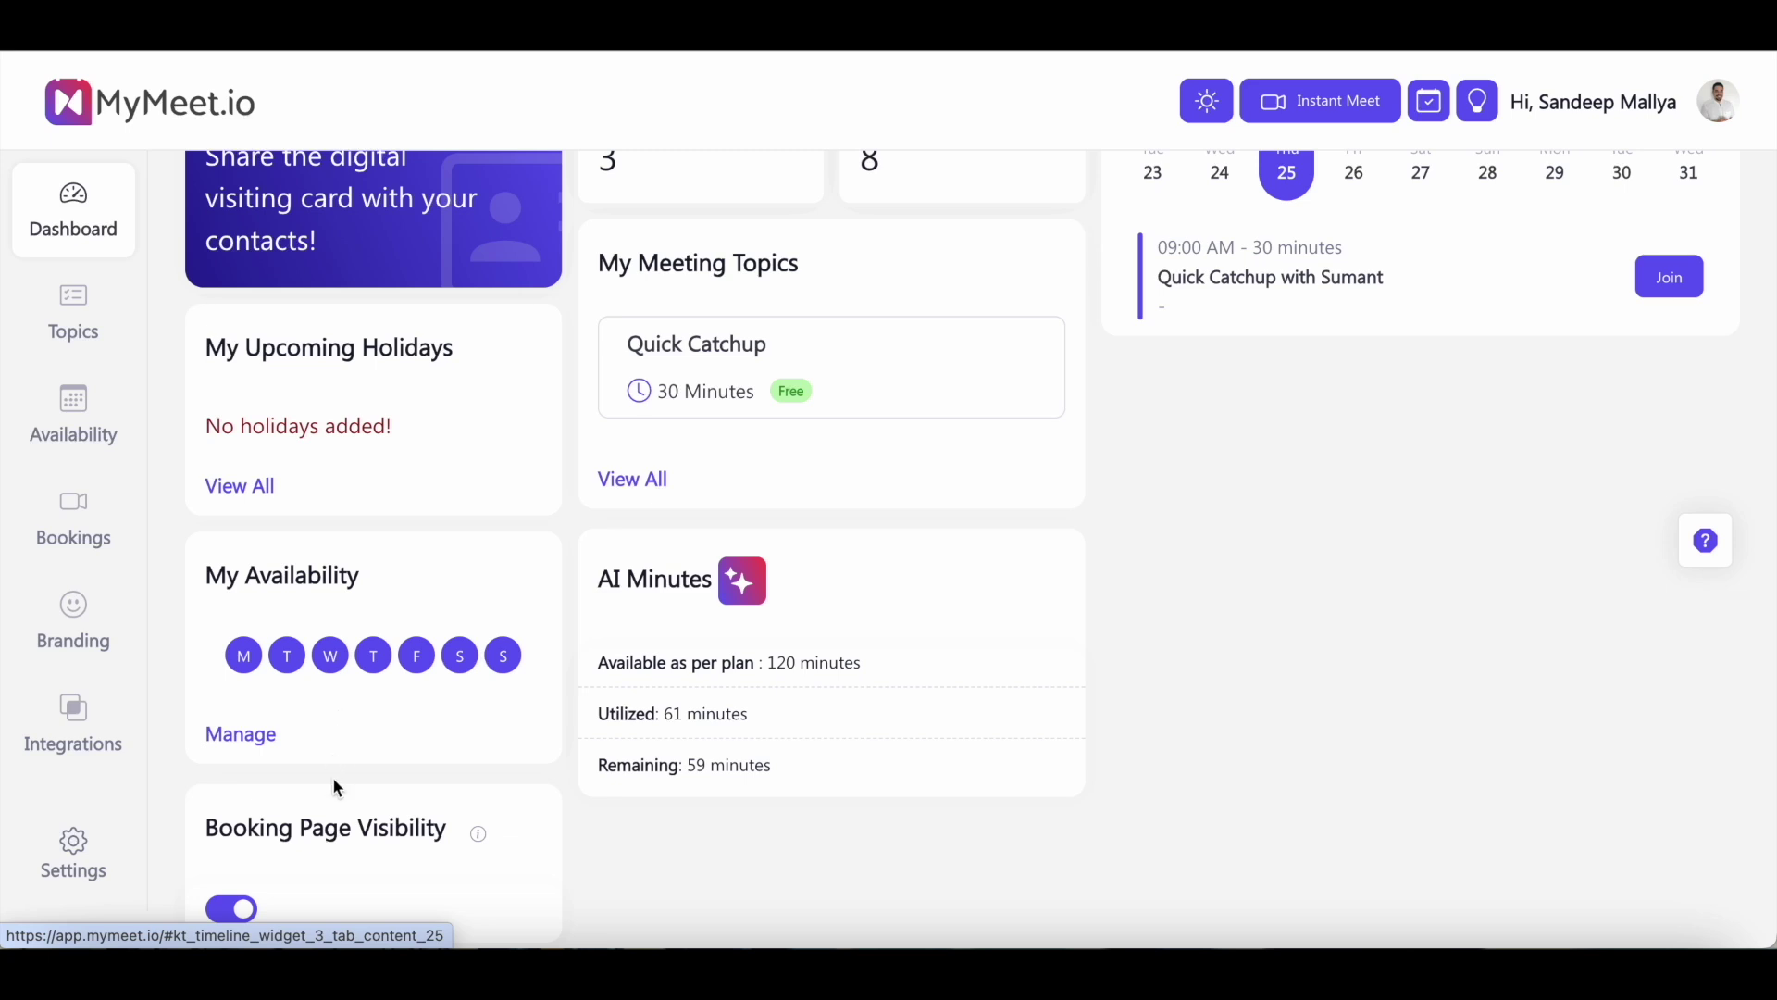
{"action": "scroll", "coordinate": [329, 796], "scroll_direction": "down", "scroll_amount": 1}
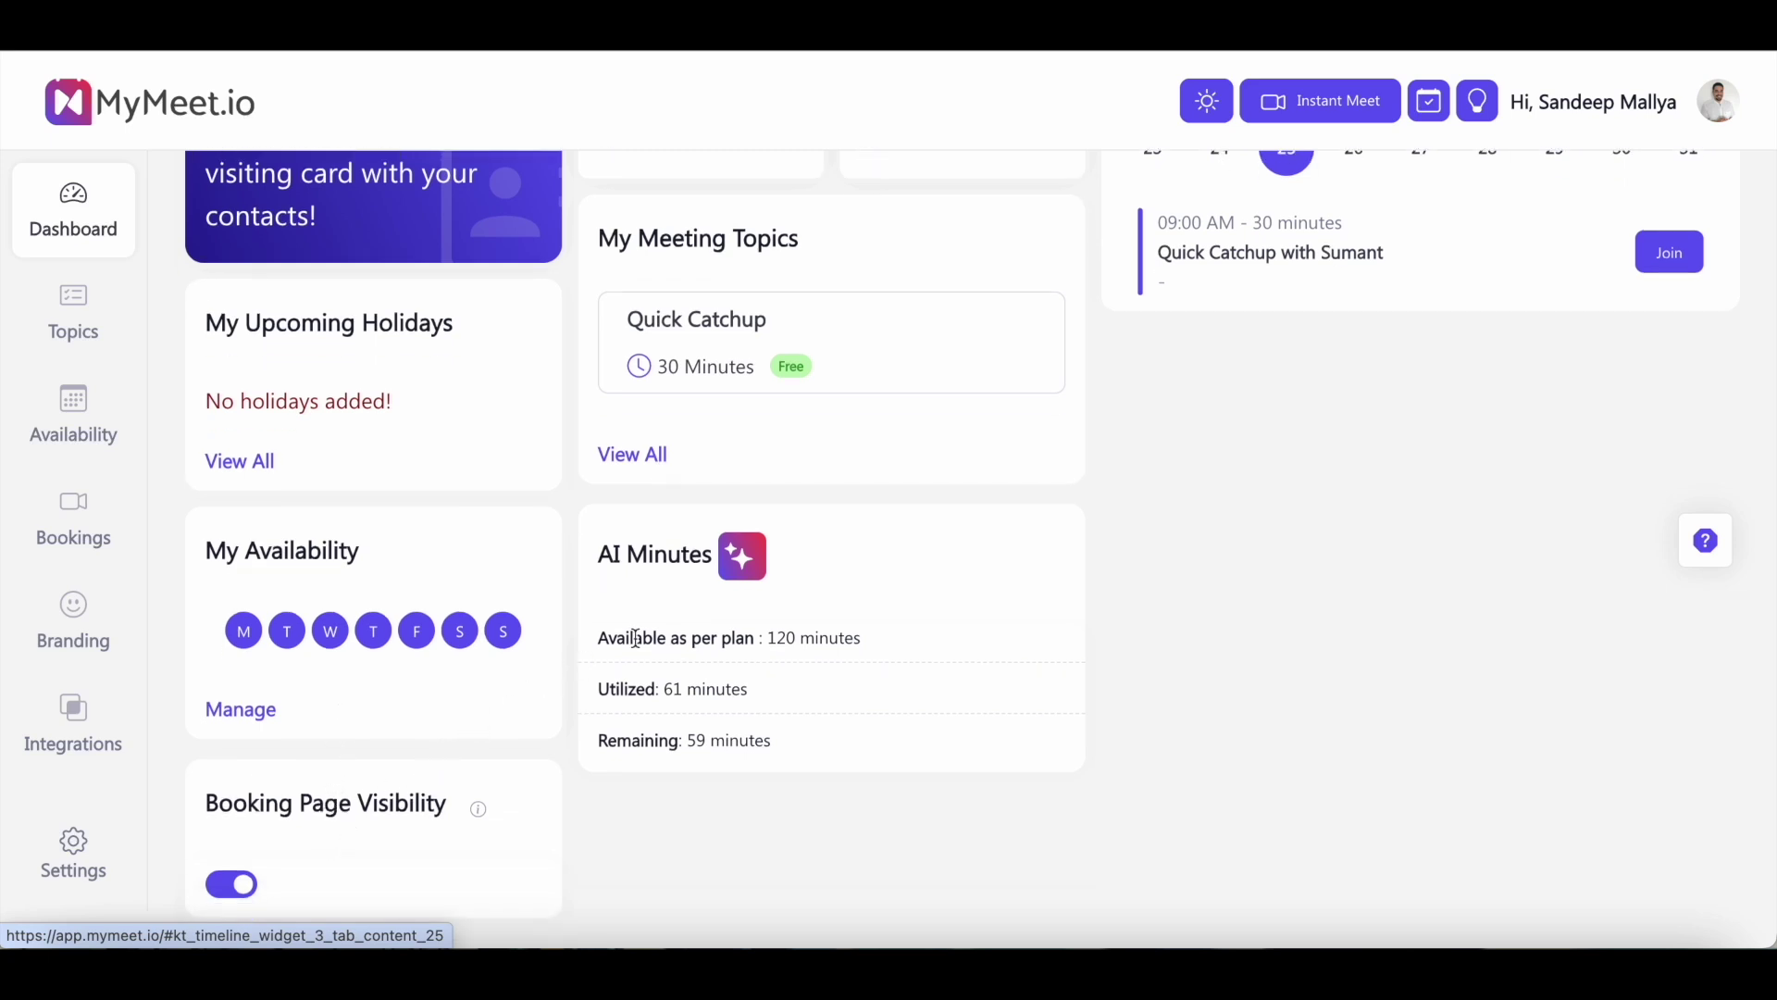
{"action": "scroll", "coordinate": [648, 610], "scroll_direction": "up", "scroll_amount": 3}
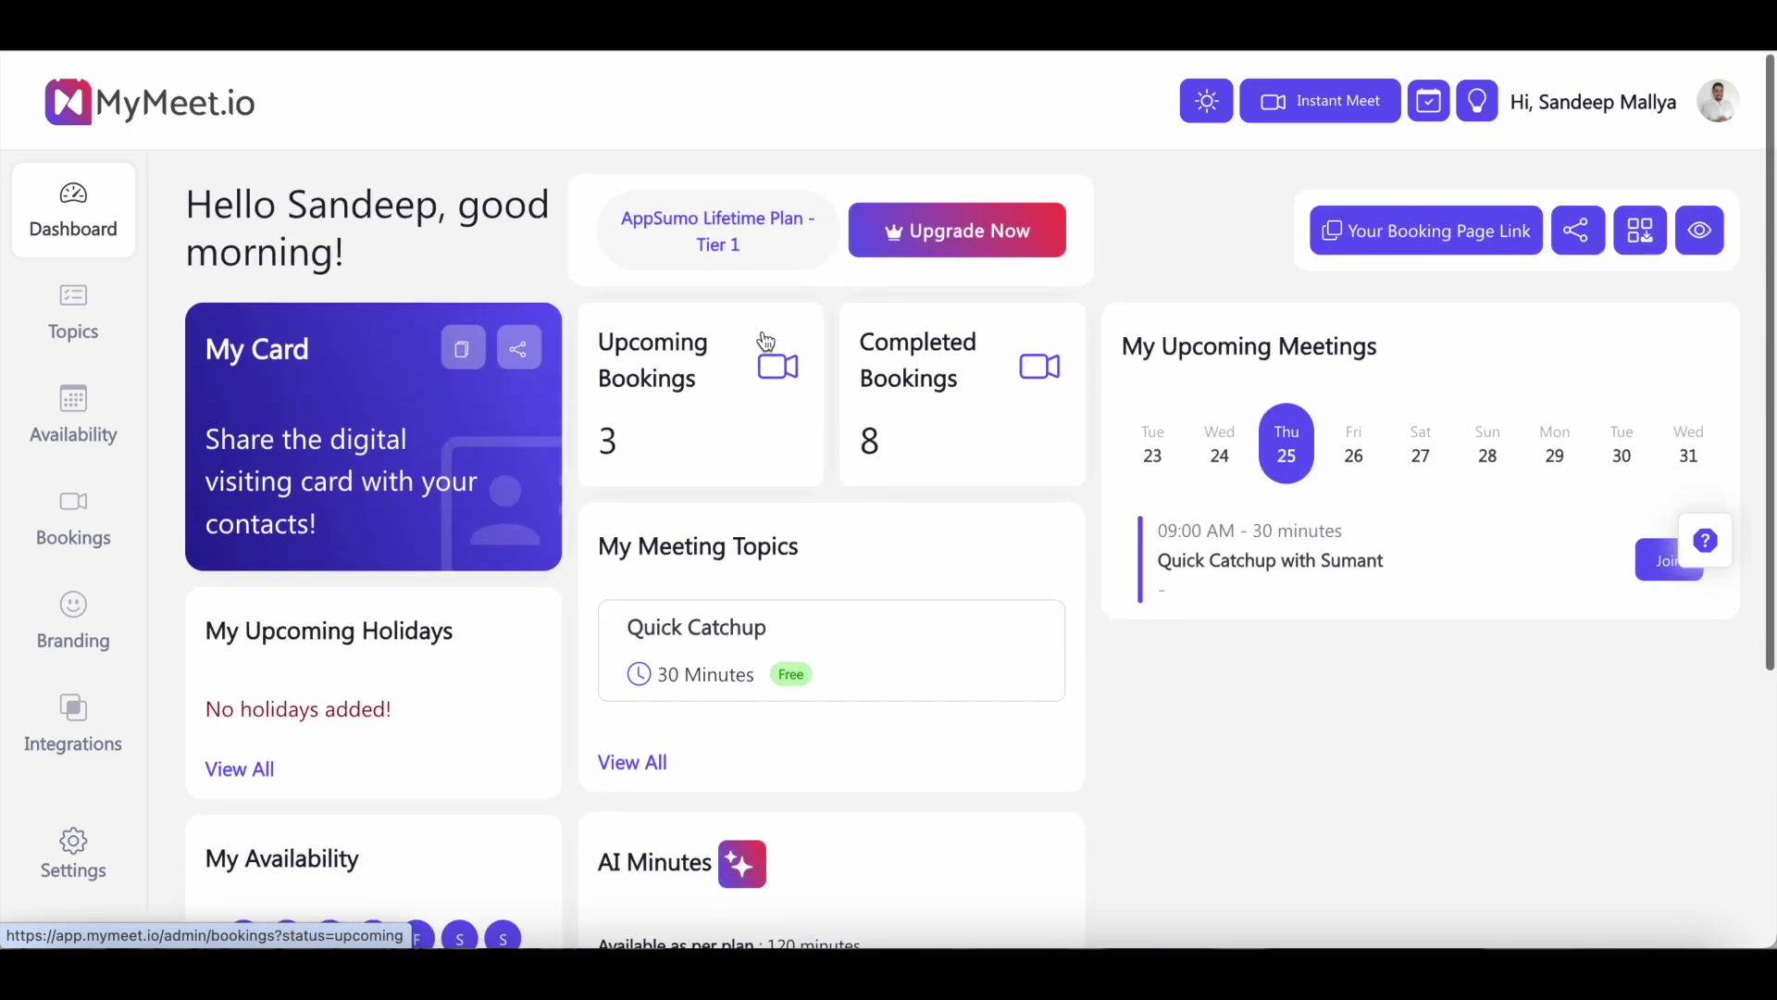
{"action": "scroll", "coordinate": [776, 532], "scroll_direction": "down", "scroll_amount": 2}
{"action": "scroll", "coordinate": [884, 821], "scroll_direction": "up", "scroll_amount": 3}
{"action": "scroll", "coordinate": [884, 821], "scroll_direction": "down", "scroll_amount": 3}
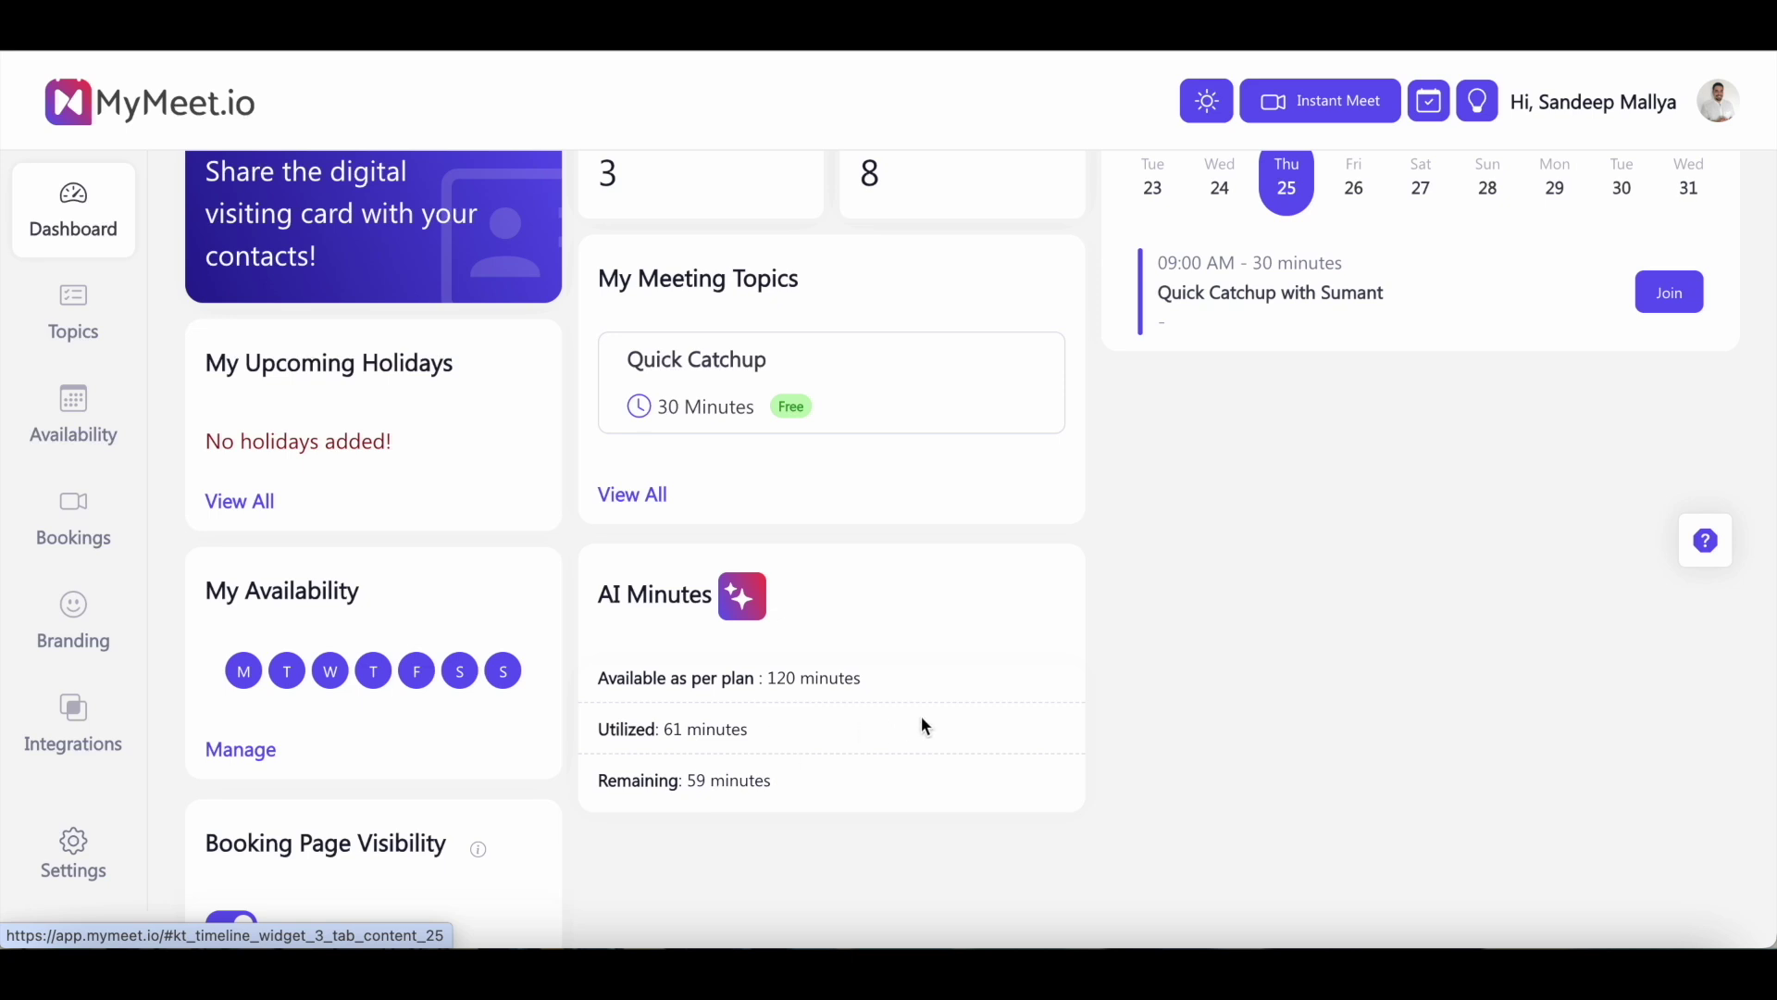
{"action": "scroll", "coordinate": [923, 726], "scroll_direction": "up", "scroll_amount": 3}
{"action": "scroll", "coordinate": [924, 725], "scroll_direction": "down", "scroll_amount": 1}
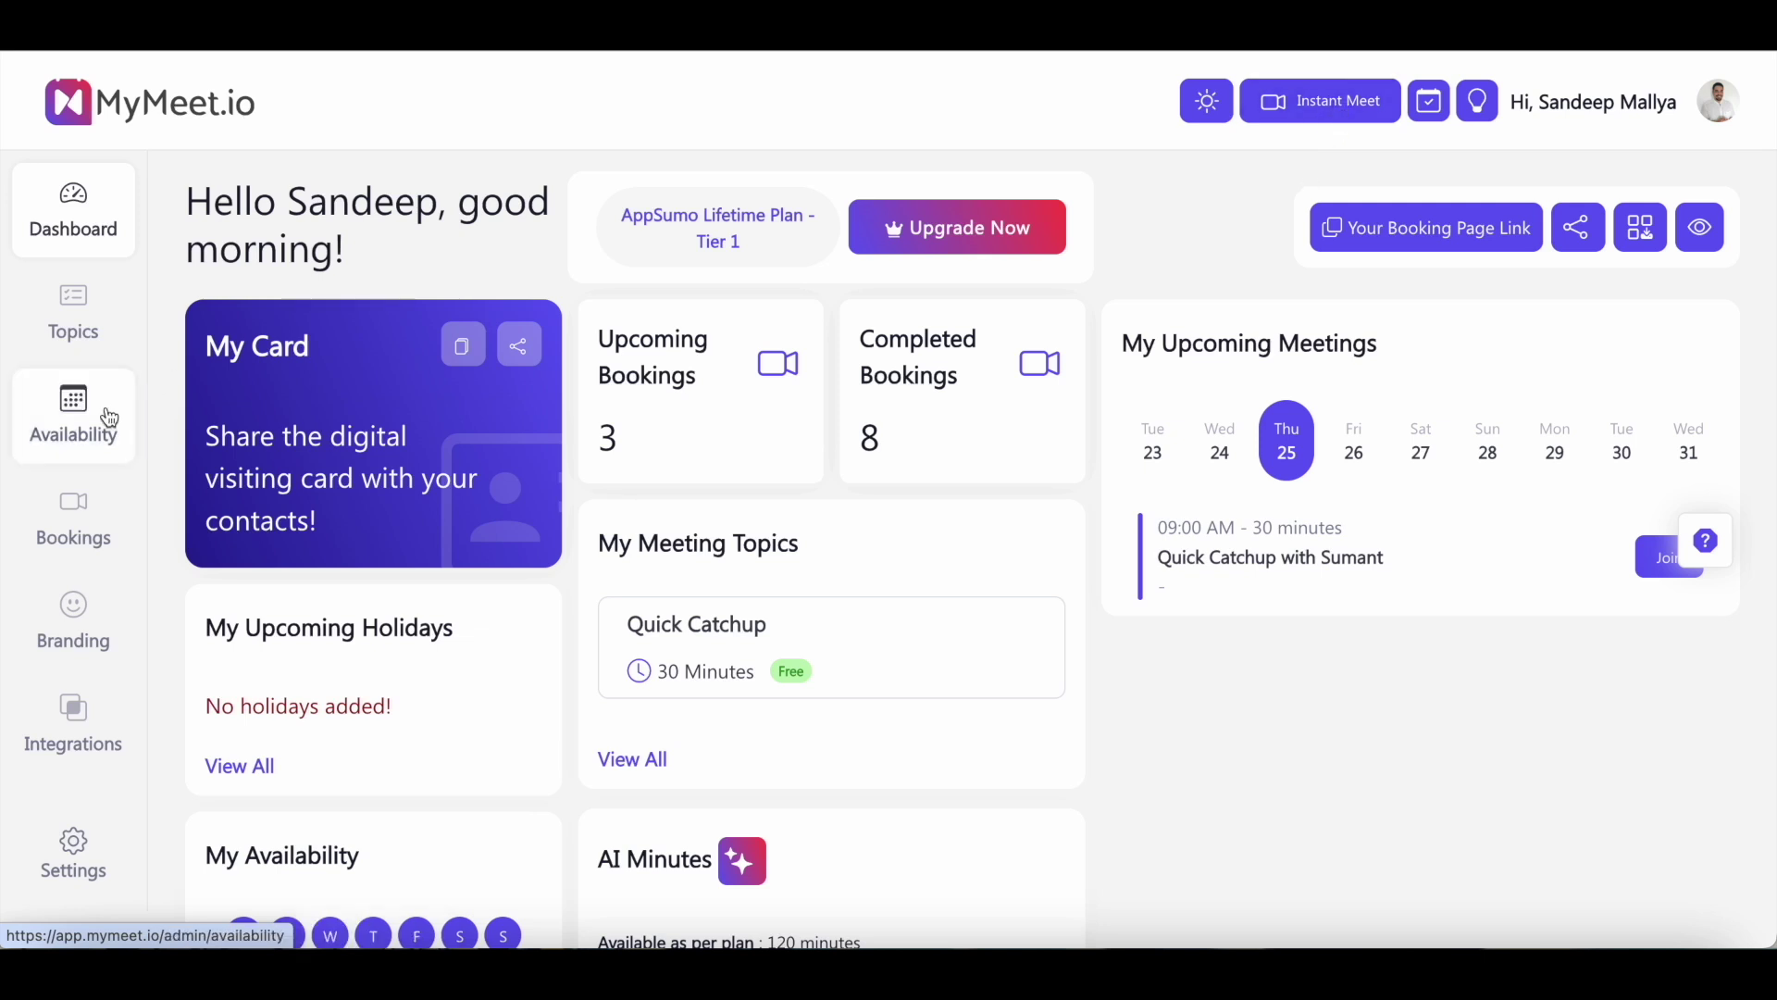
{"action": "left_click", "coordinate": [87, 733]}
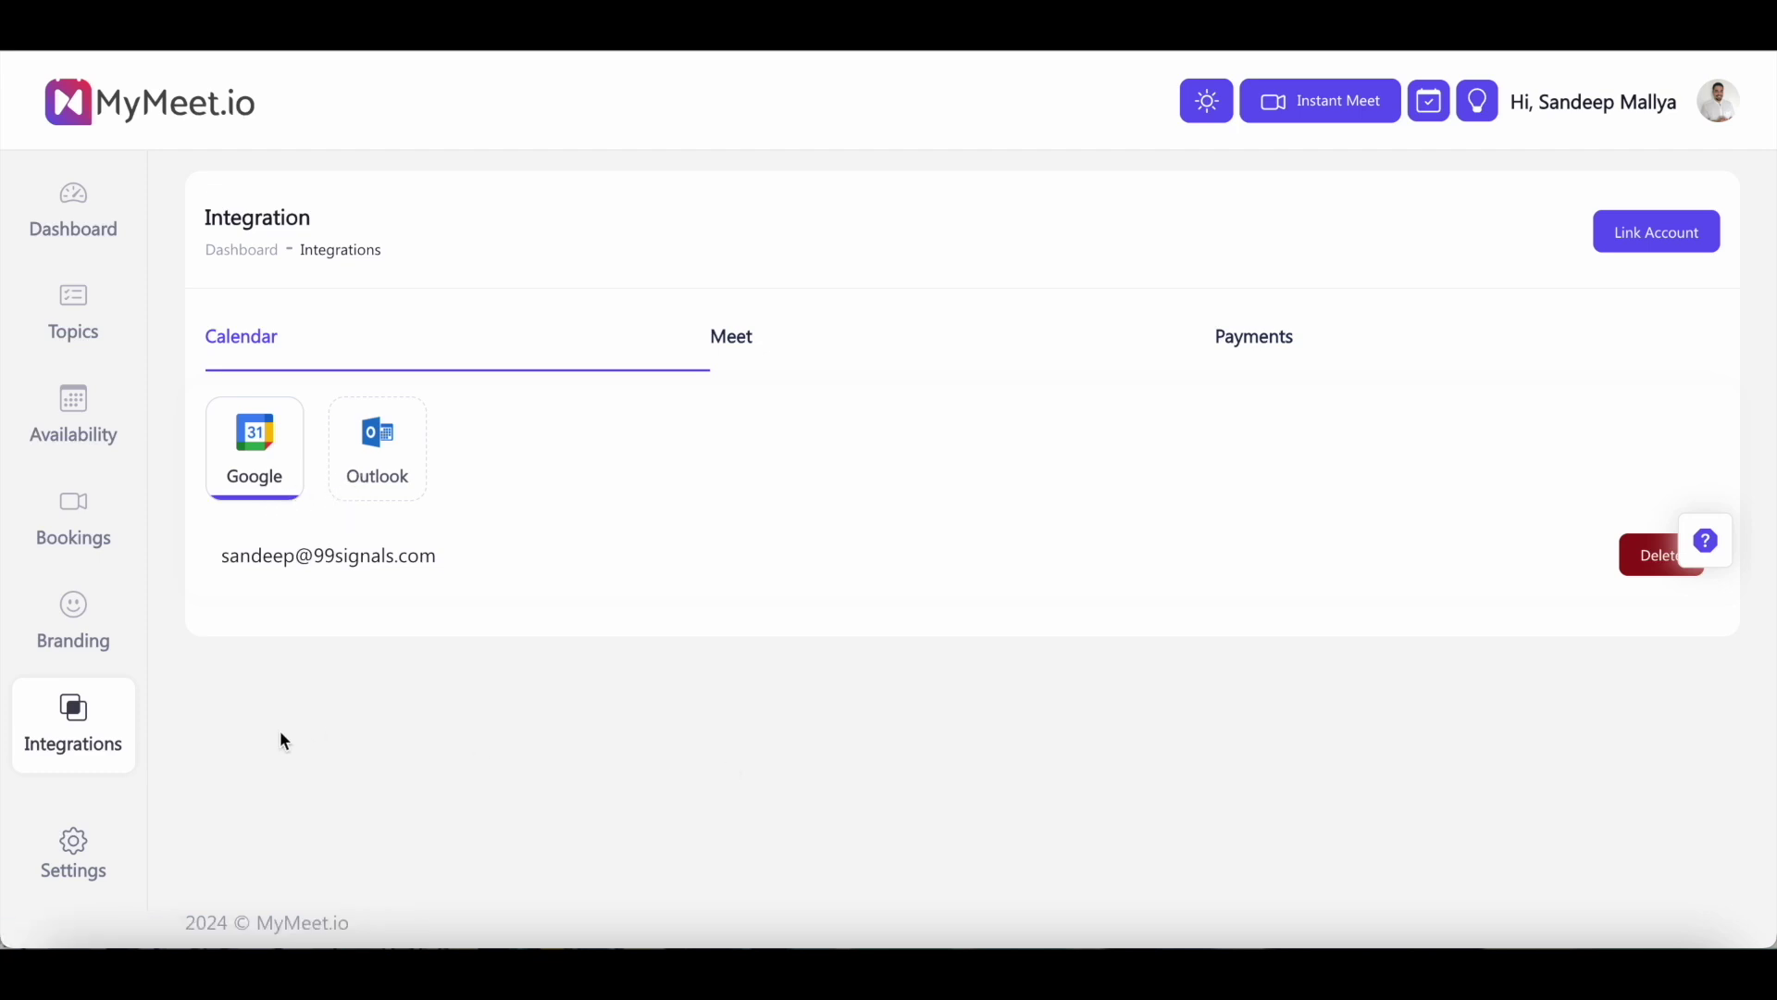
Step: Leave the linked Google calendar and open Branding with its #00c630 booking page preview
{"action": "left_click", "coordinate": [71, 648]}
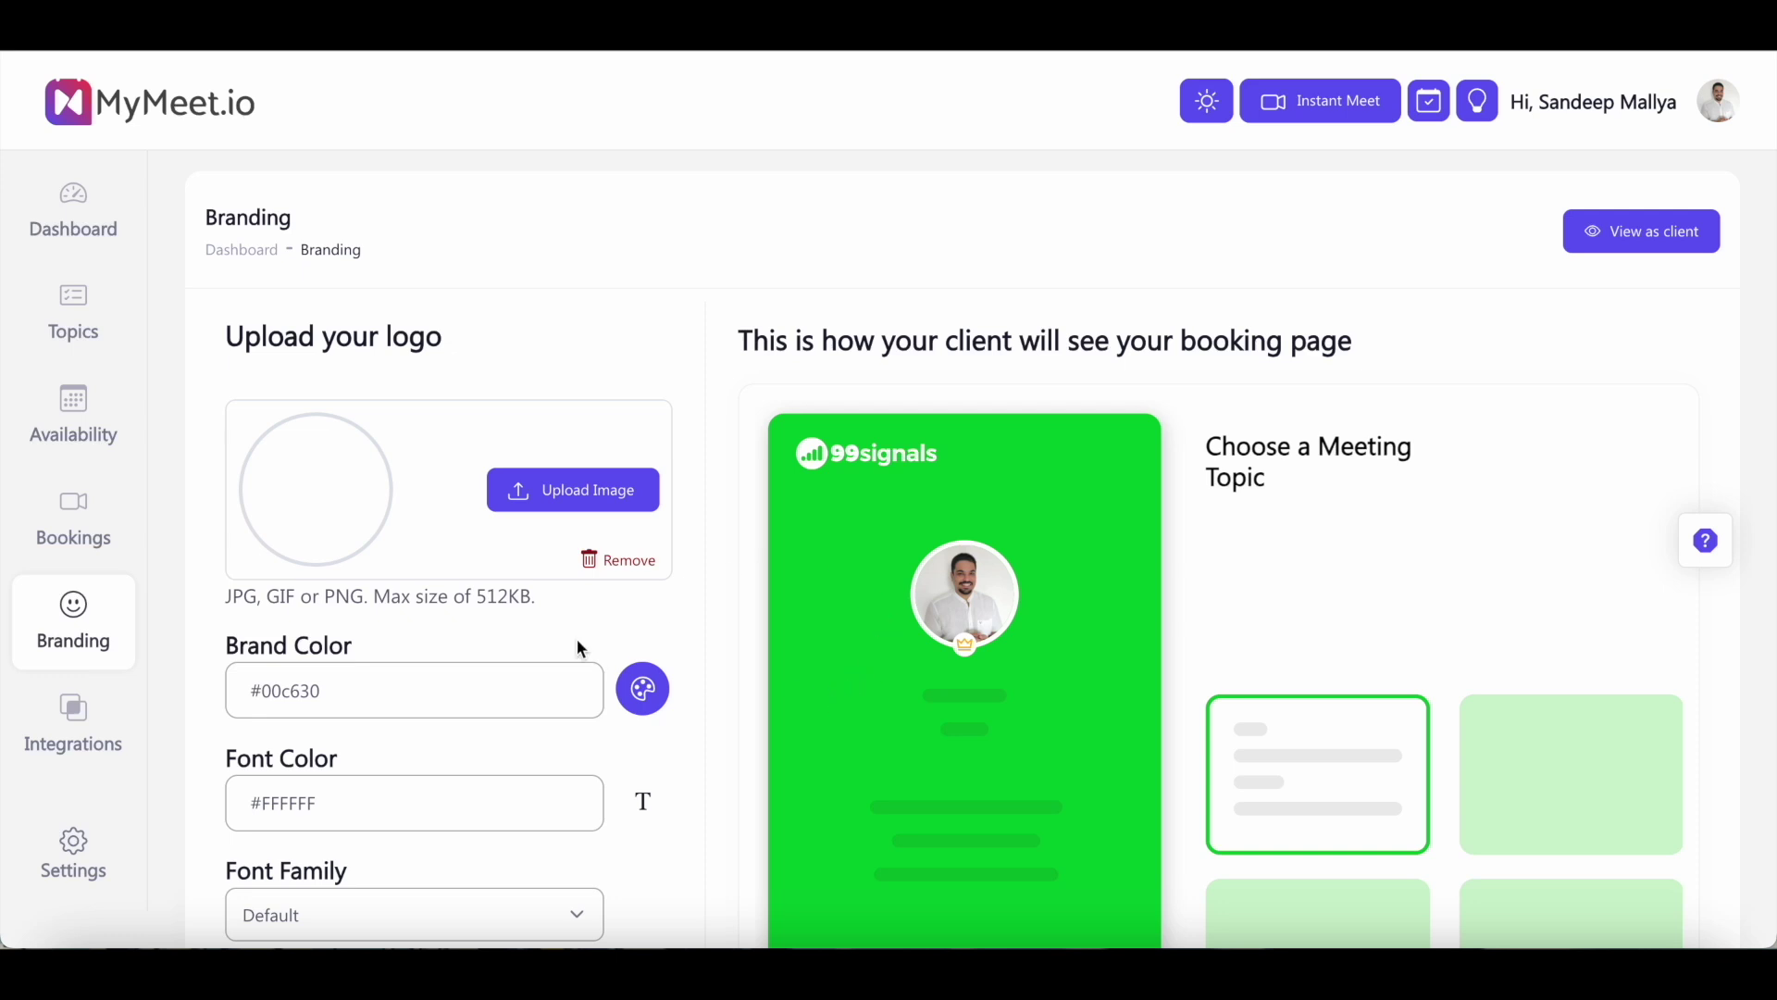
Step: Try the Classic, Calming and Serene themes, settling on Playful's pink #c55182
{"action": "scroll", "coordinate": [528, 607], "scroll_direction": "down", "scroll_amount": 1}
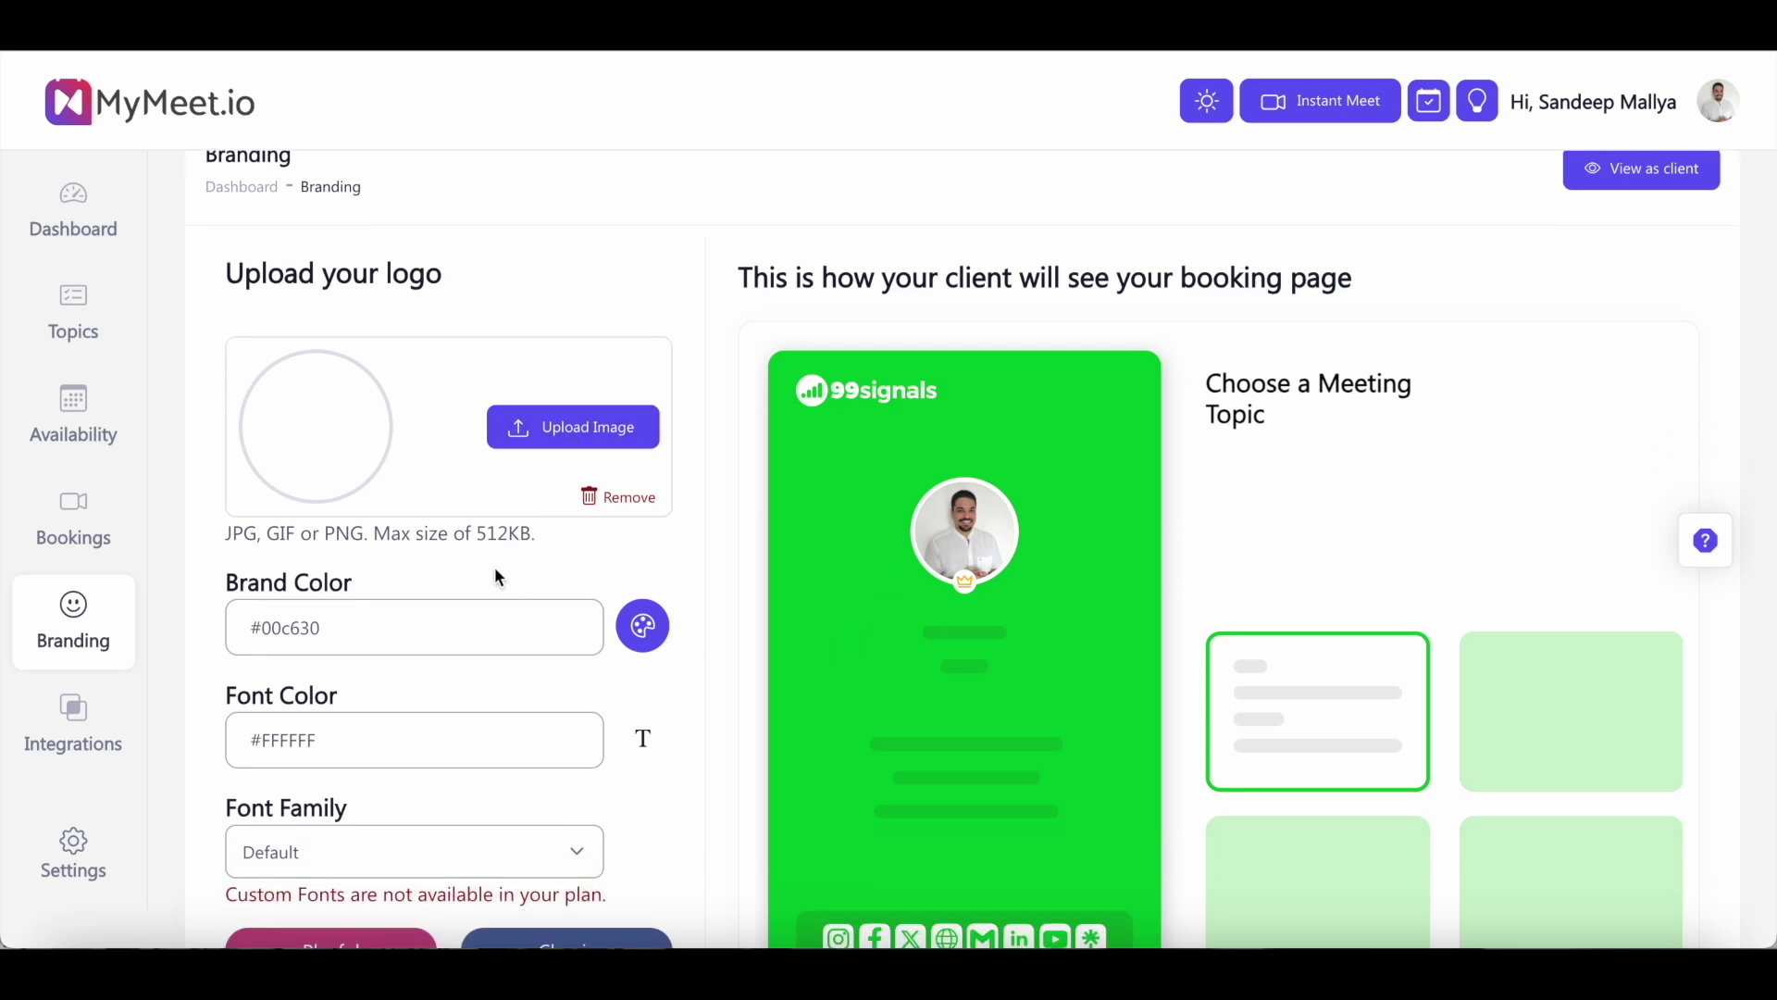
{"action": "scroll", "coordinate": [451, 638], "scroll_direction": "down", "scroll_amount": 1}
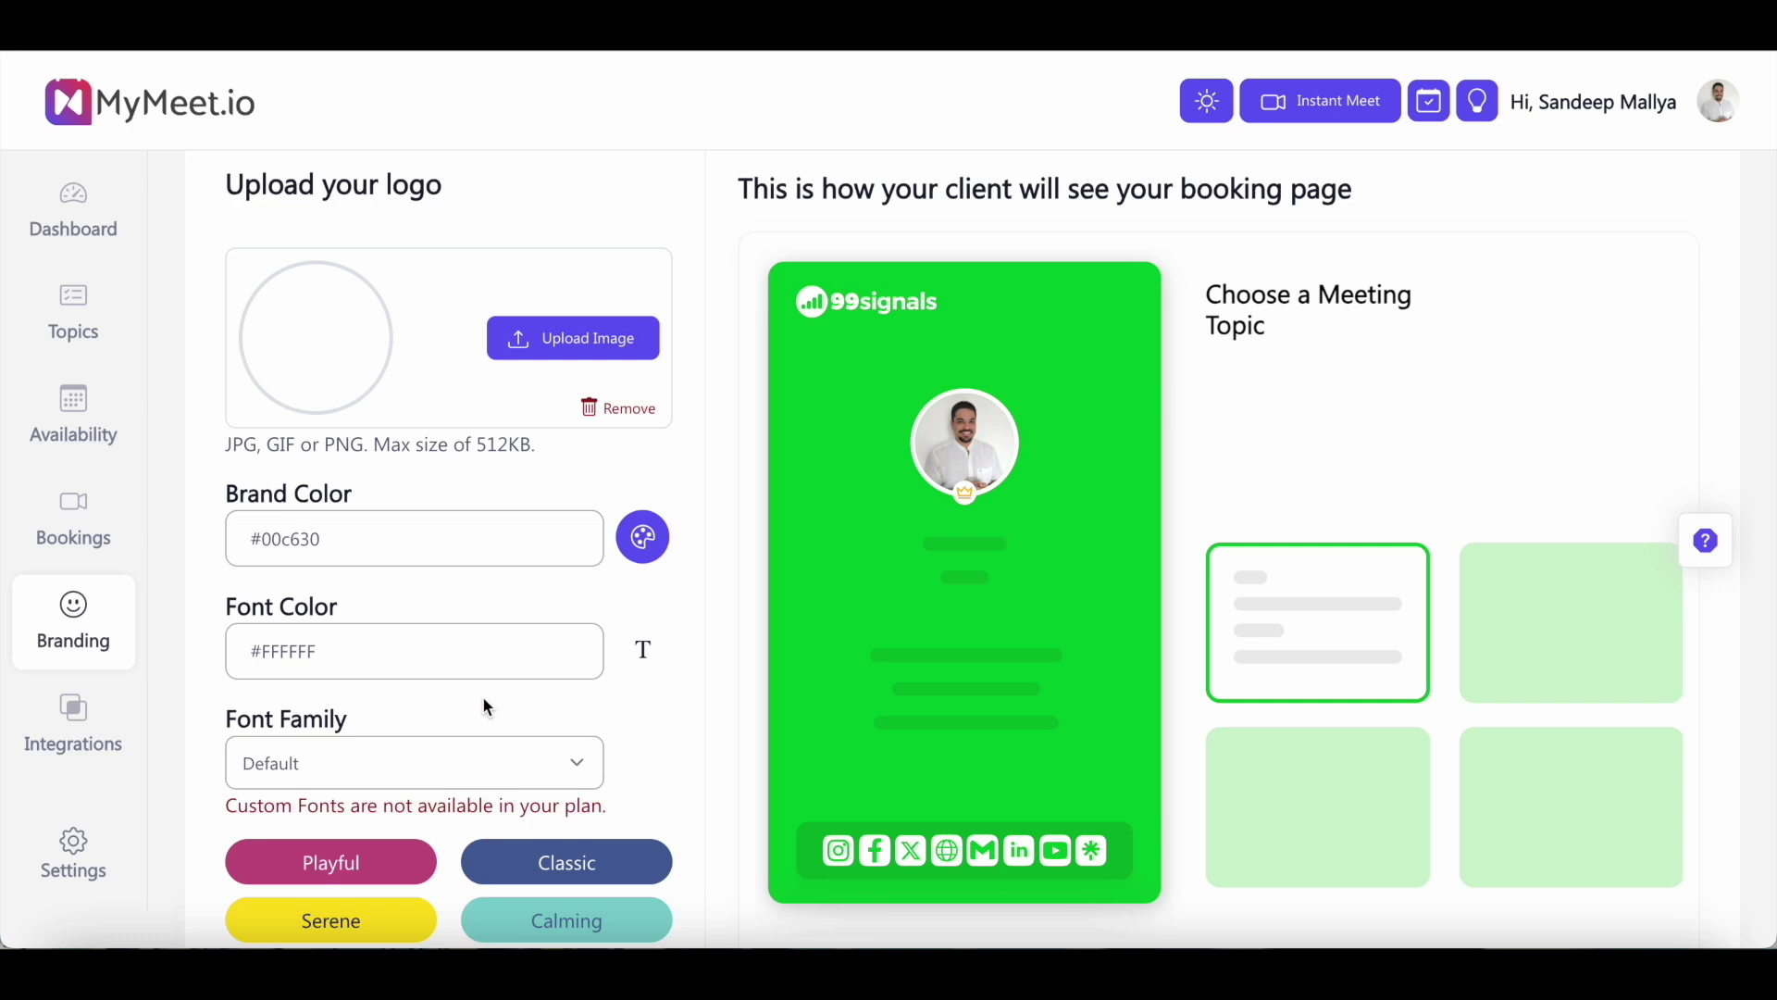
{"action": "scroll", "coordinate": [488, 707], "scroll_direction": "down", "scroll_amount": 2}
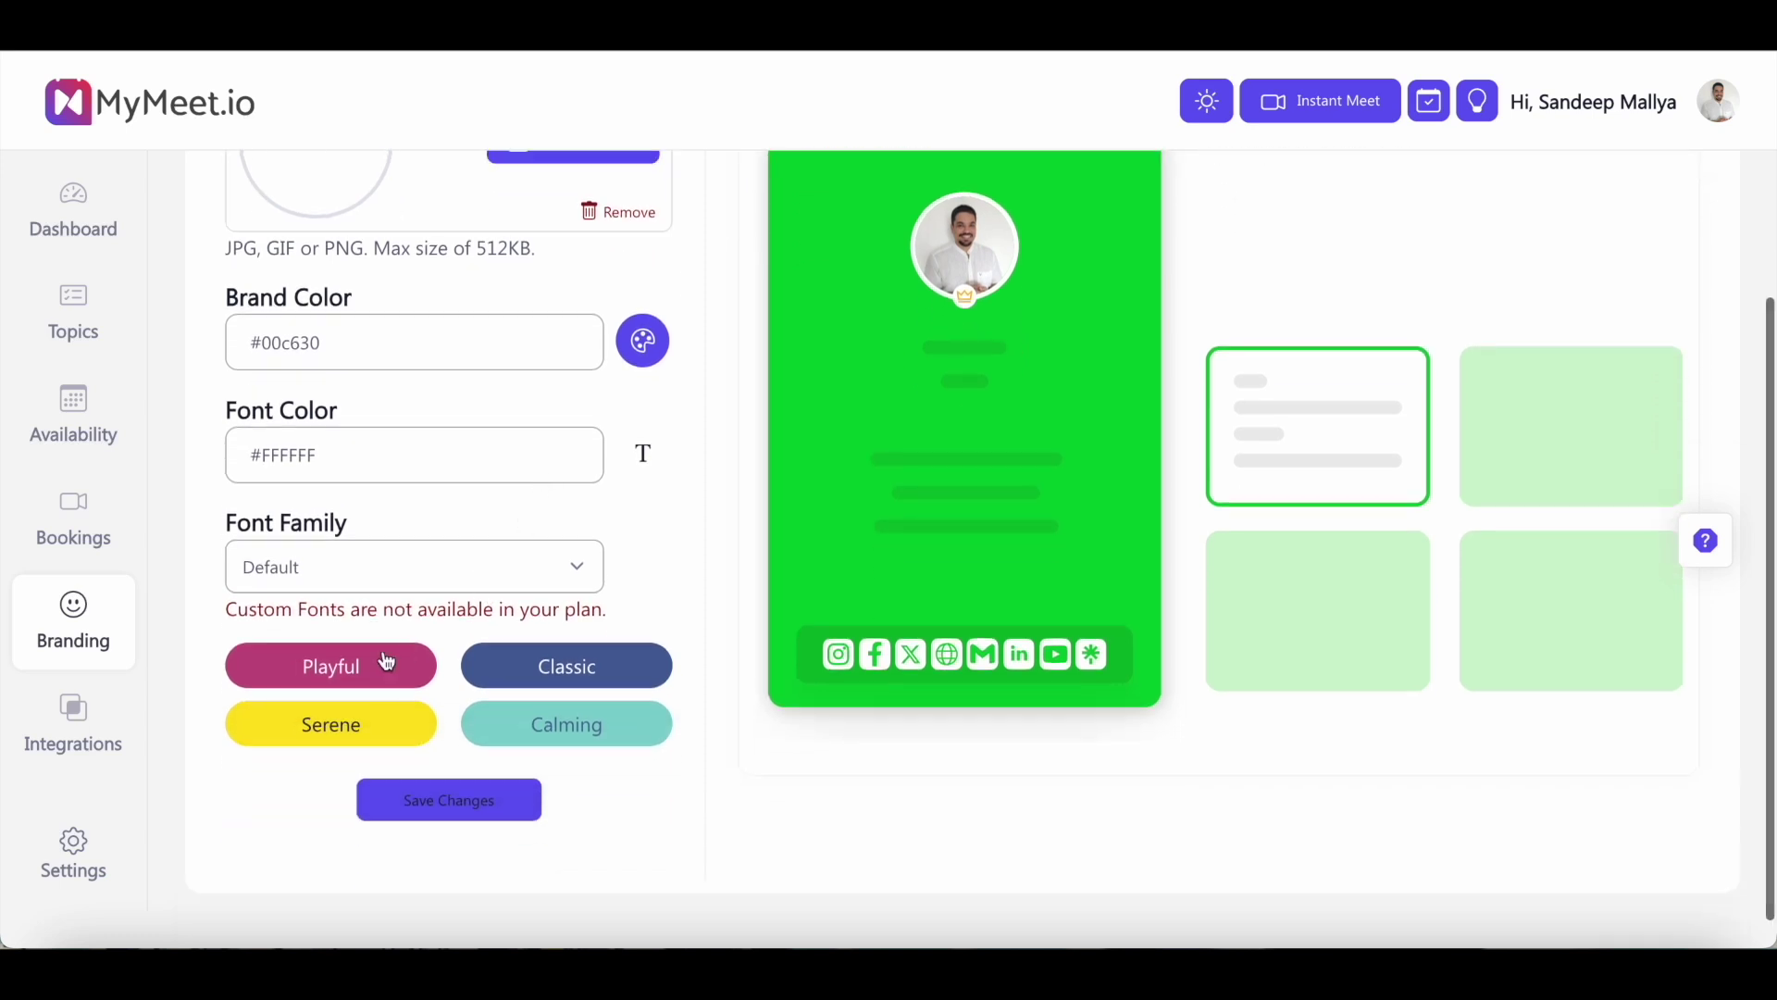
{"action": "left_click", "coordinate": [515, 678]}
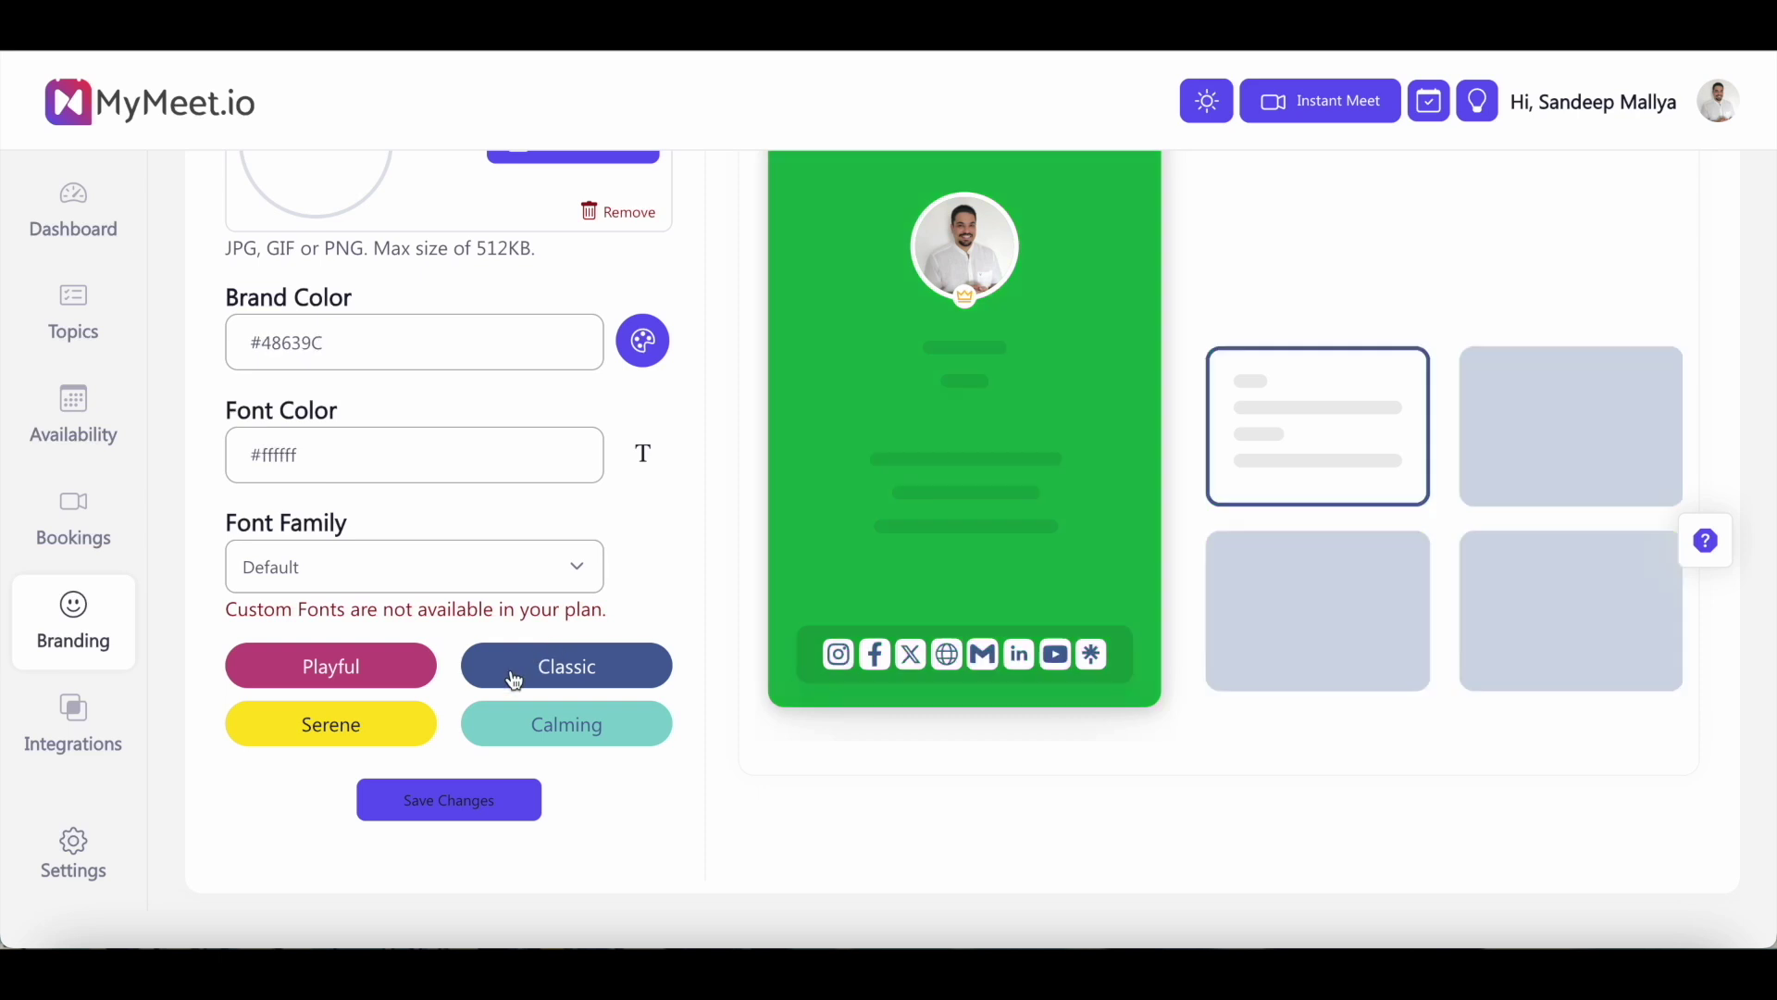
{"action": "left_click", "coordinate": [521, 740]}
{"action": "left_click", "coordinate": [392, 732]}
{"action": "left_click", "coordinate": [370, 682]}
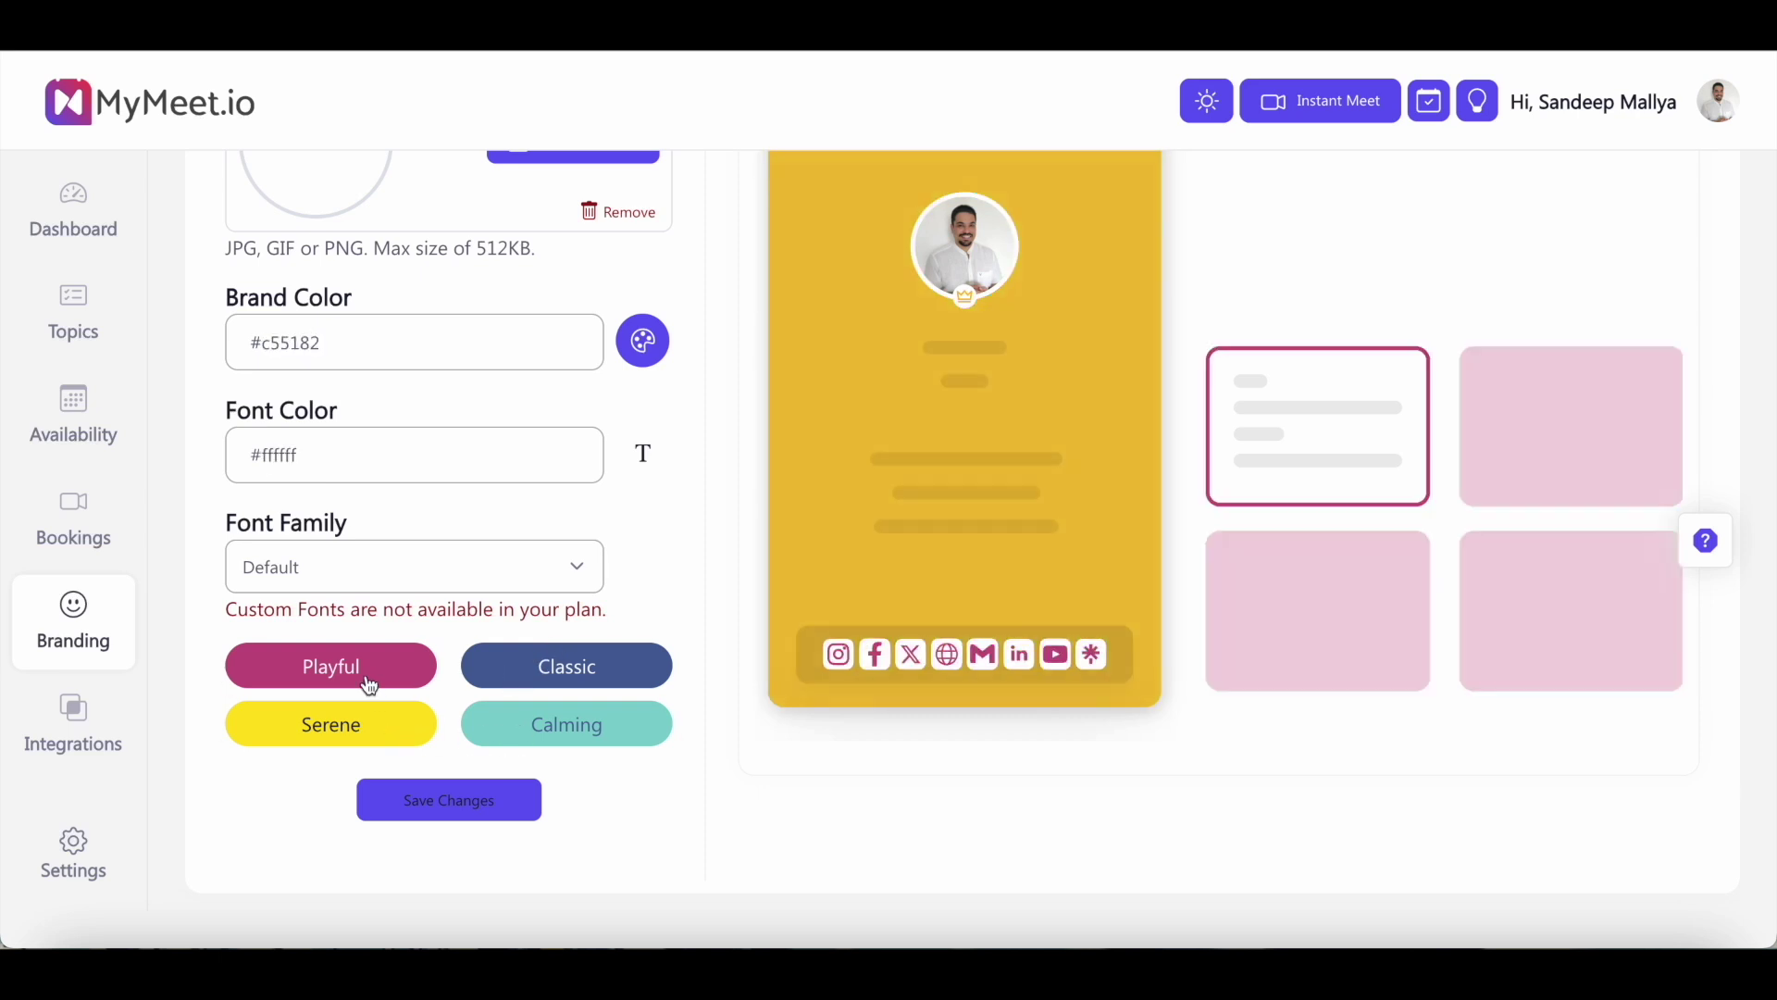
Step: Review the pink booking page preview and go to the weekly Availability schedule
{"action": "scroll", "coordinate": [693, 620], "scroll_direction": "up", "scroll_amount": 4}
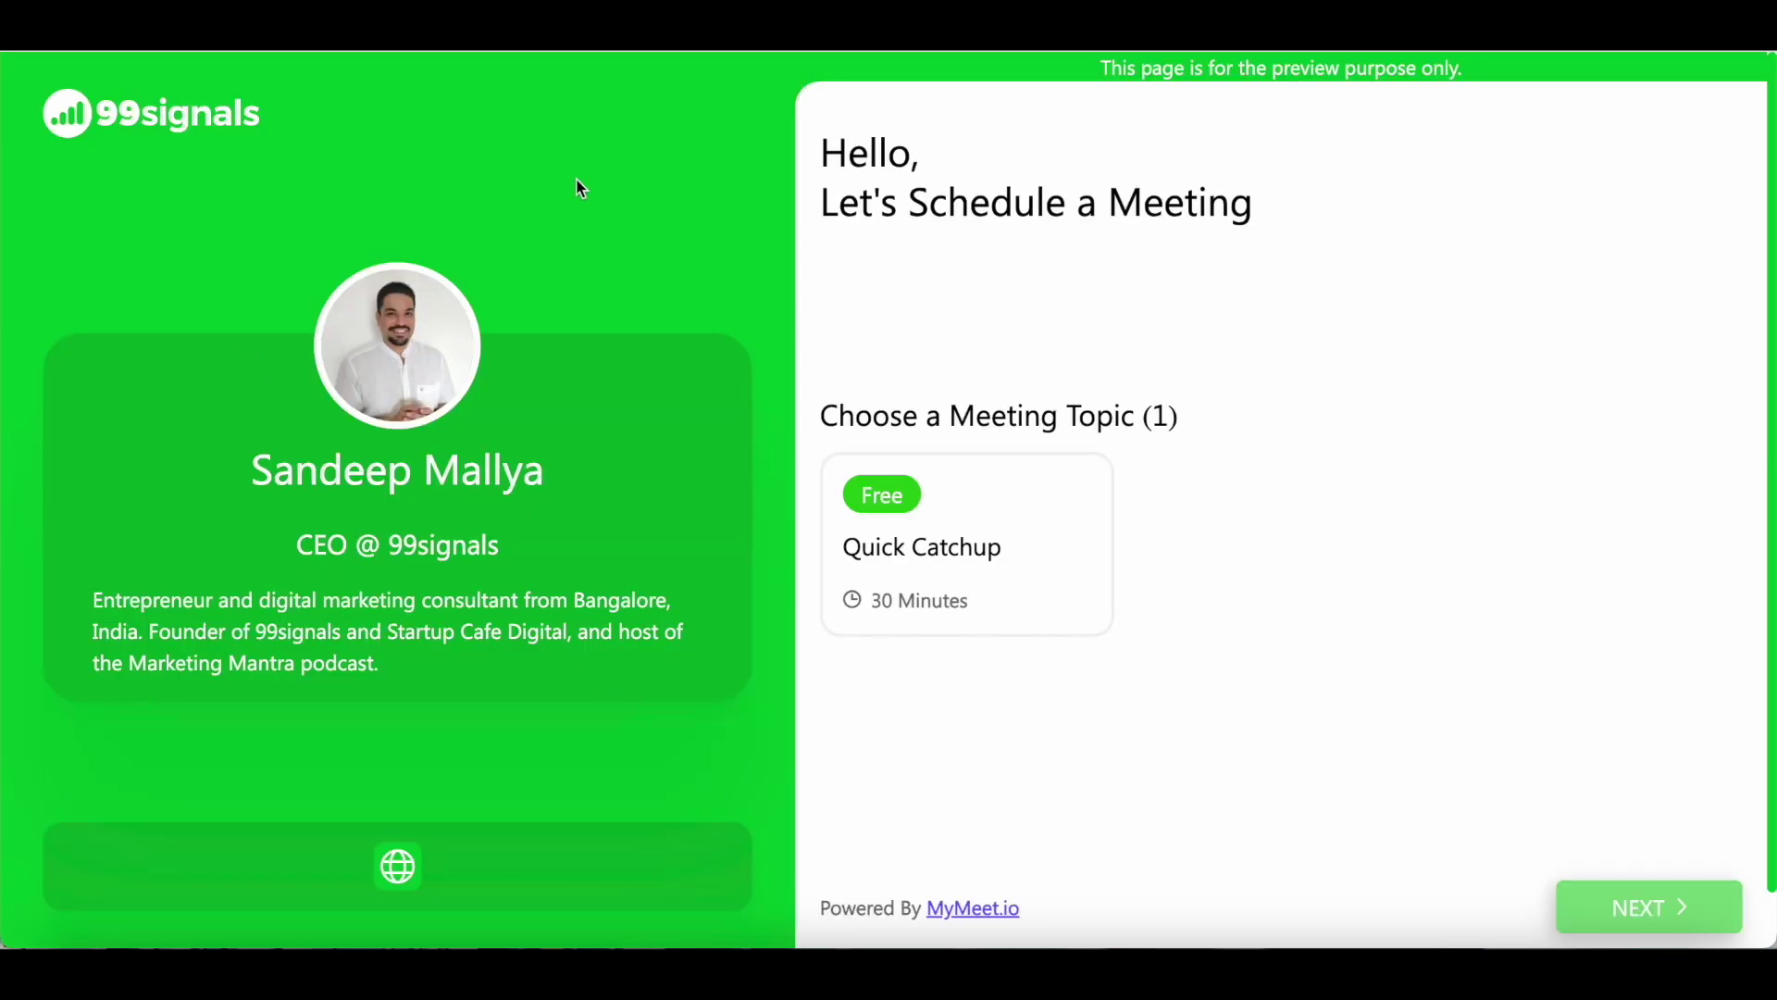
{"action": "scroll", "coordinate": [1130, 777], "scroll_direction": "down", "scroll_amount": 1}
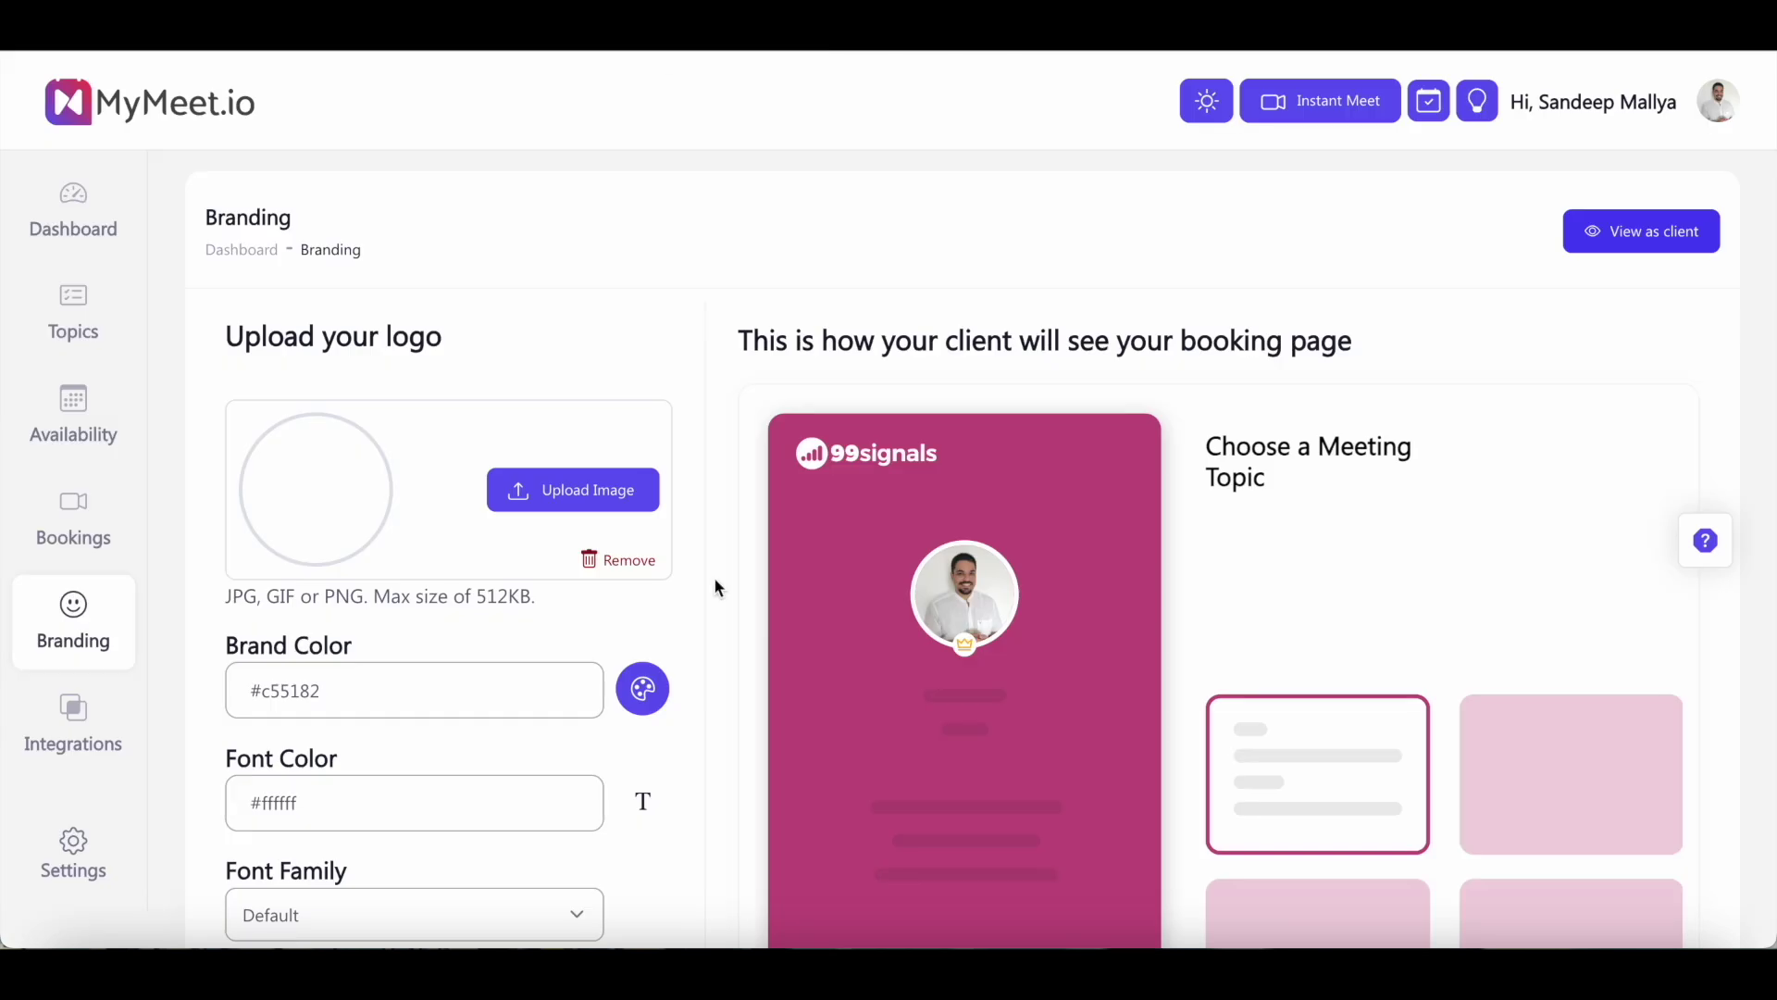
{"action": "scroll", "coordinate": [715, 582], "scroll_direction": "down", "scroll_amount": 2}
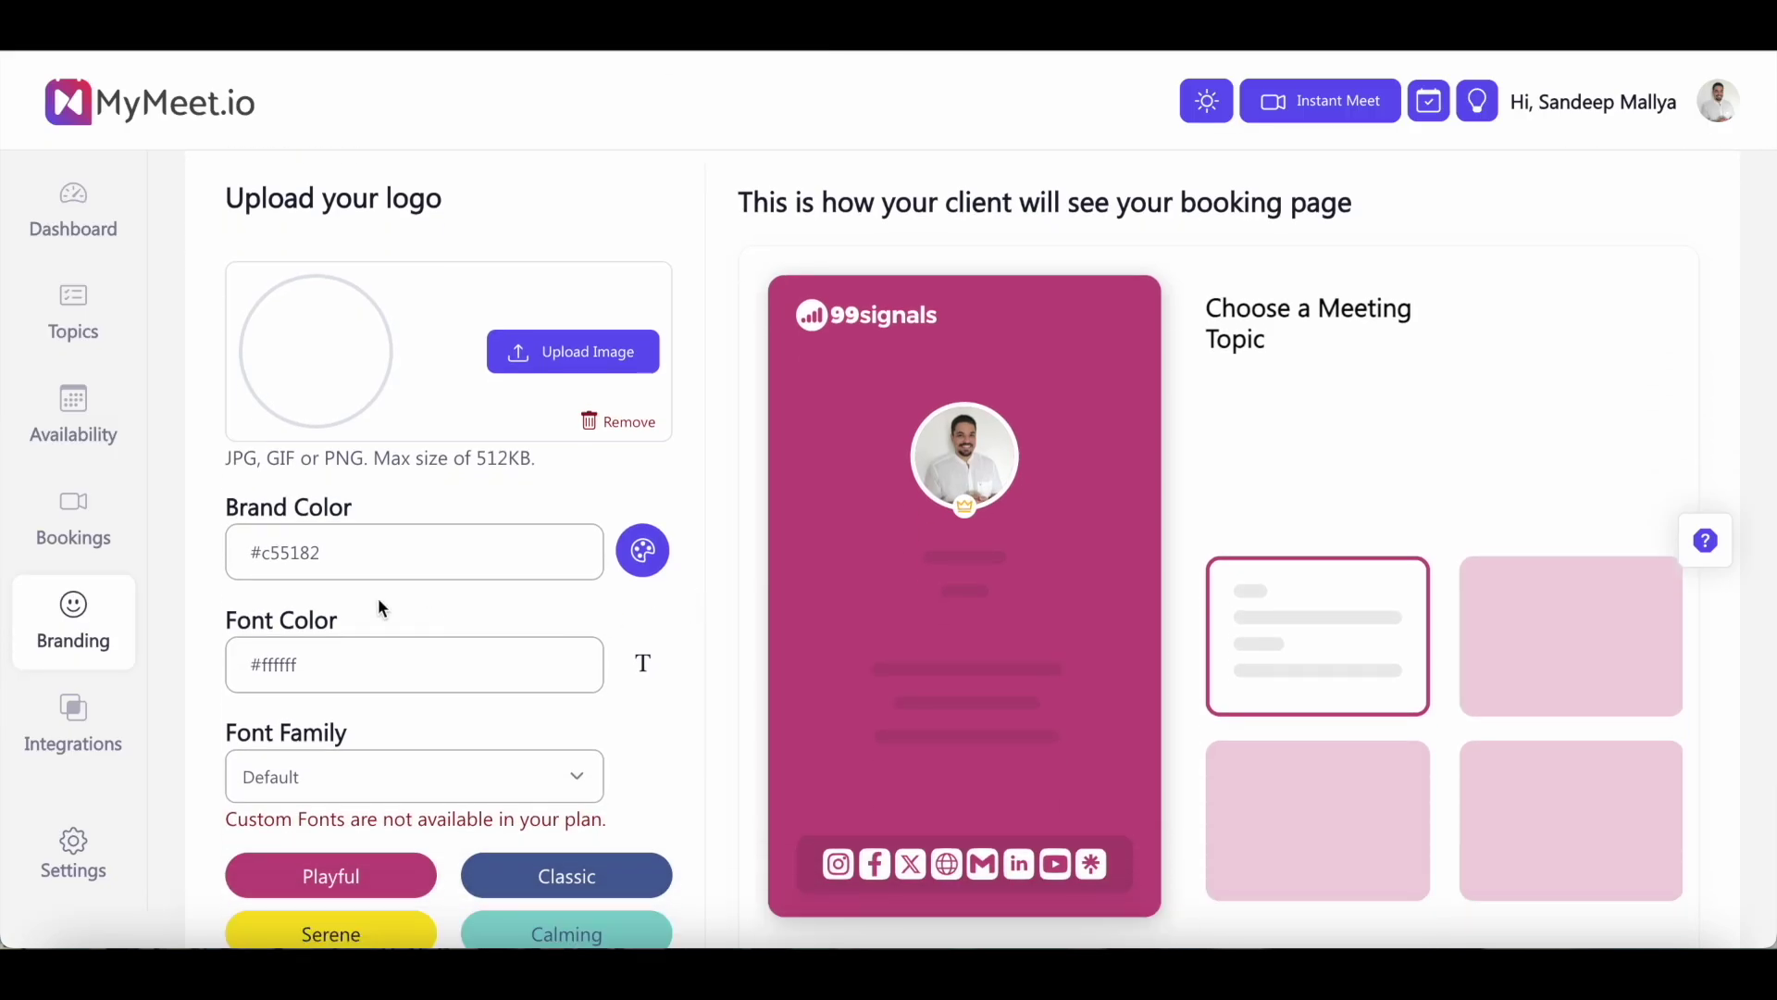
{"action": "left_click", "coordinate": [77, 451]}
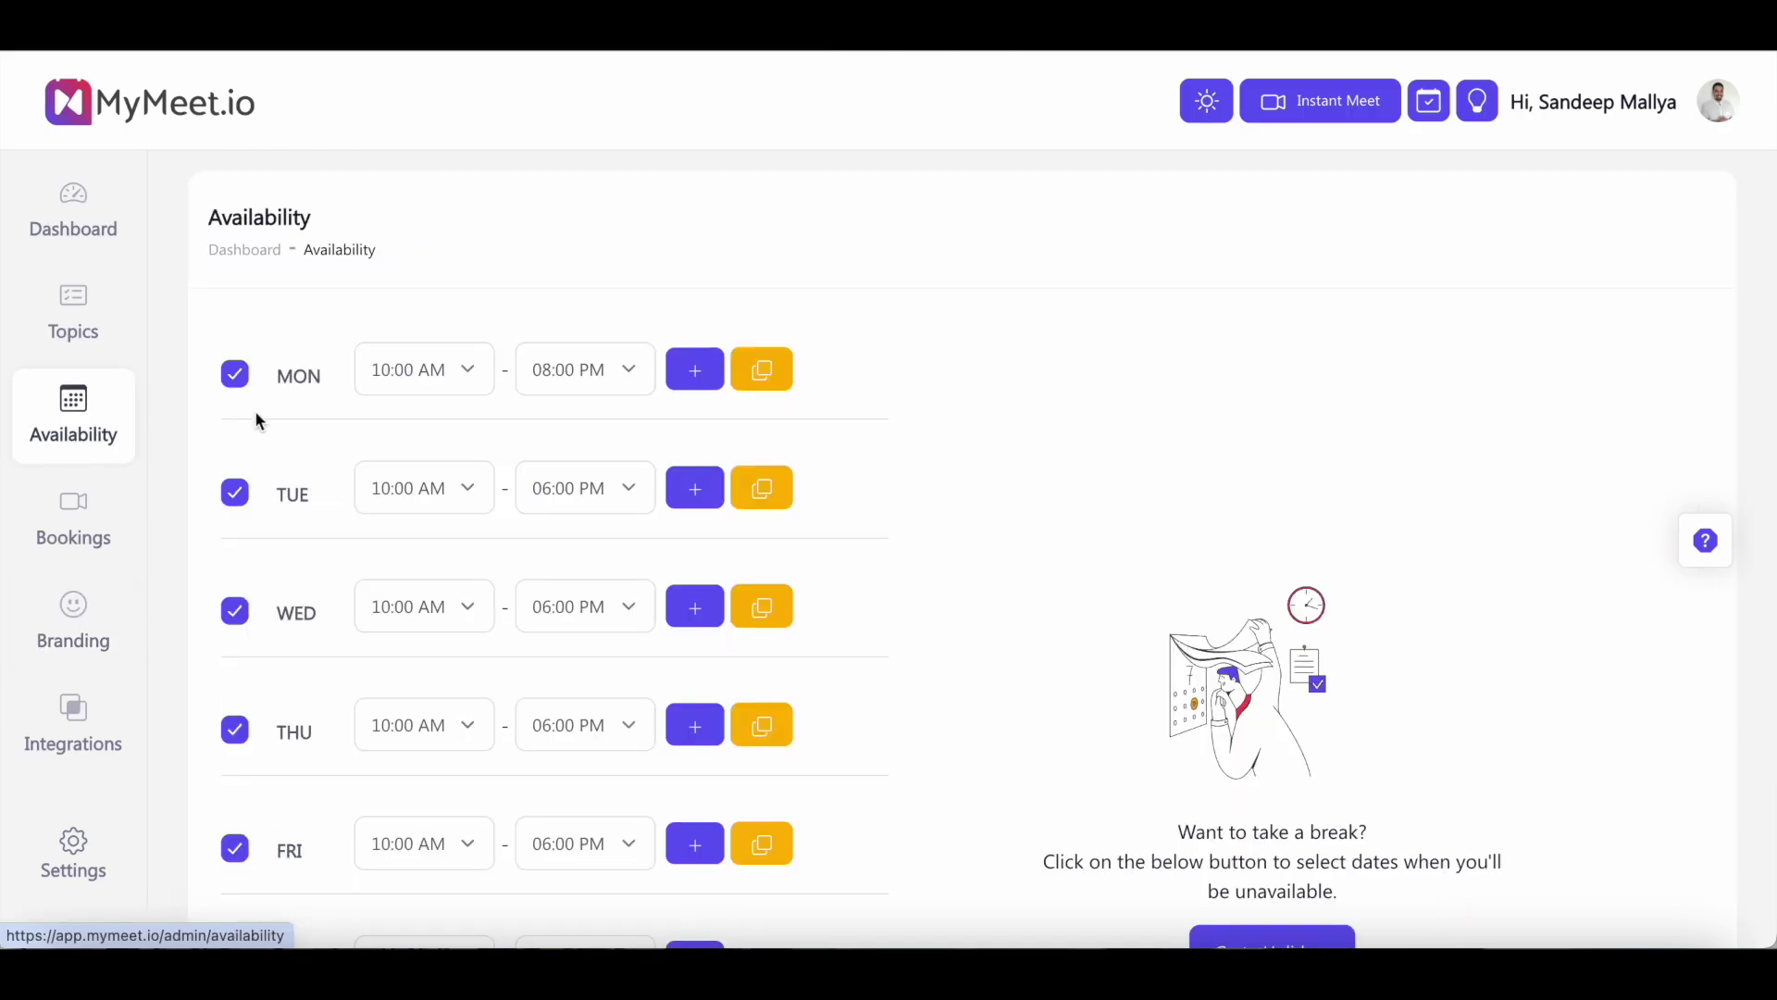
{"action": "scroll", "coordinate": [533, 673], "scroll_direction": "down", "scroll_amount": 3}
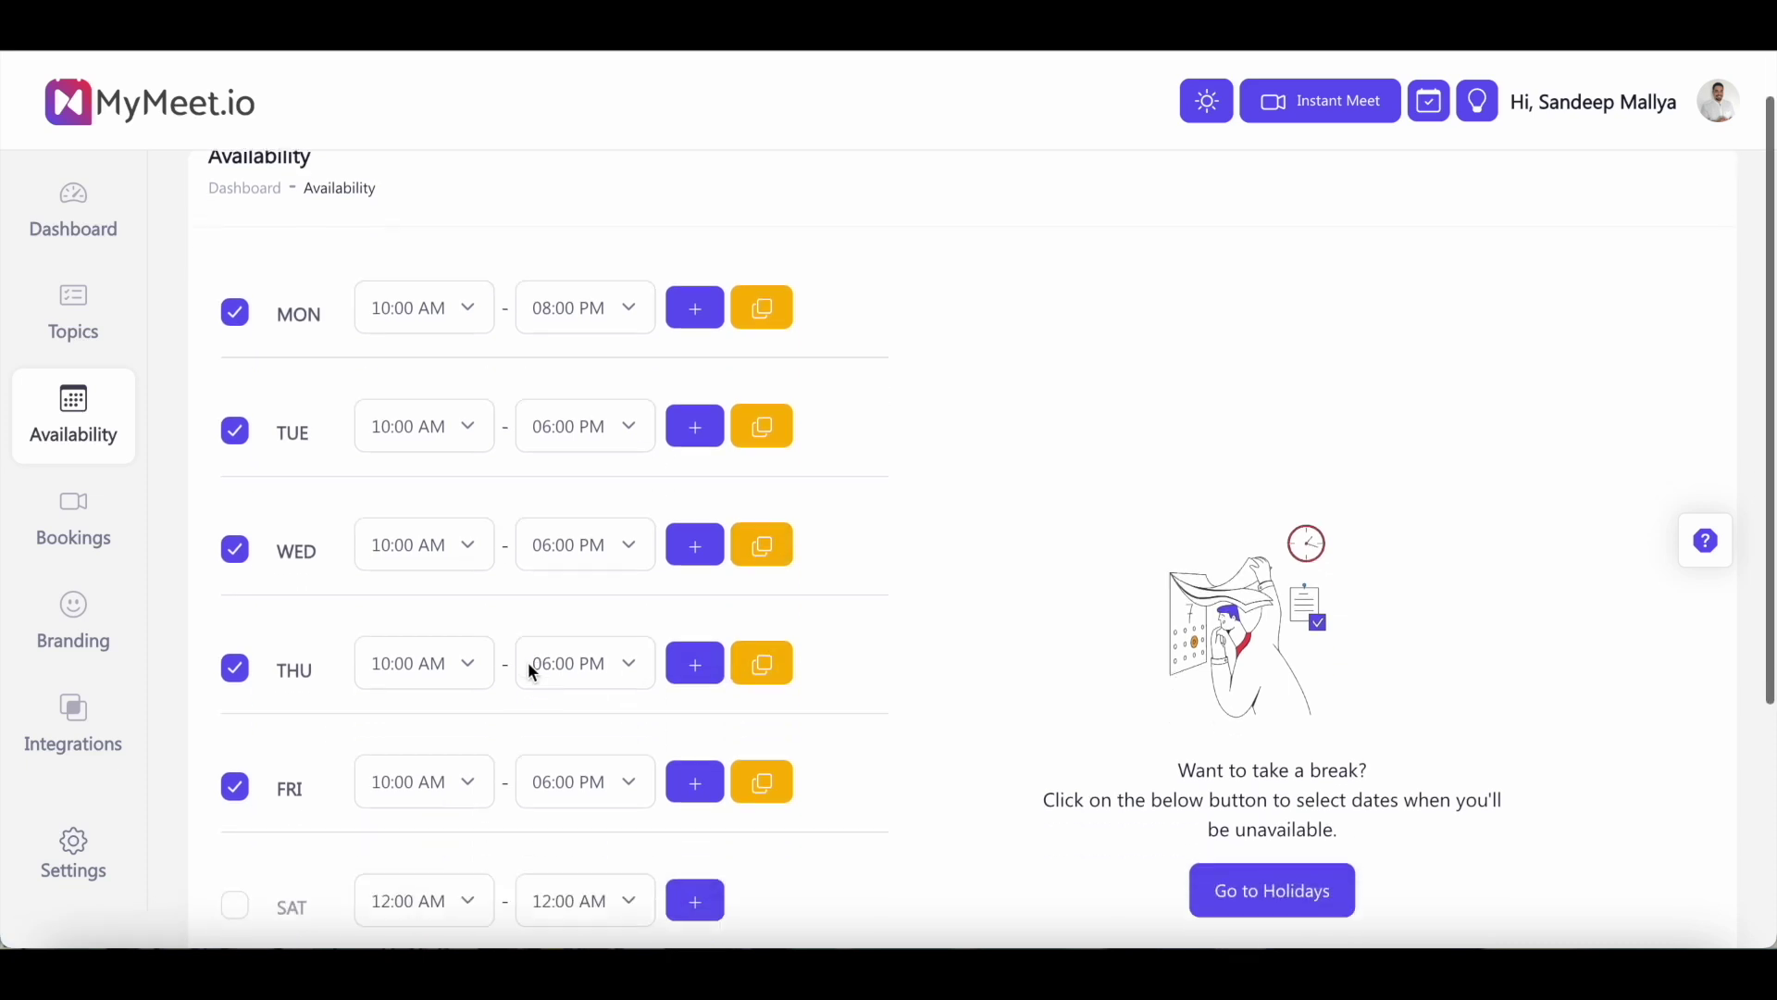
{"action": "scroll", "coordinate": [531, 666], "scroll_direction": "up", "scroll_amount": 3}
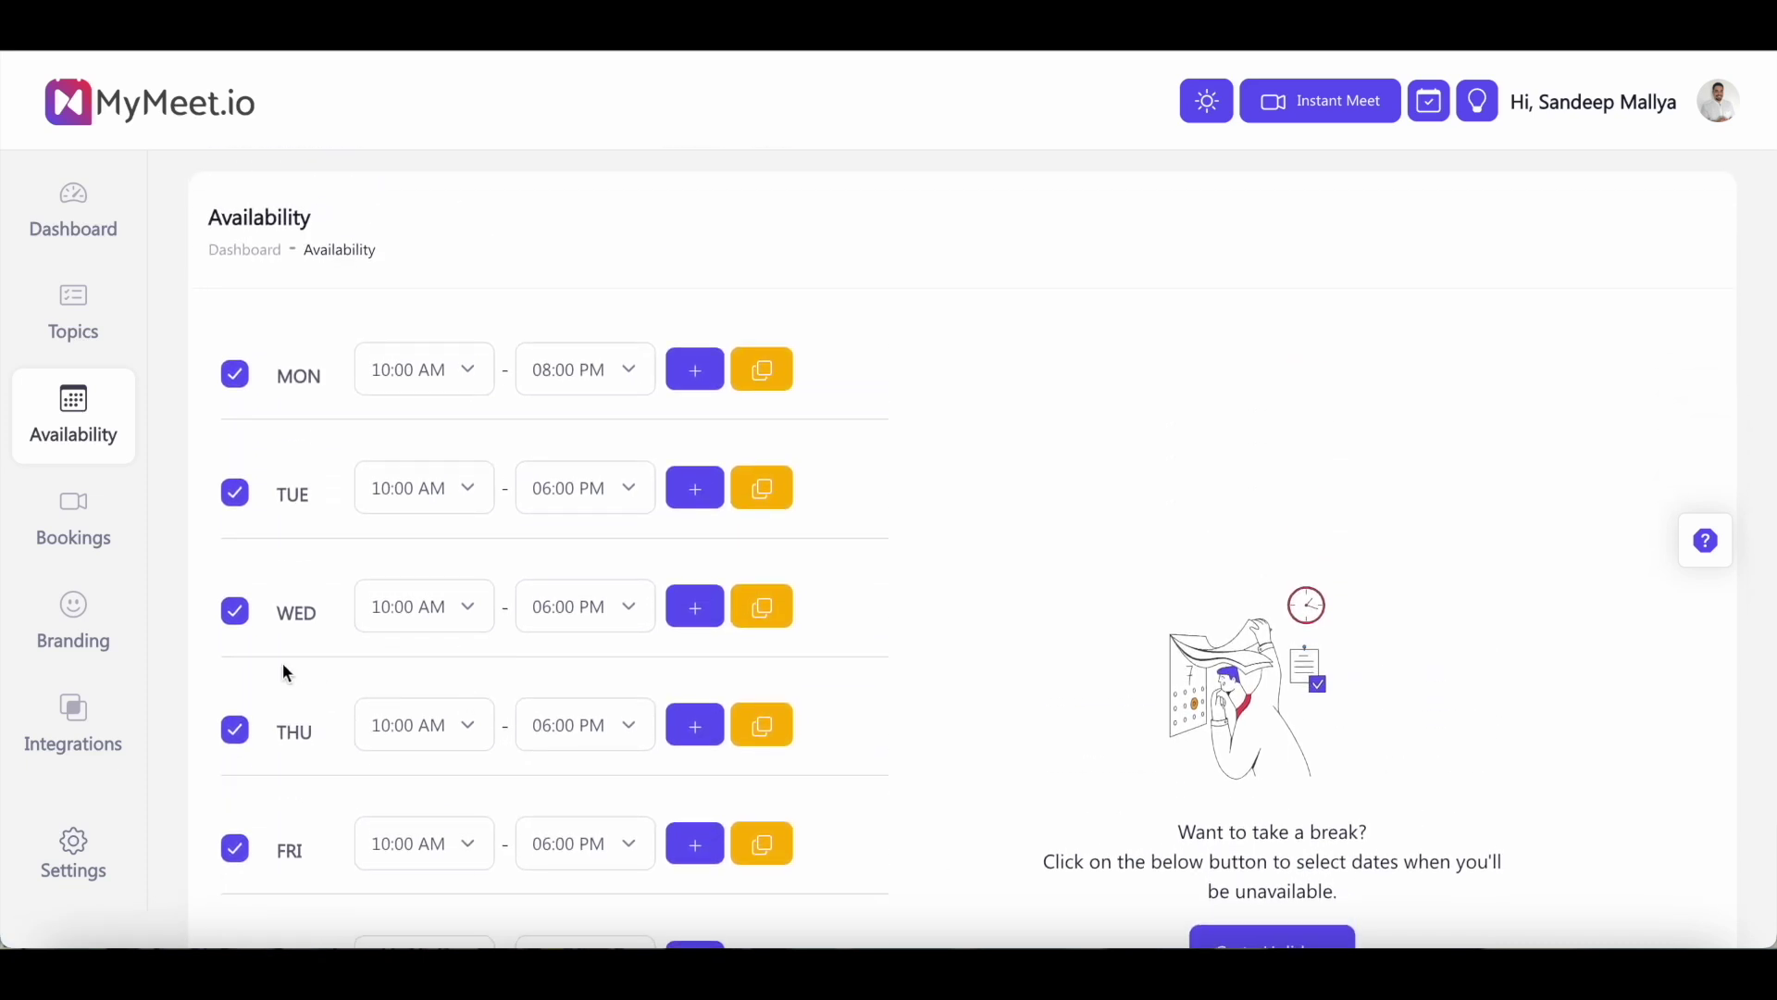
{"action": "scroll", "coordinate": [610, 806], "scroll_direction": "down", "scroll_amount": 1}
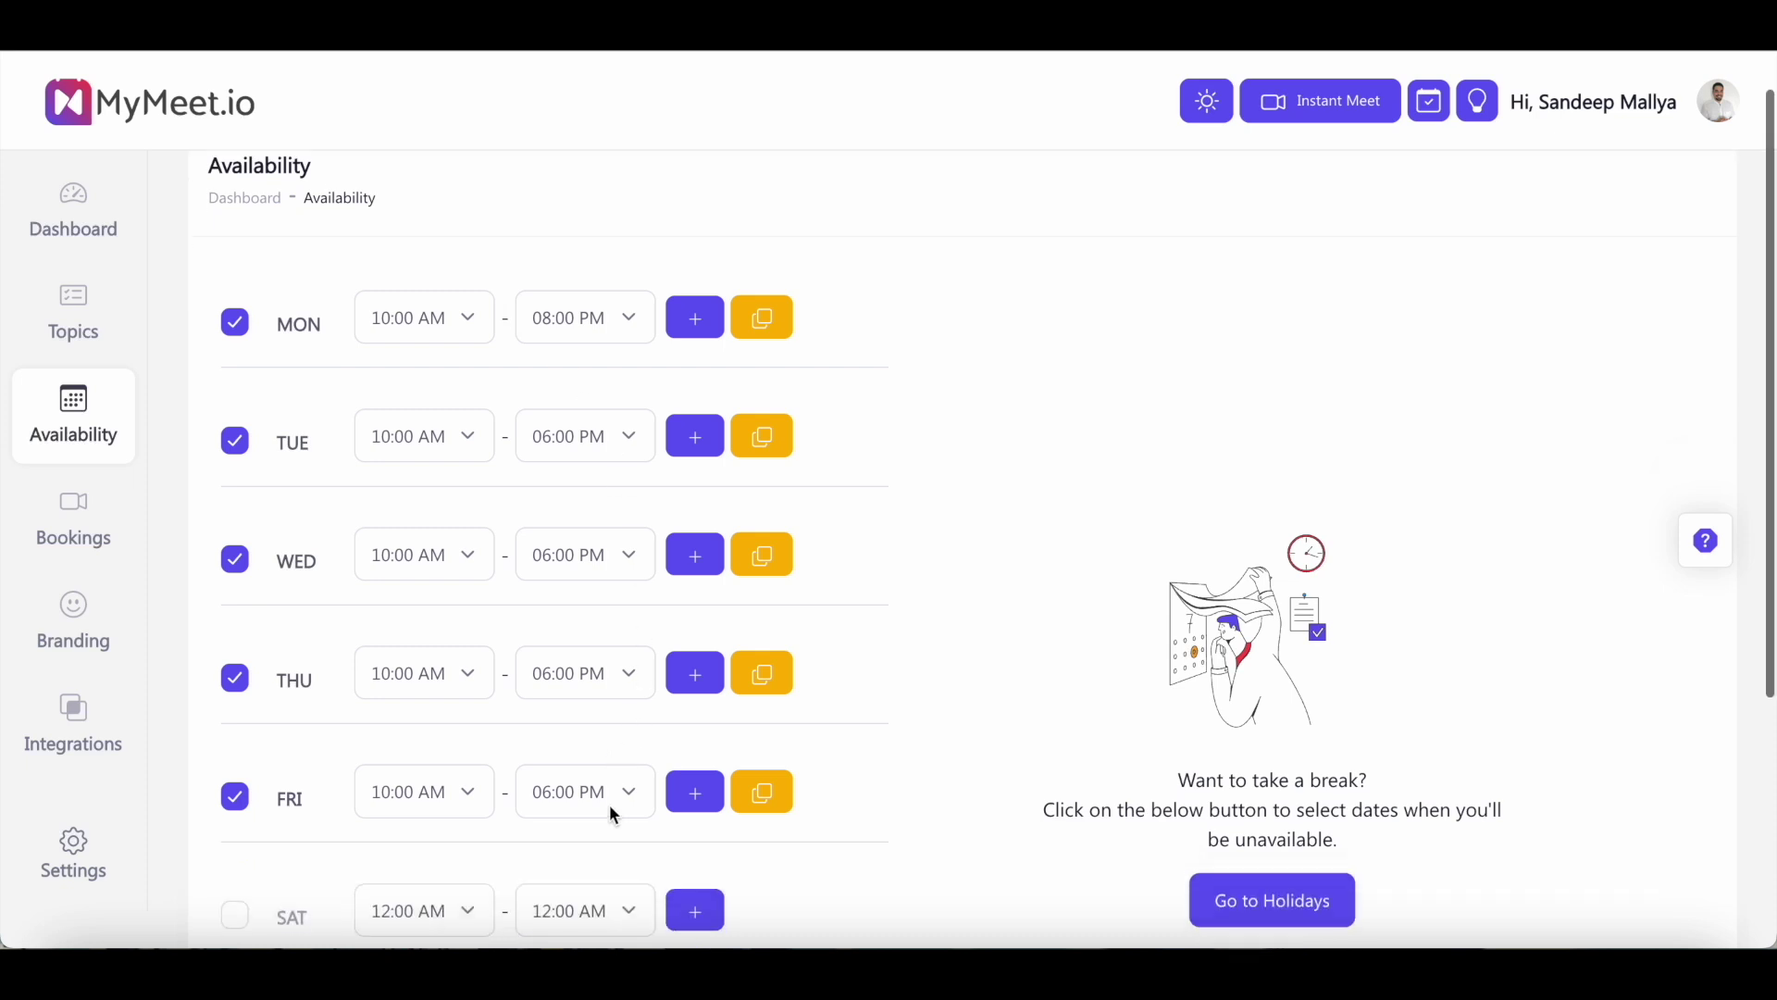
Step: Preview Quick Catchup's July 2024 booking calendar and browse its available time slots
{"action": "scroll", "coordinate": [611, 815], "scroll_direction": "down", "scroll_amount": 1}
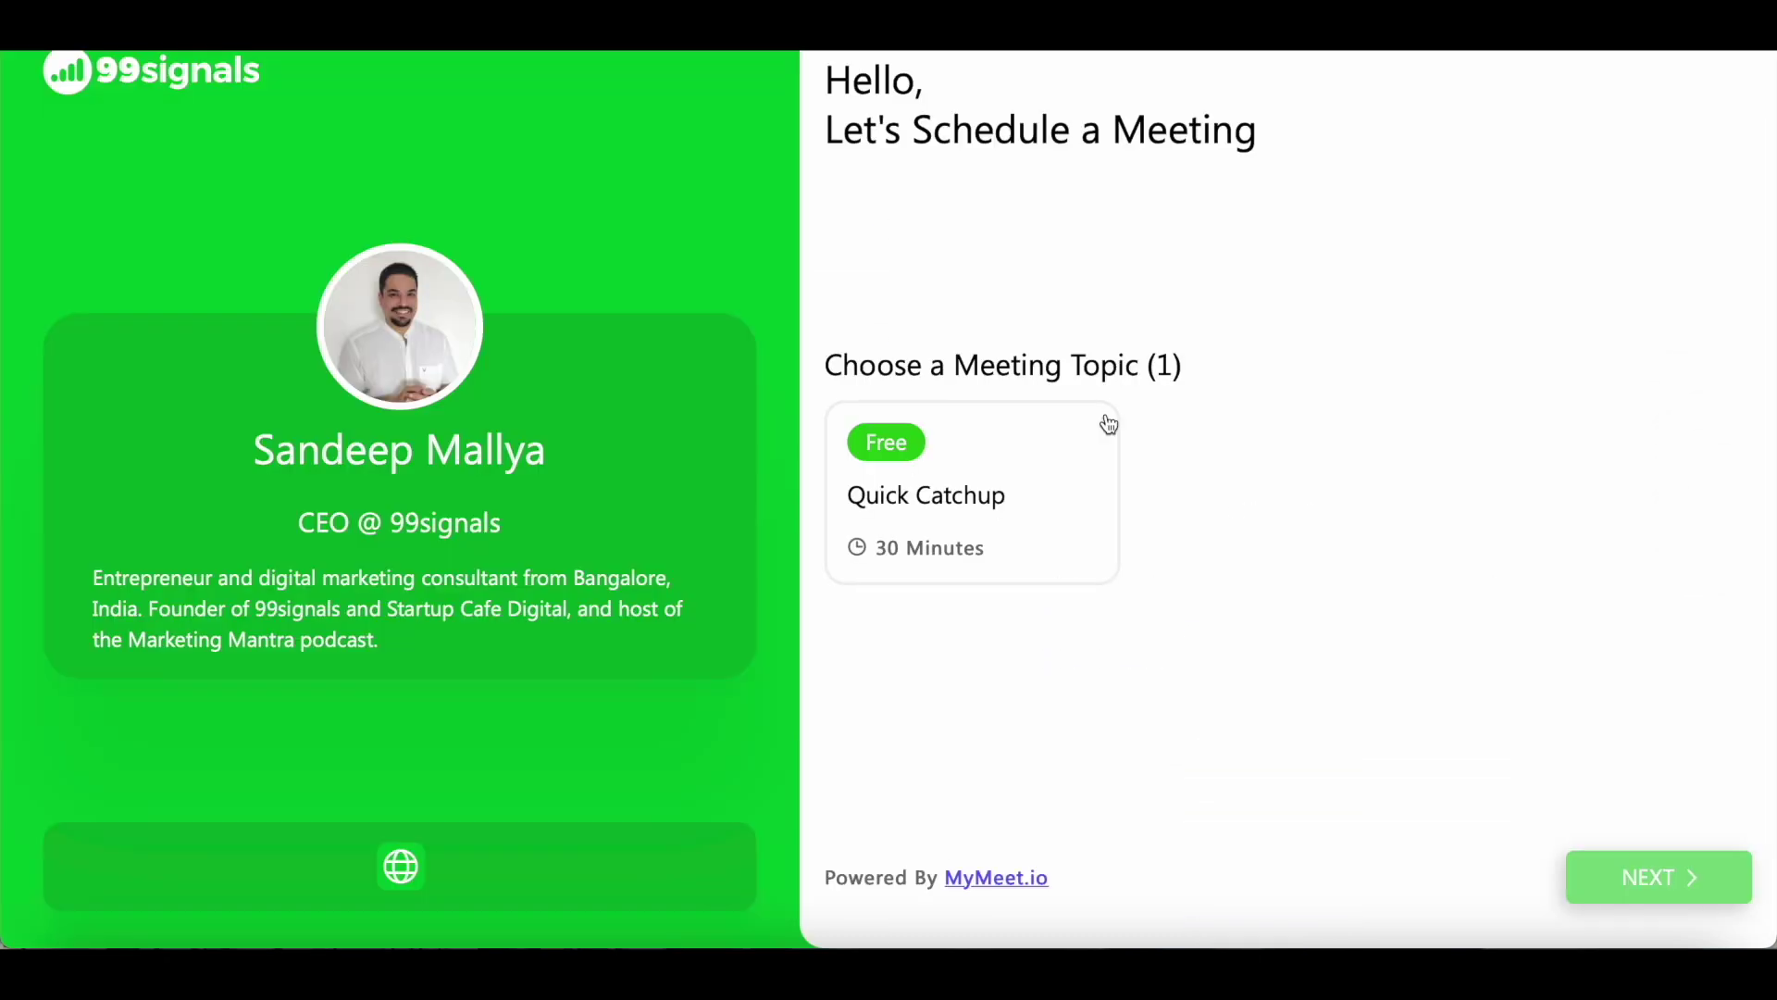
{"action": "left_click", "coordinate": [1050, 568]}
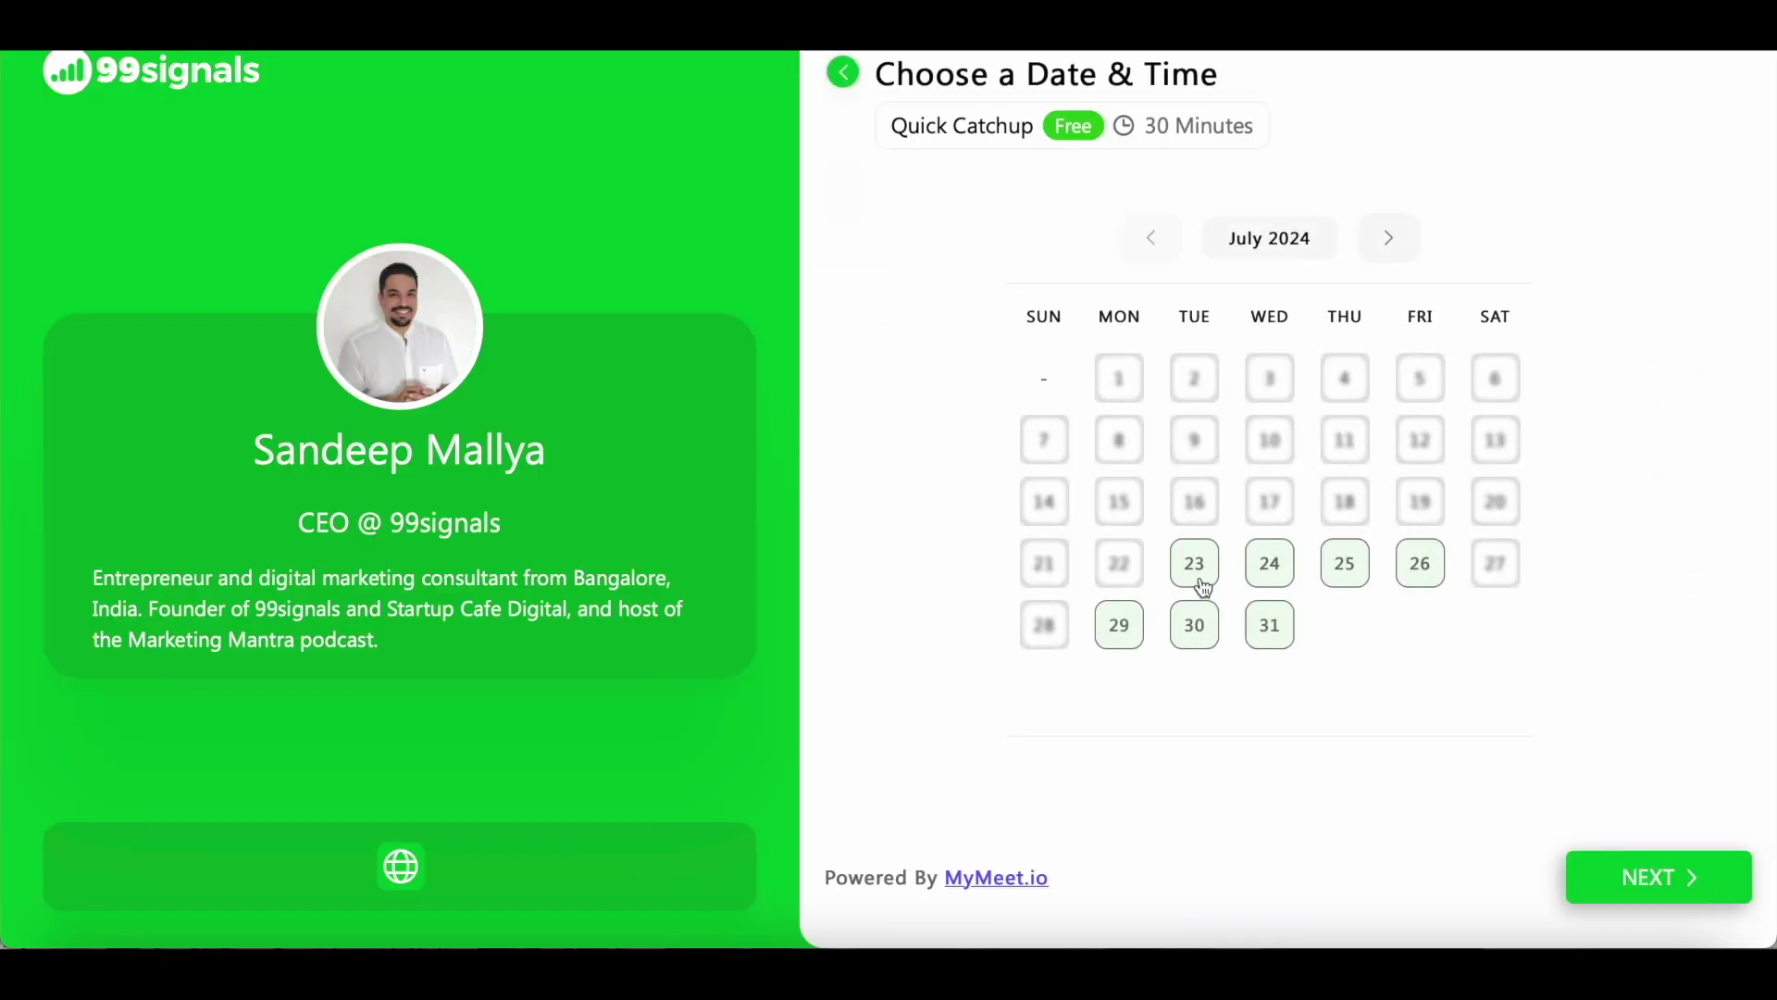
{"action": "scroll", "coordinate": [1614, 458], "scroll_direction": "down", "scroll_amount": 1}
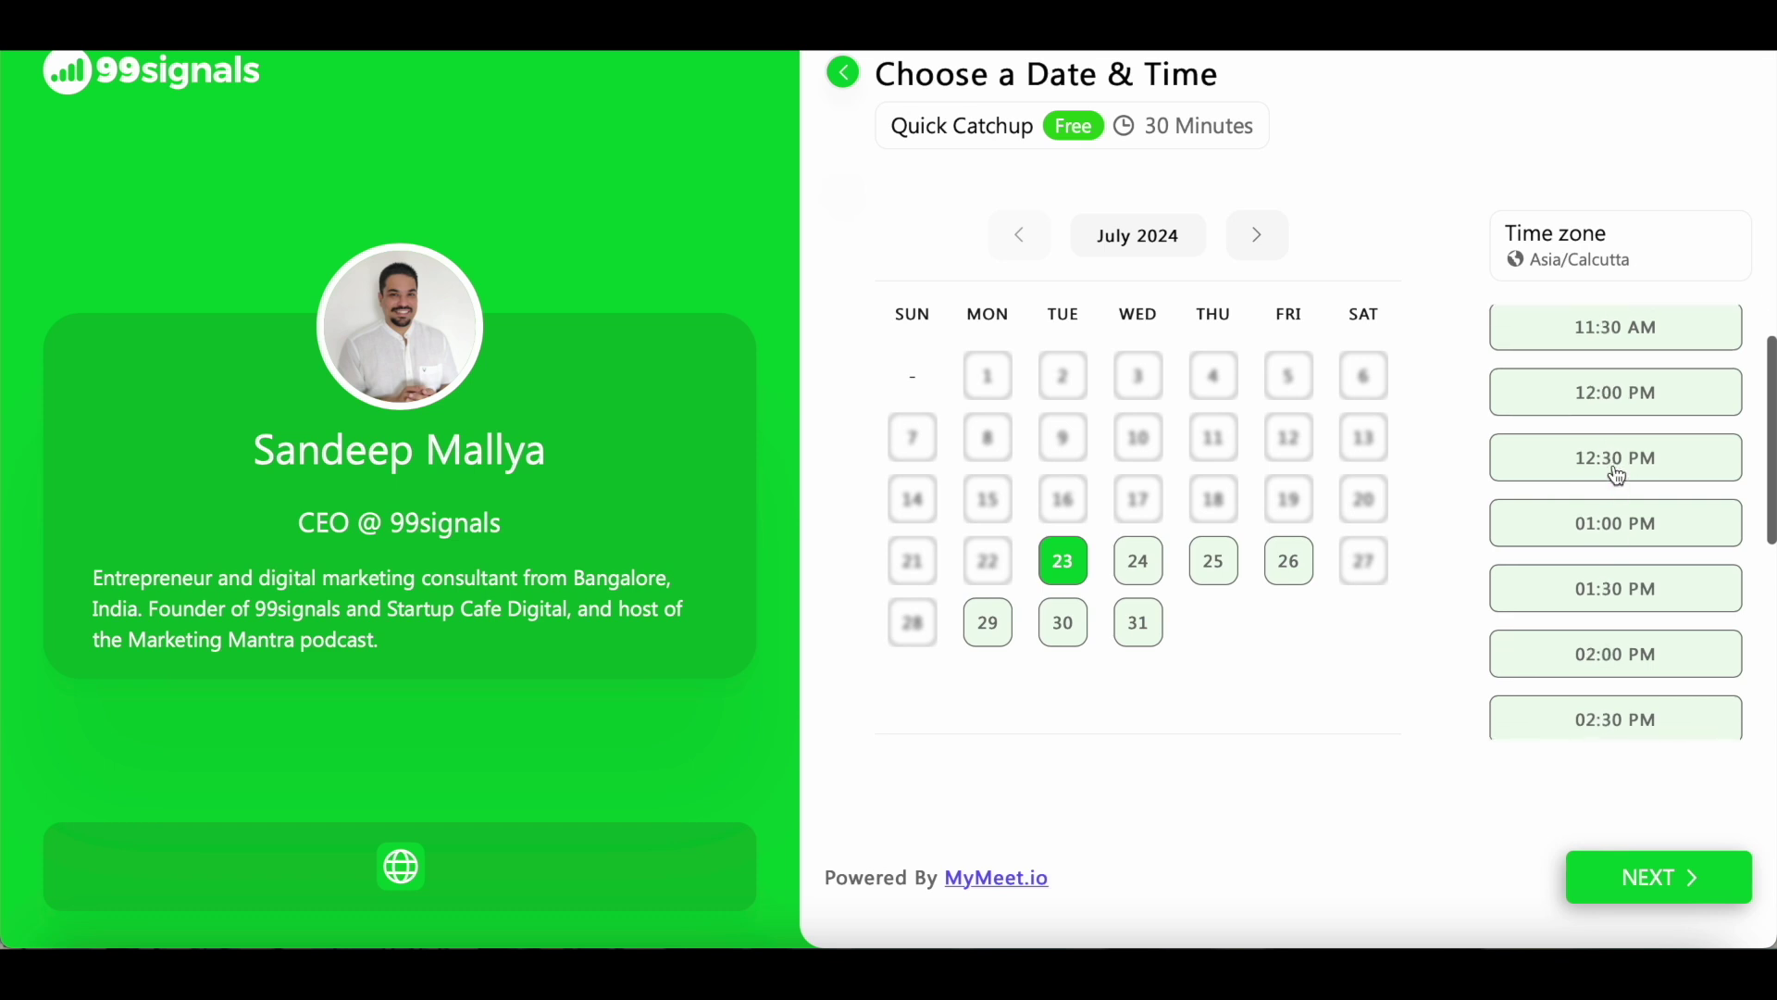
{"action": "scroll", "coordinate": [1612, 463], "scroll_direction": "down", "scroll_amount": 4}
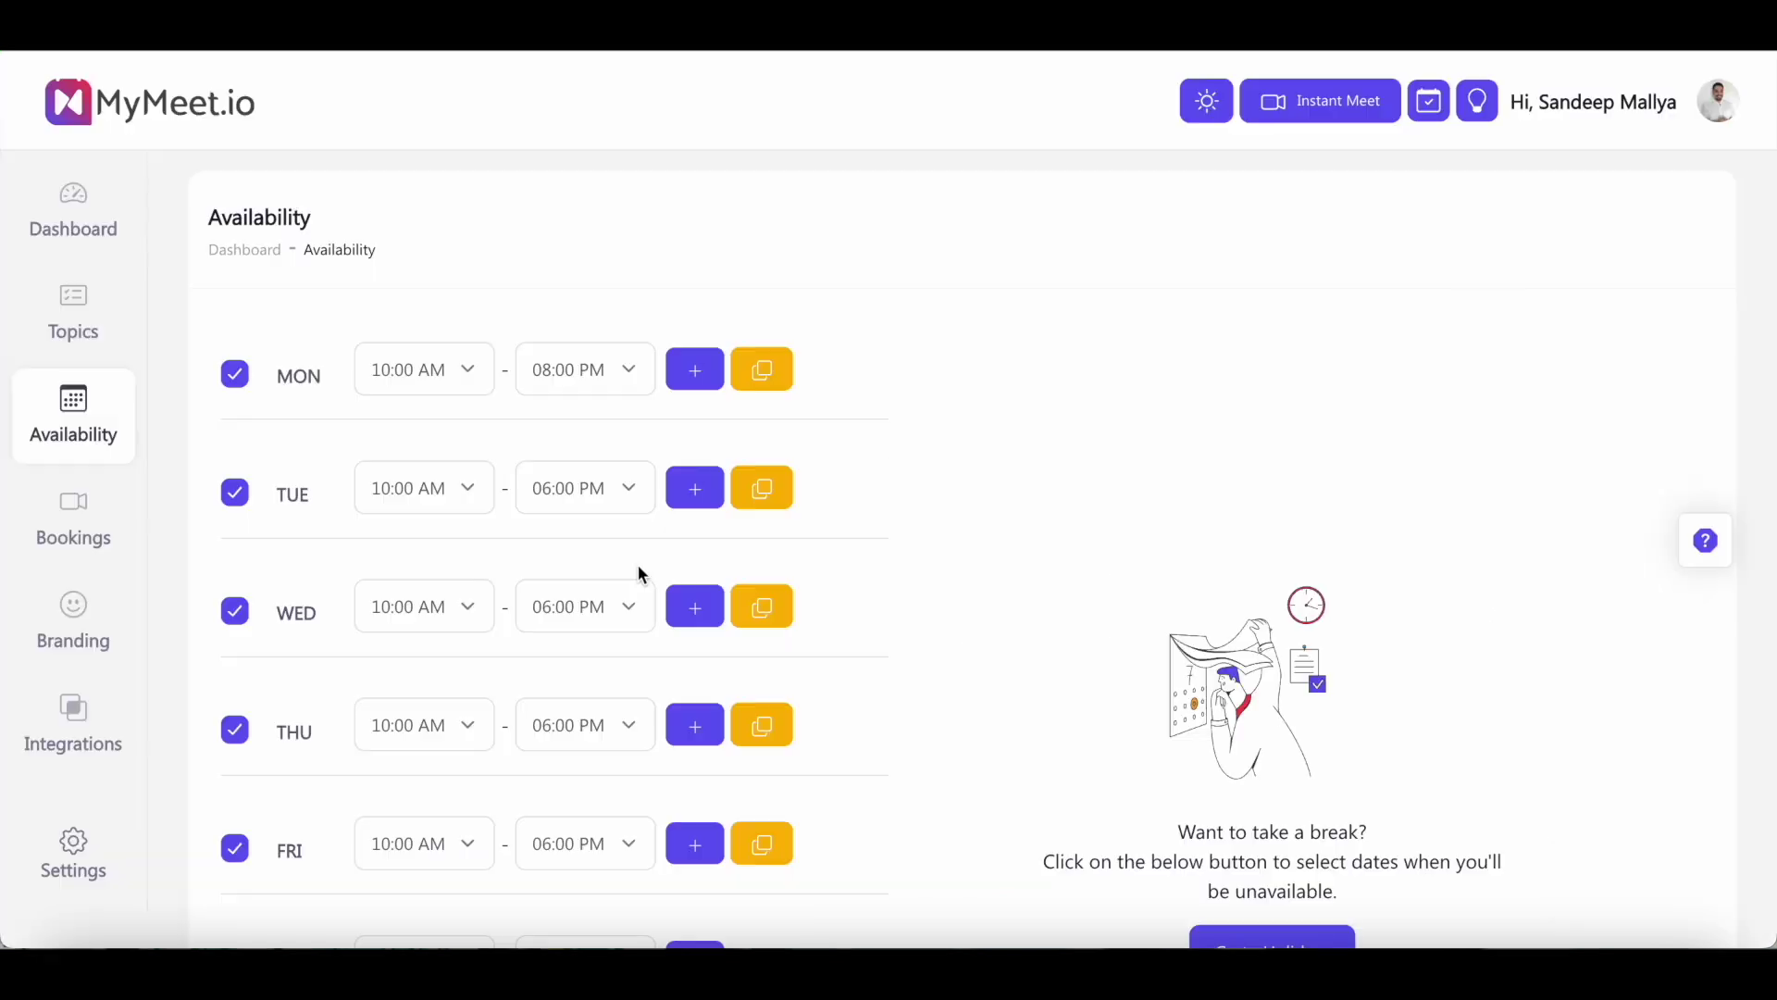
{"action": "scroll", "coordinate": [641, 574], "scroll_direction": "down", "scroll_amount": 3}
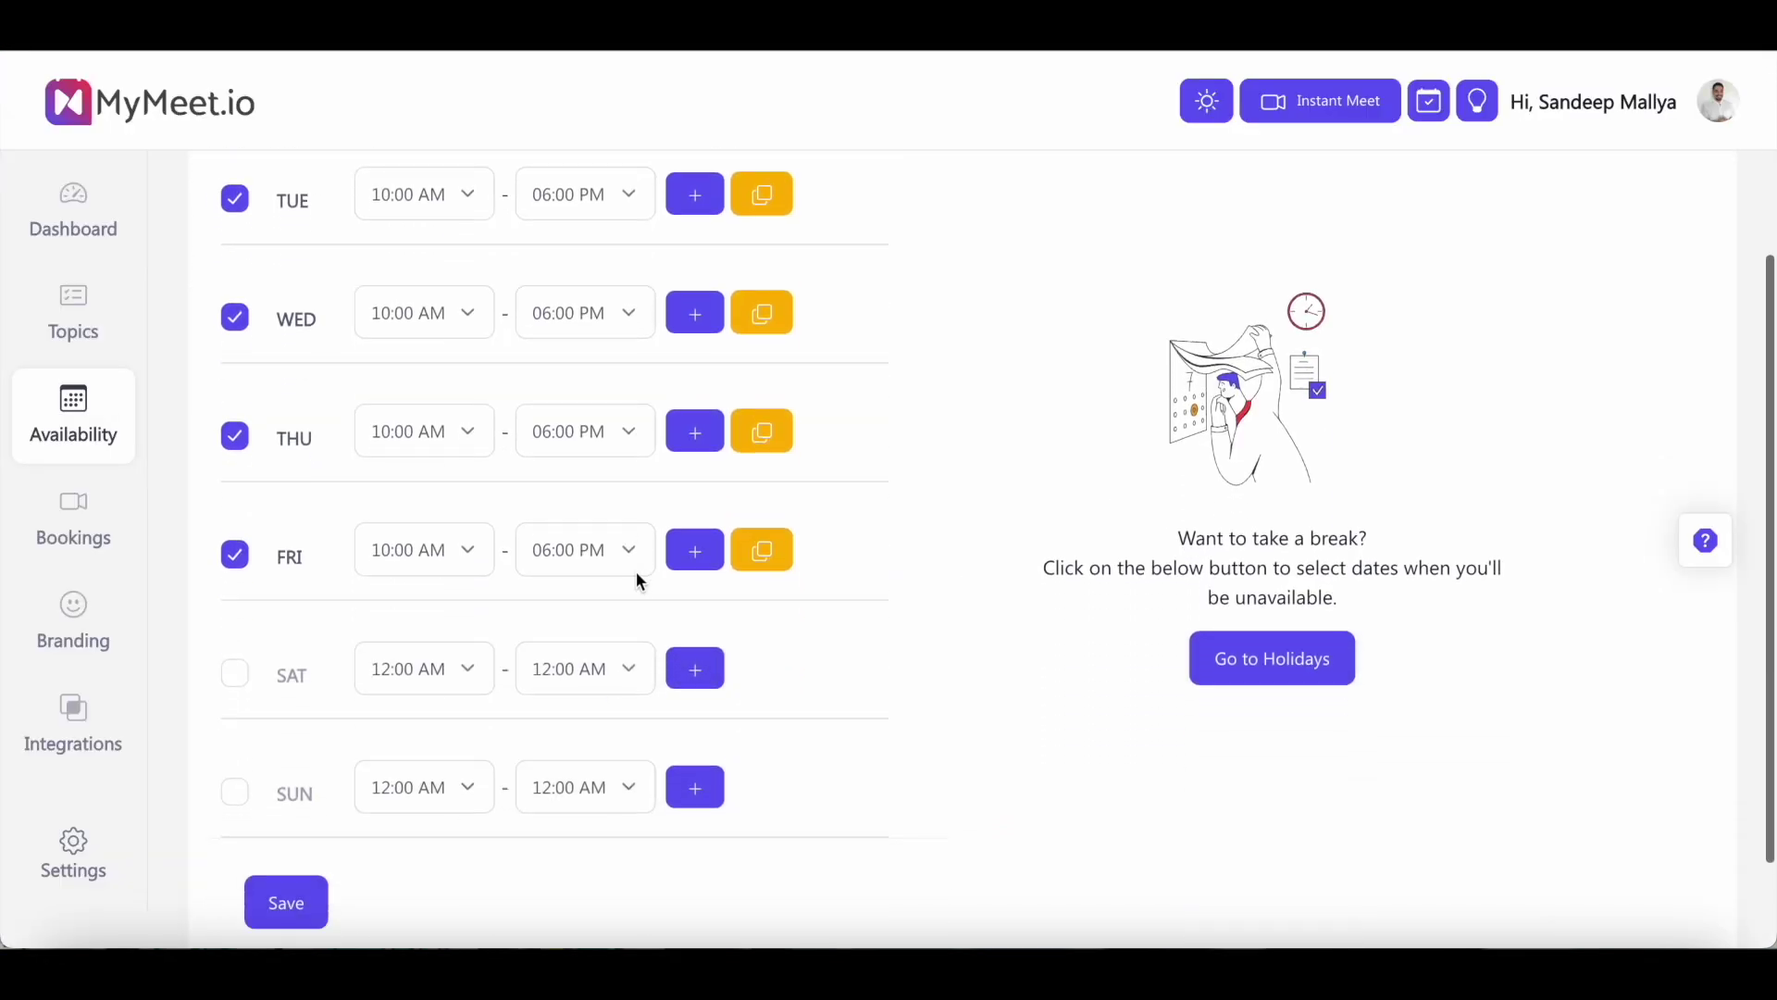
{"action": "left_click", "coordinate": [71, 318]}
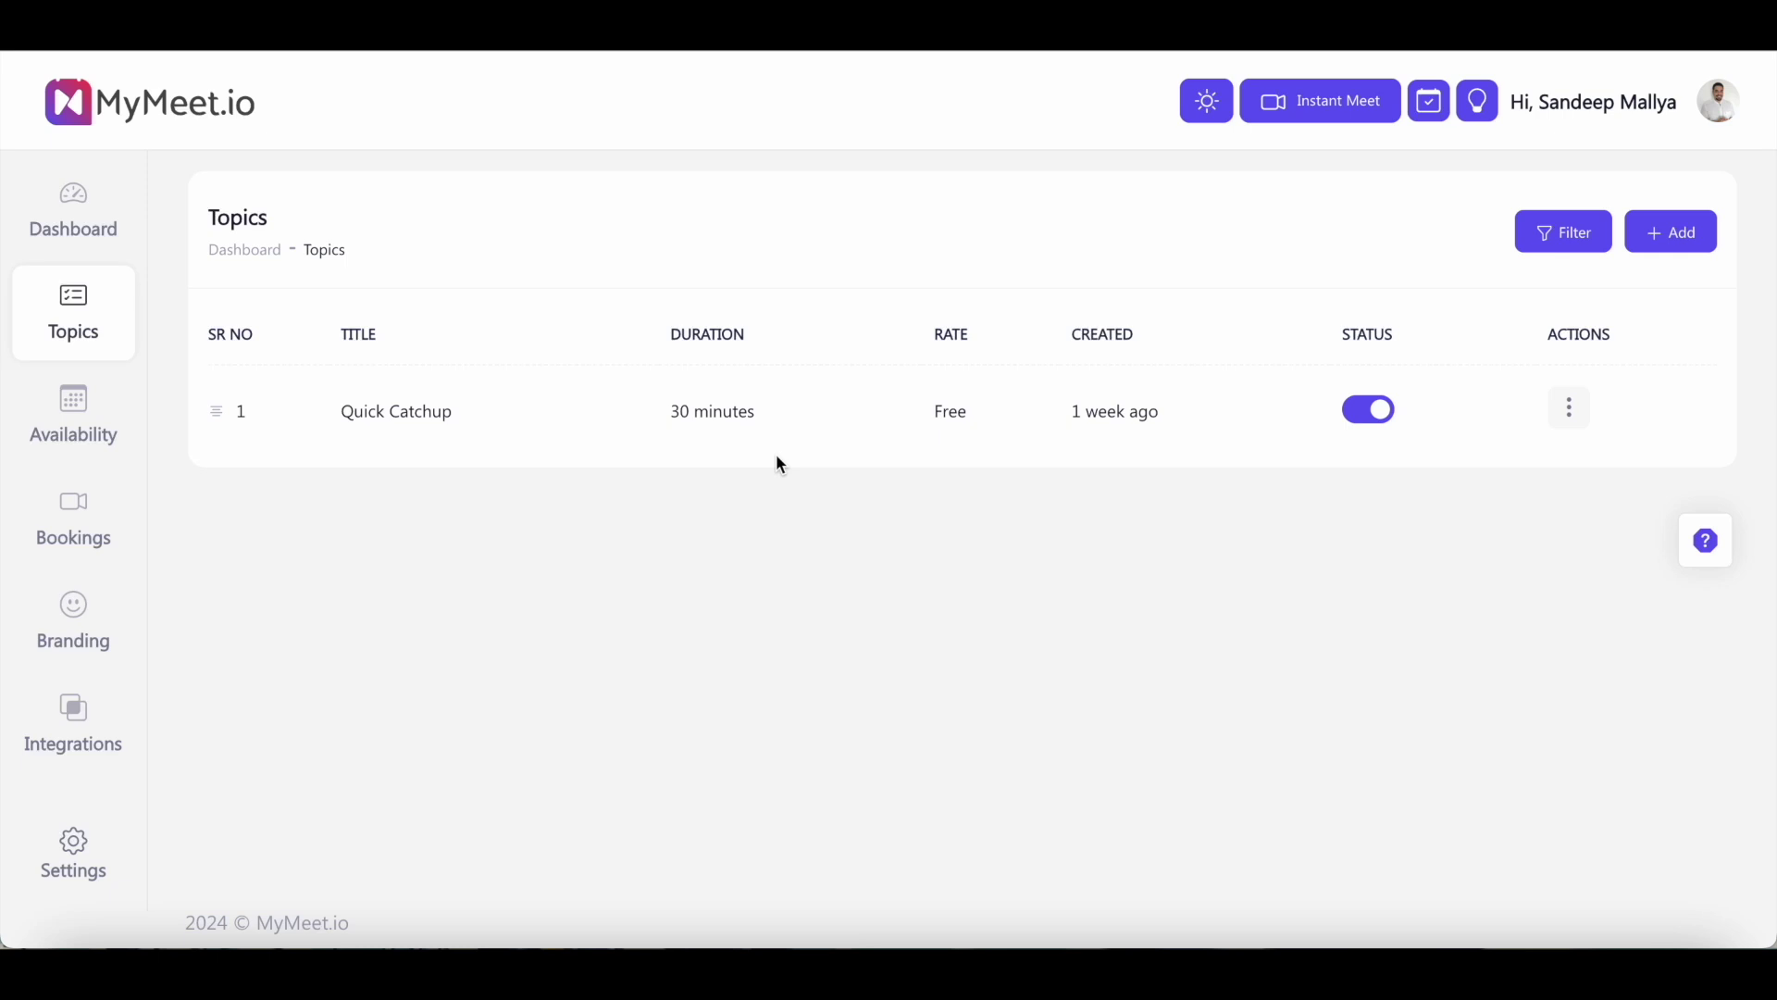
Step: View Quick Catchup's edit form (30 minutes, rate 0) and close it unchanged
{"action": "left_click", "coordinate": [1569, 408]}
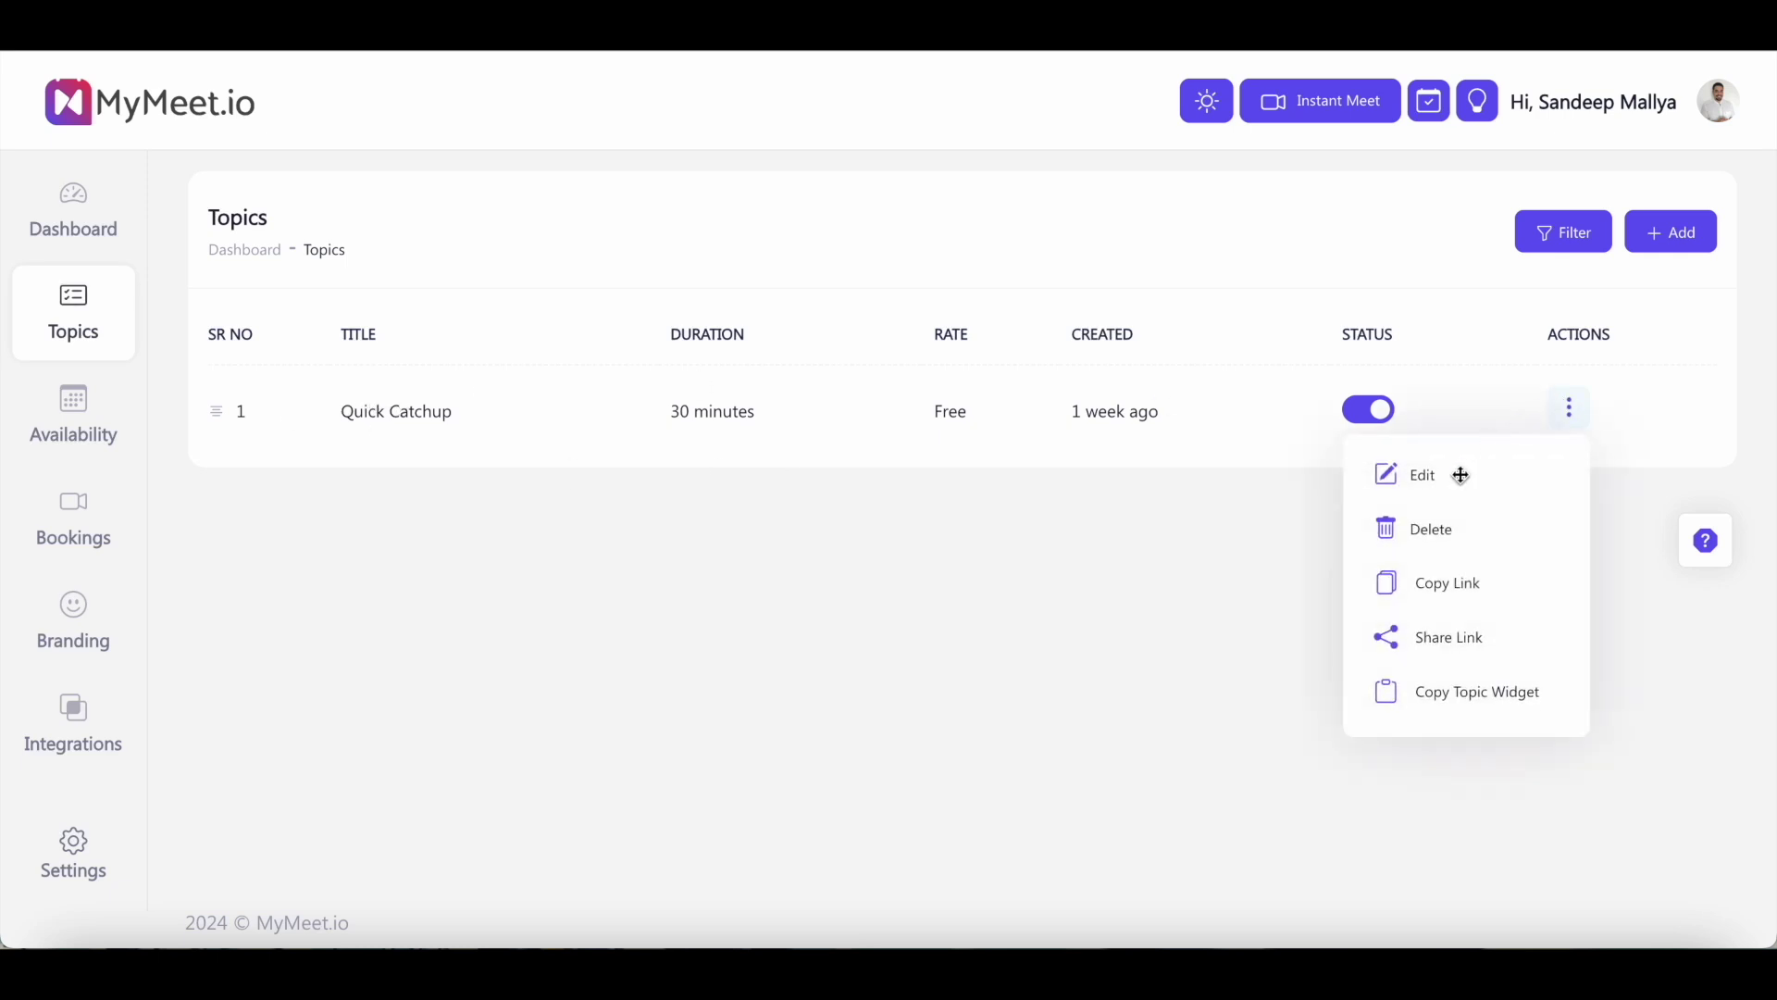
{"action": "left_click", "coordinate": [1416, 482]}
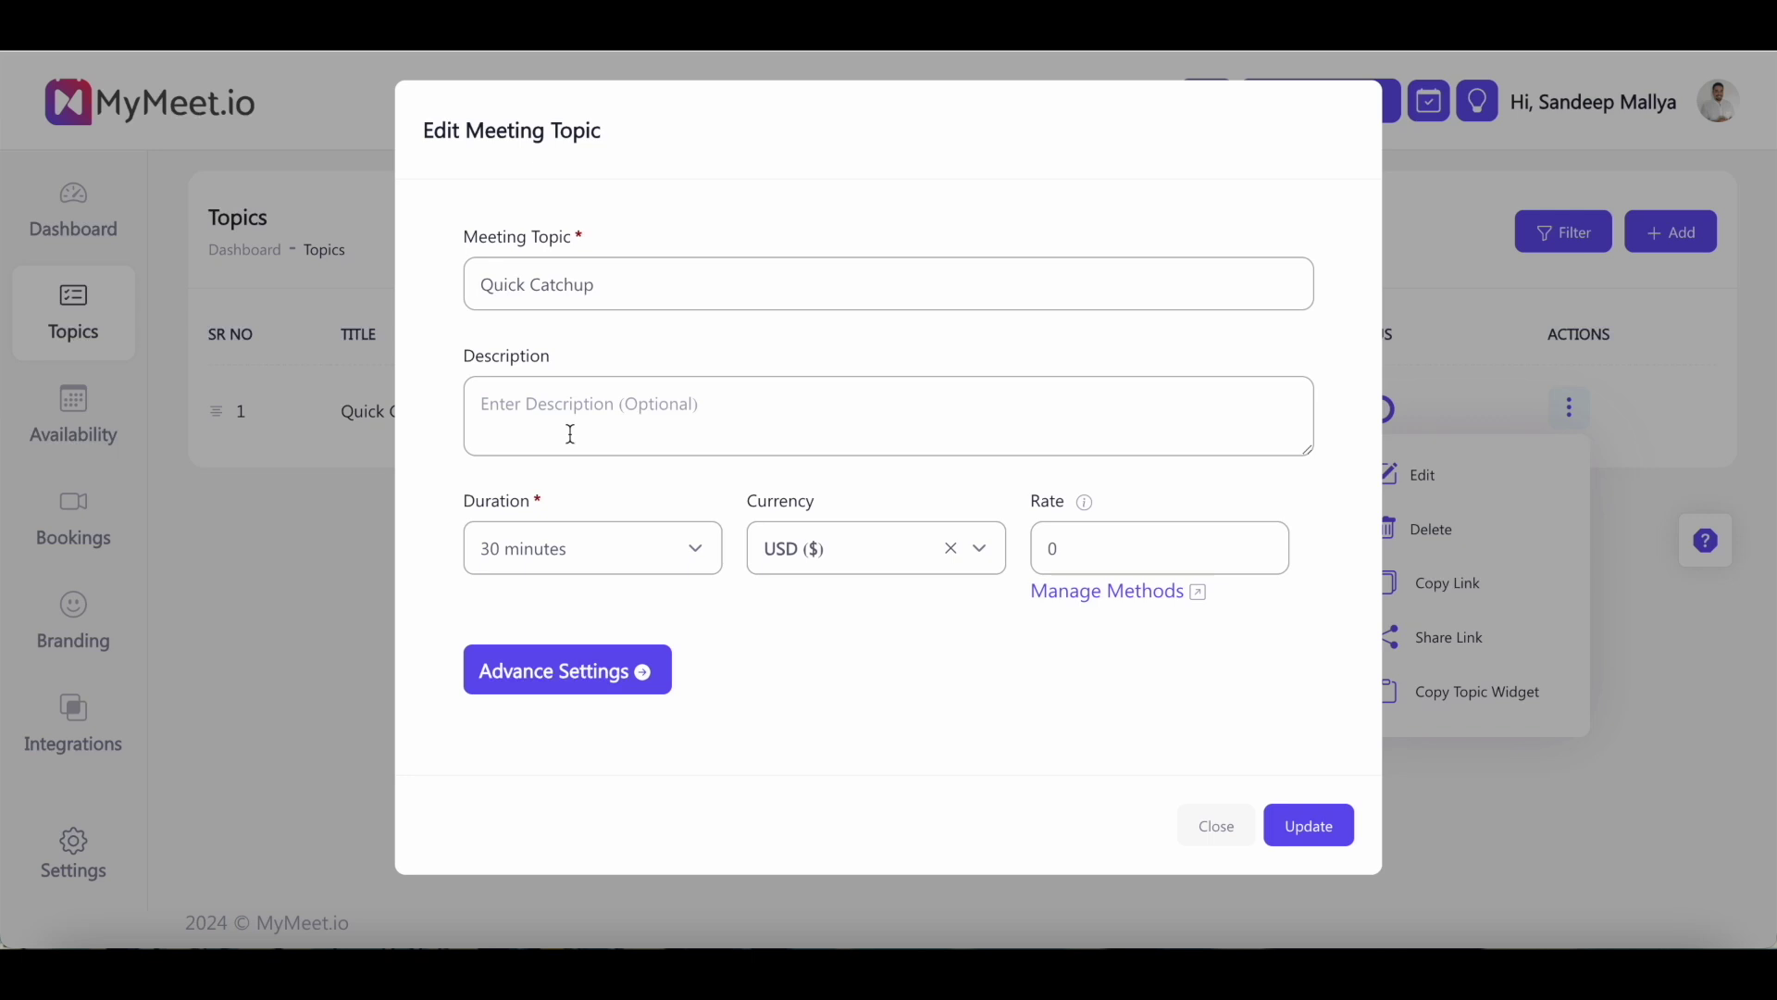
{"action": "left_click", "coordinate": [1216, 826]}
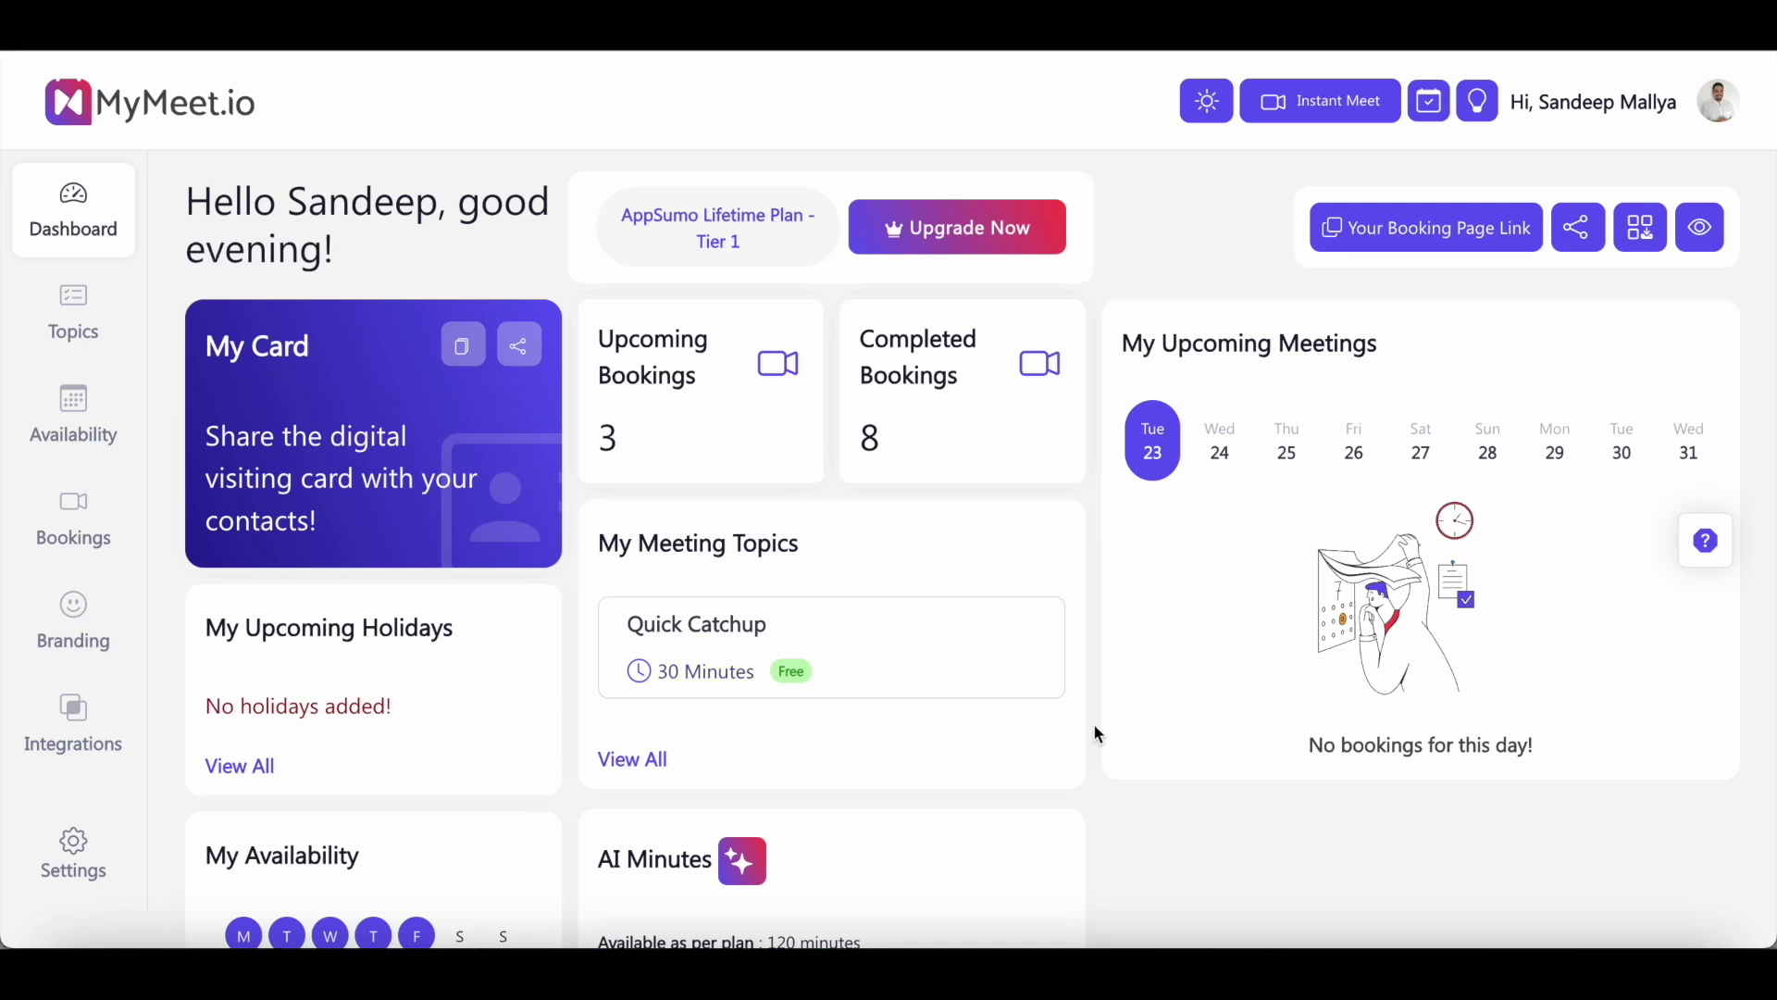
Step: Check upcoming bookings, try joining the first one, then view completed bookings
{"action": "left_click", "coordinate": [669, 406]}
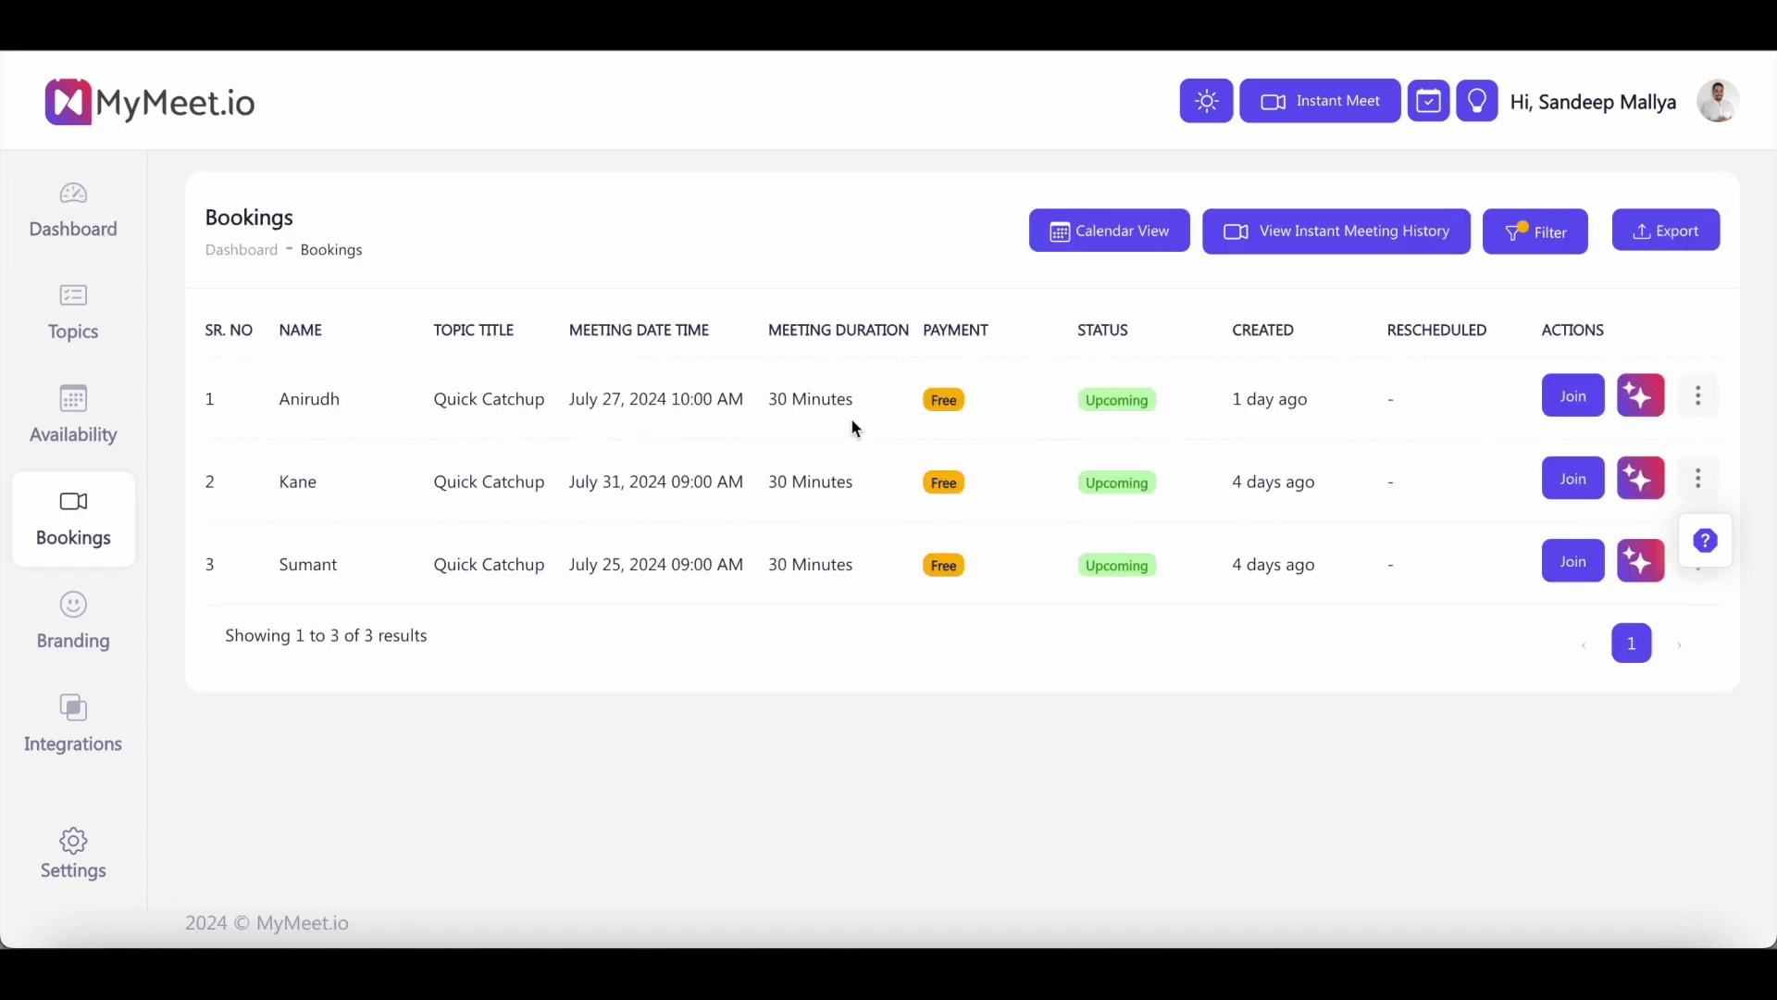
{"action": "left_click", "coordinate": [1573, 396]}
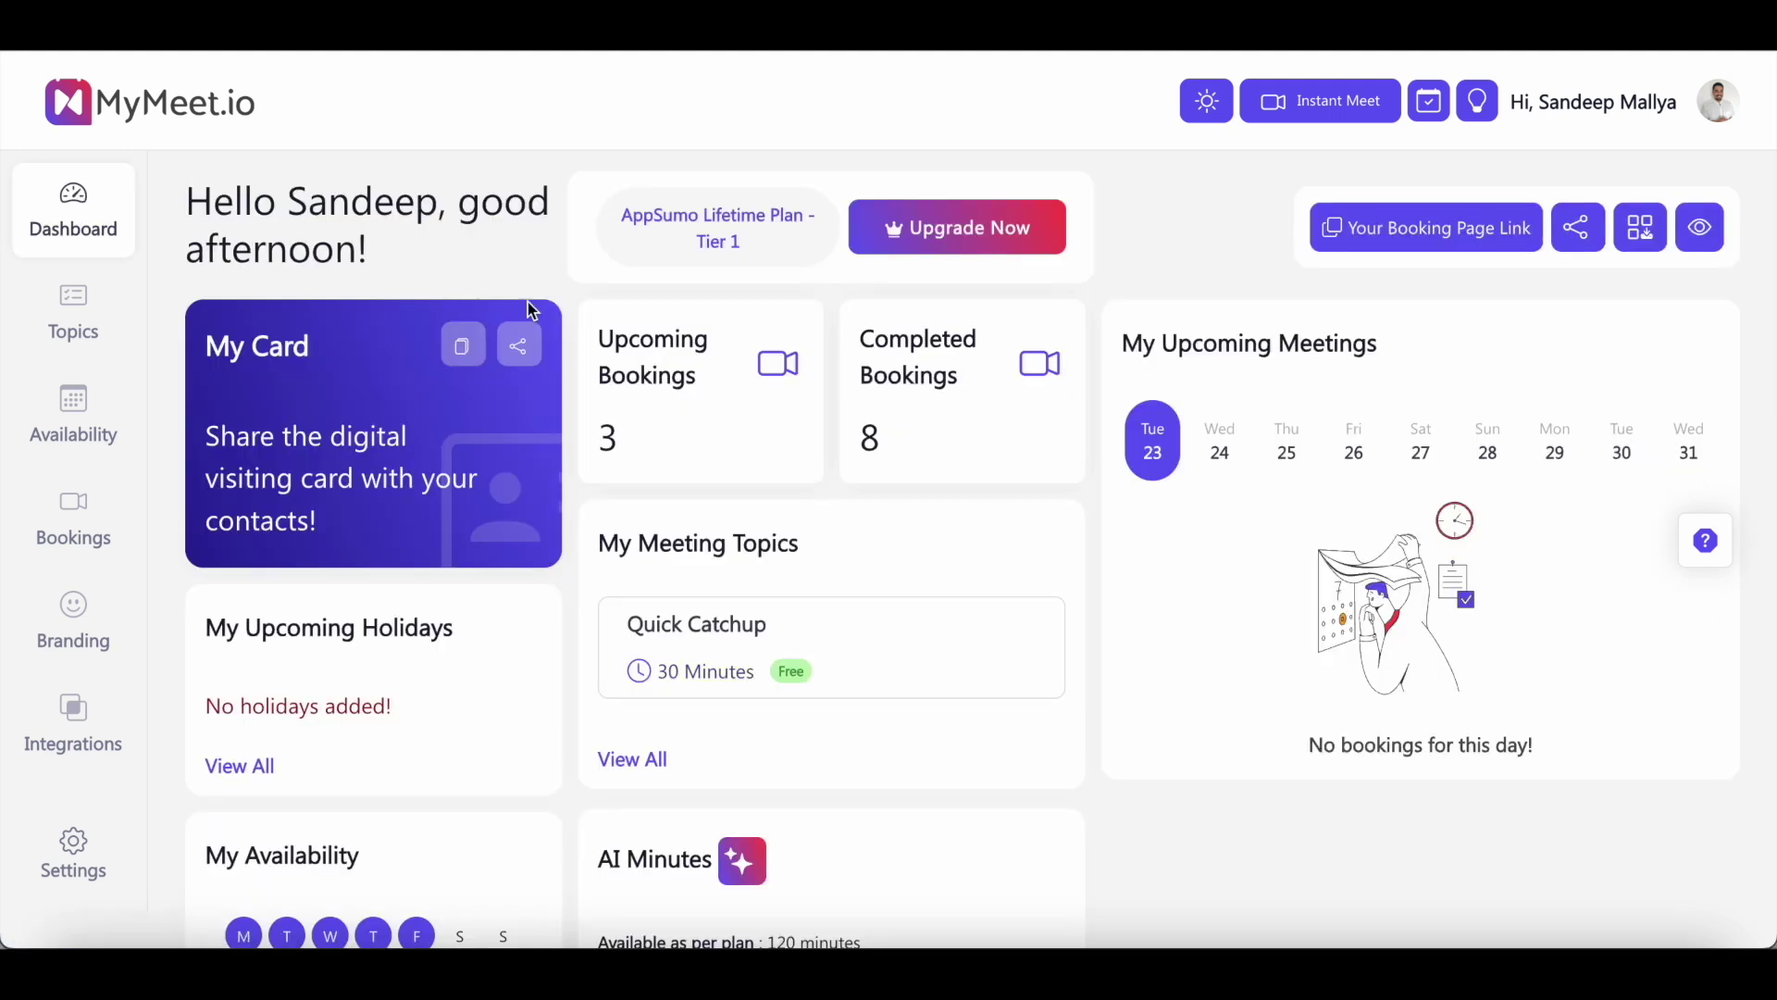
{"action": "left_click", "coordinate": [920, 397]}
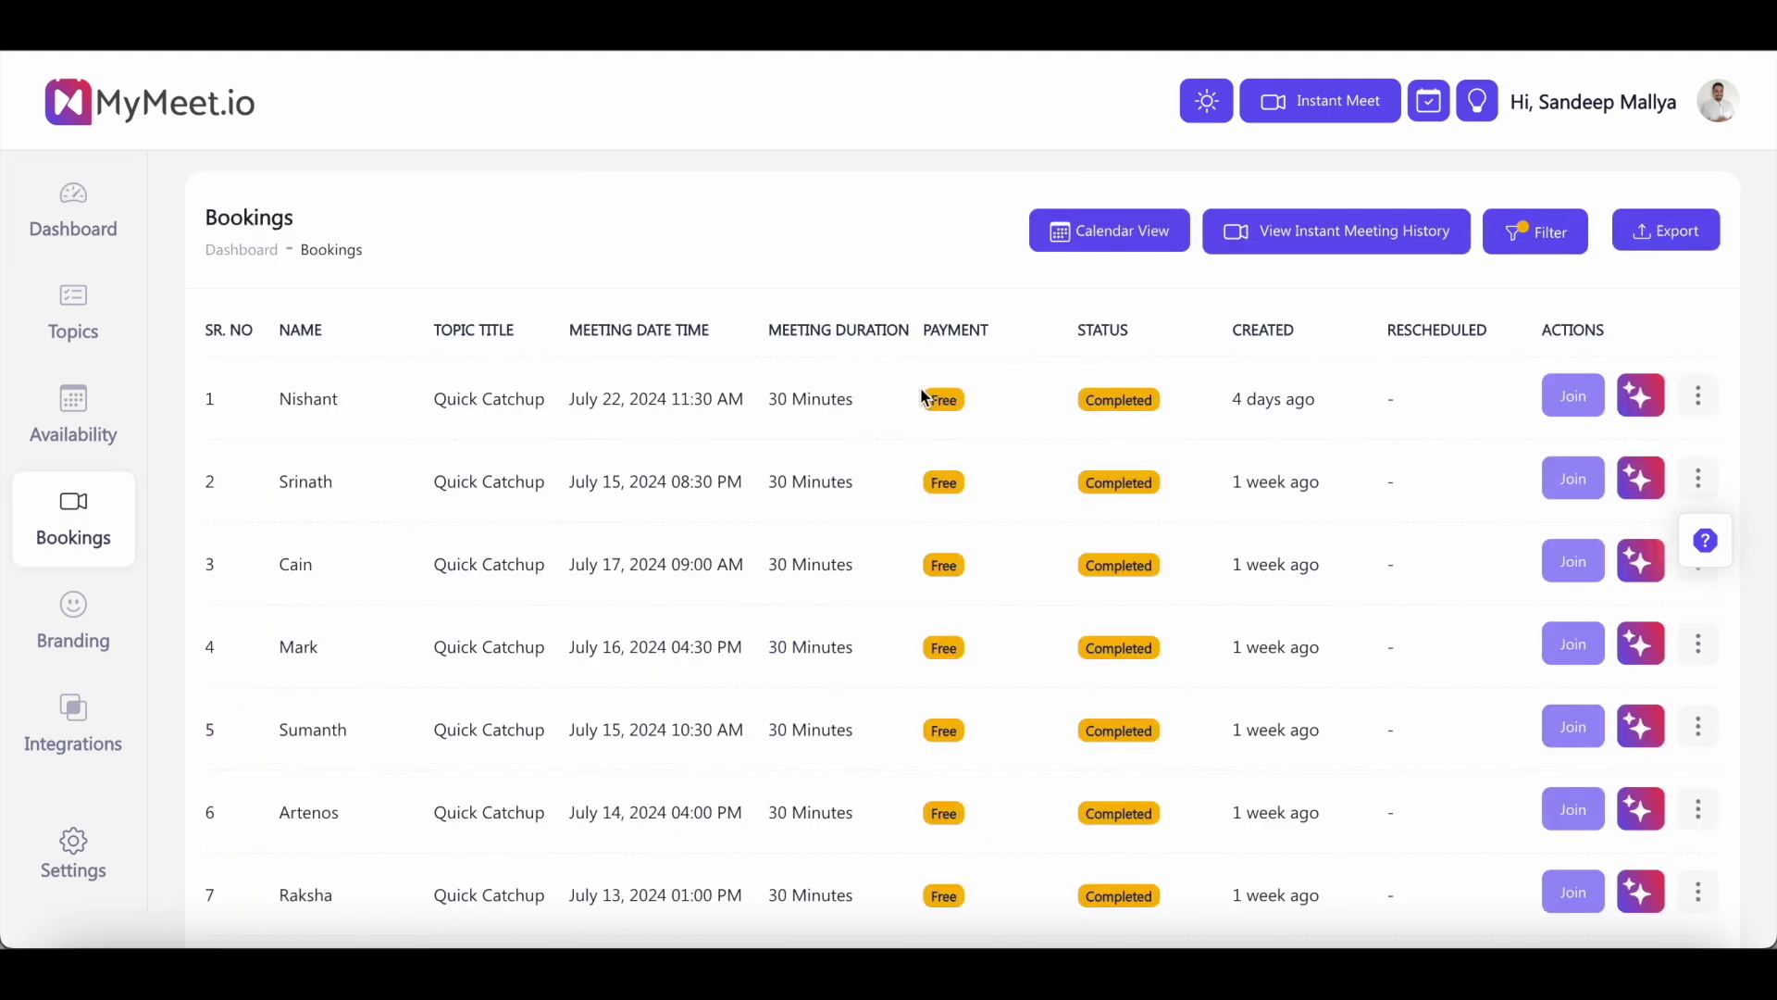
{"action": "left_click", "coordinate": [1367, 253]}
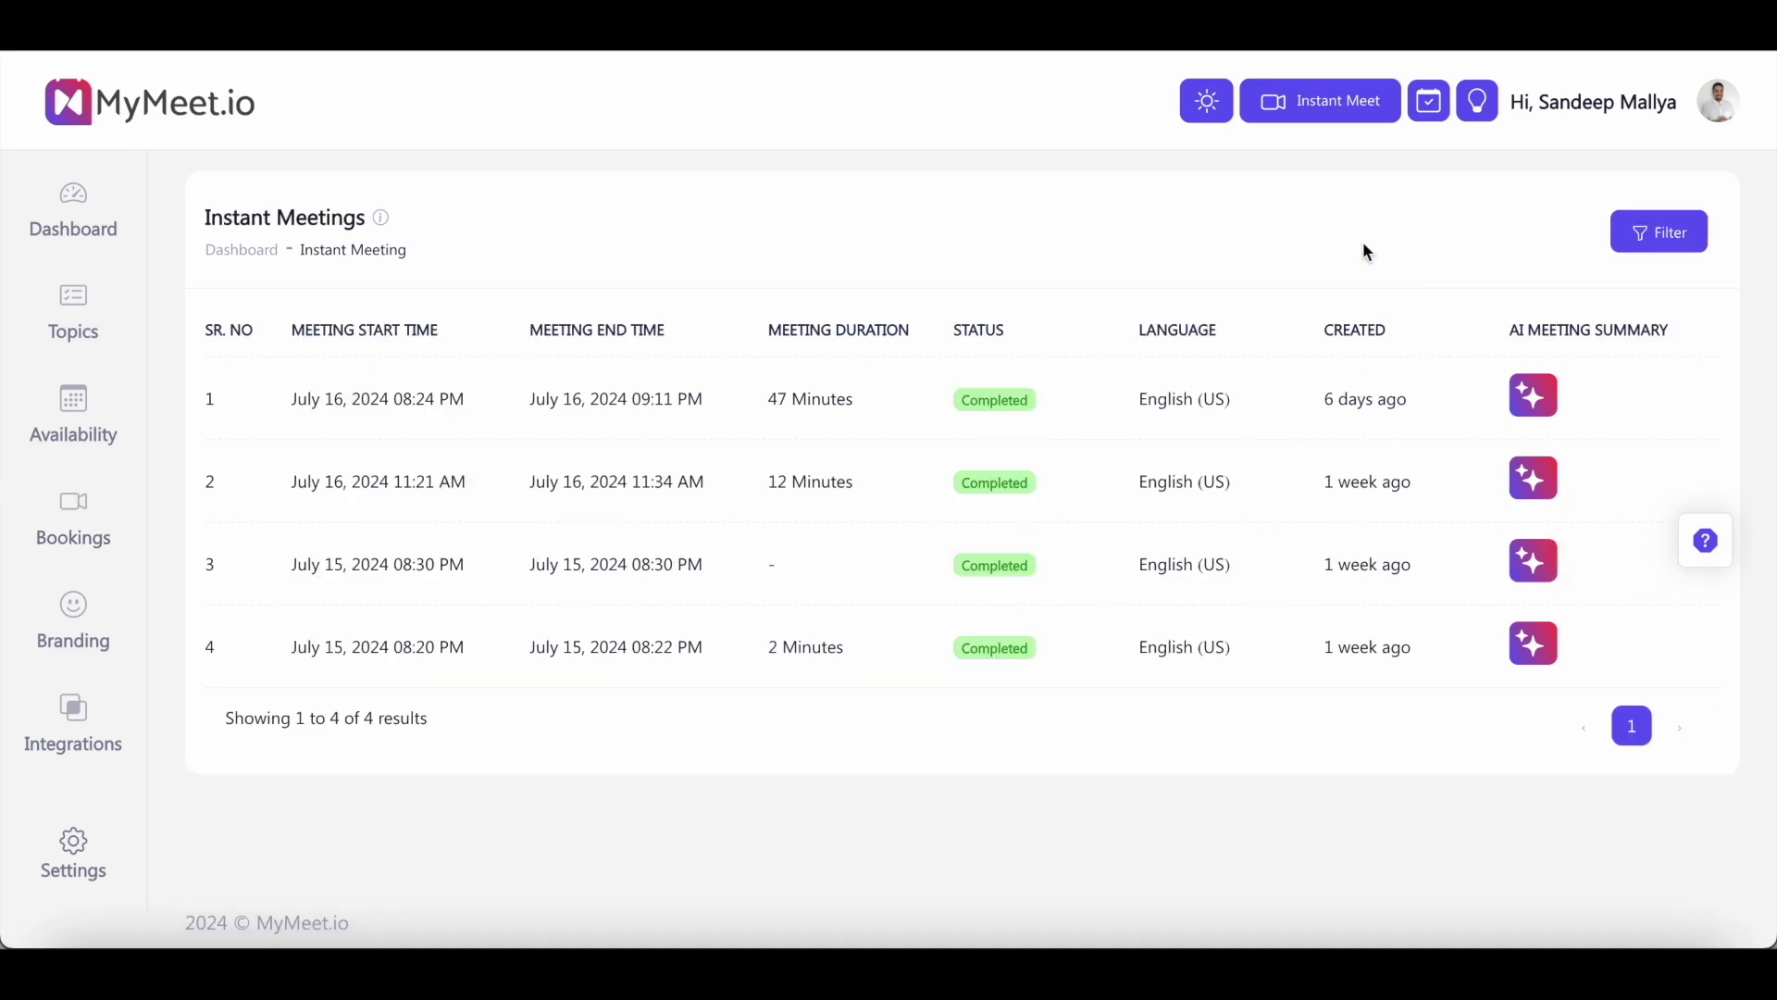
Step: Open the 47-minute July 16 meeting's AI summary and view Bullet Points, Action Points, Metrics
{"action": "left_click", "coordinate": [1533, 401]}
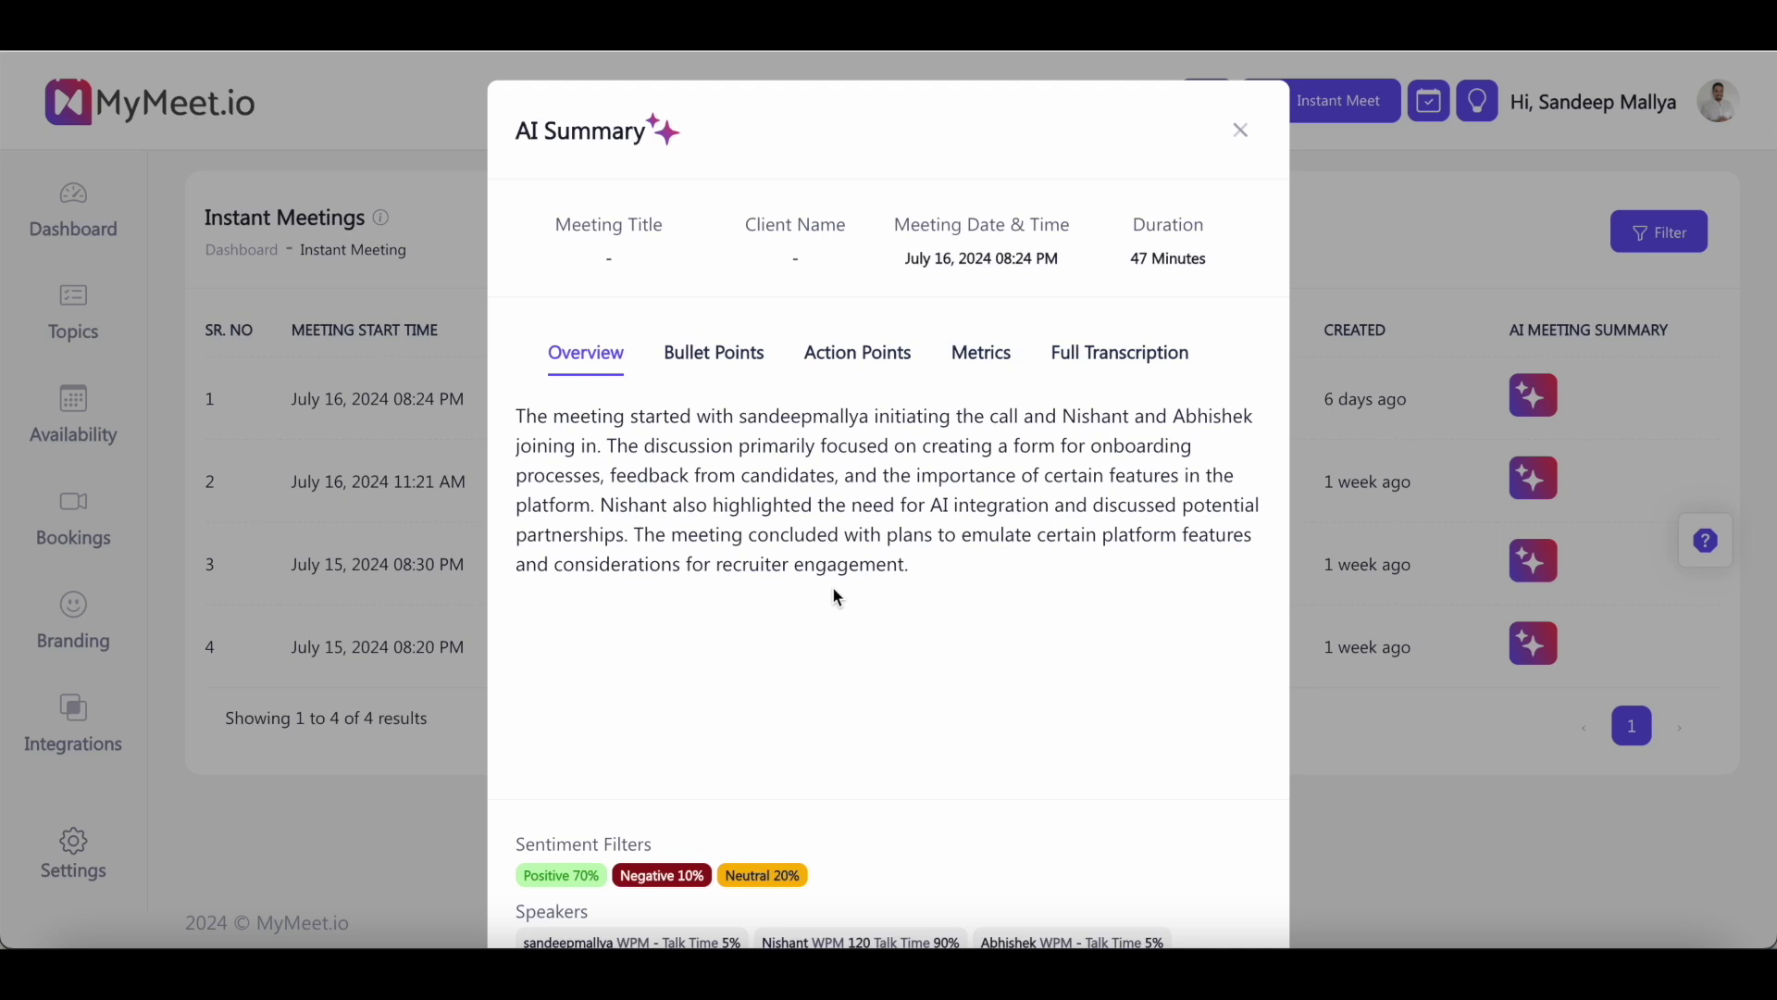
{"action": "left_click", "coordinate": [715, 355]}
{"action": "left_click", "coordinate": [850, 380]}
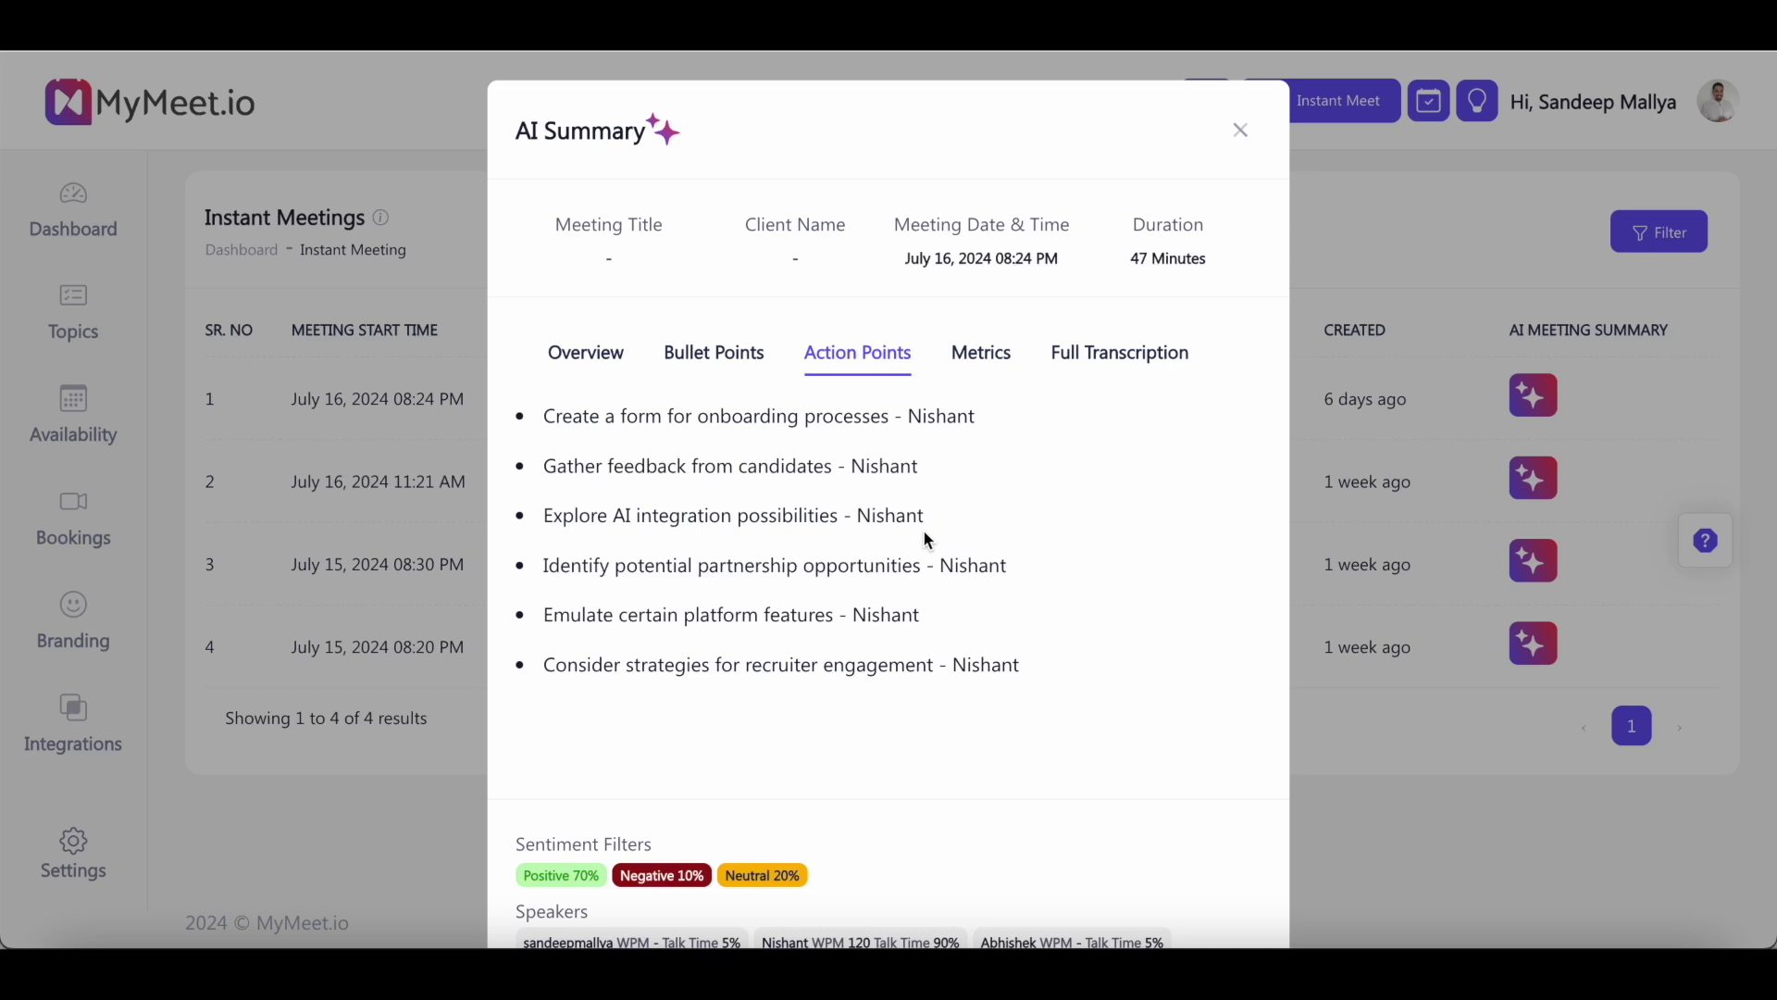
{"action": "left_click", "coordinate": [981, 356]}
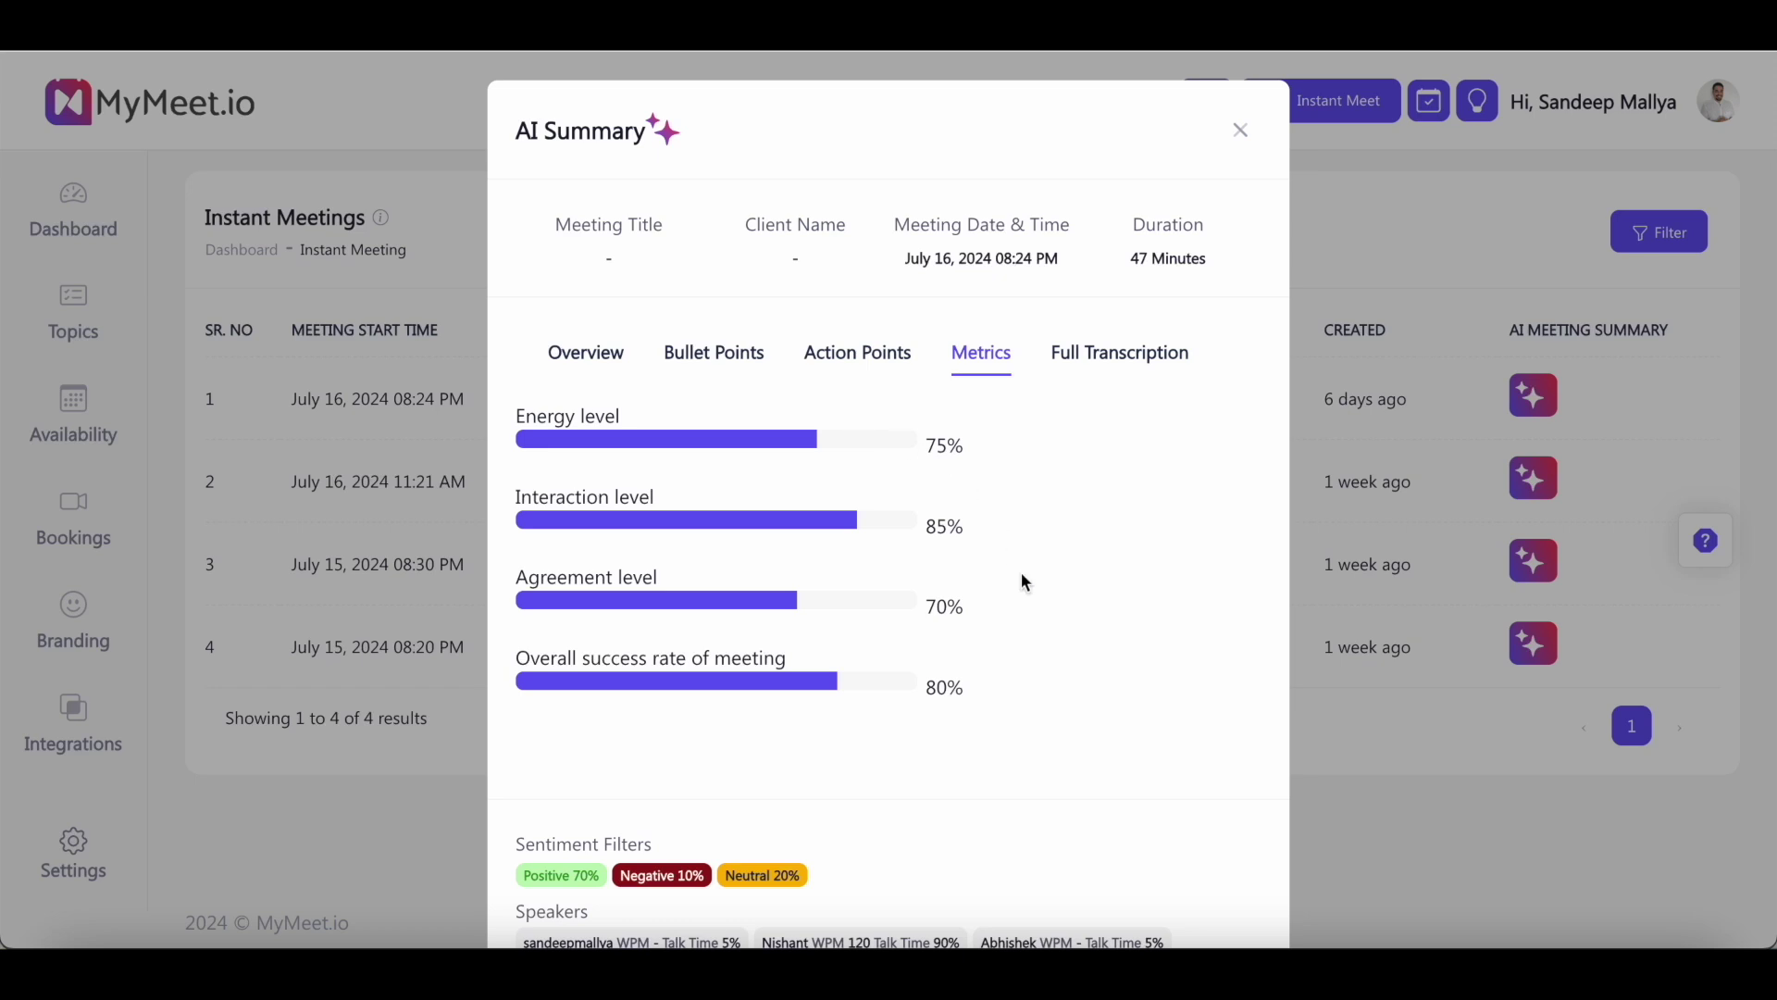
Step: Read through the meeting's full transcript
{"action": "left_click", "coordinate": [1100, 373]}
{"action": "scroll", "coordinate": [1000, 607], "scroll_direction": "down", "scroll_amount": 15}
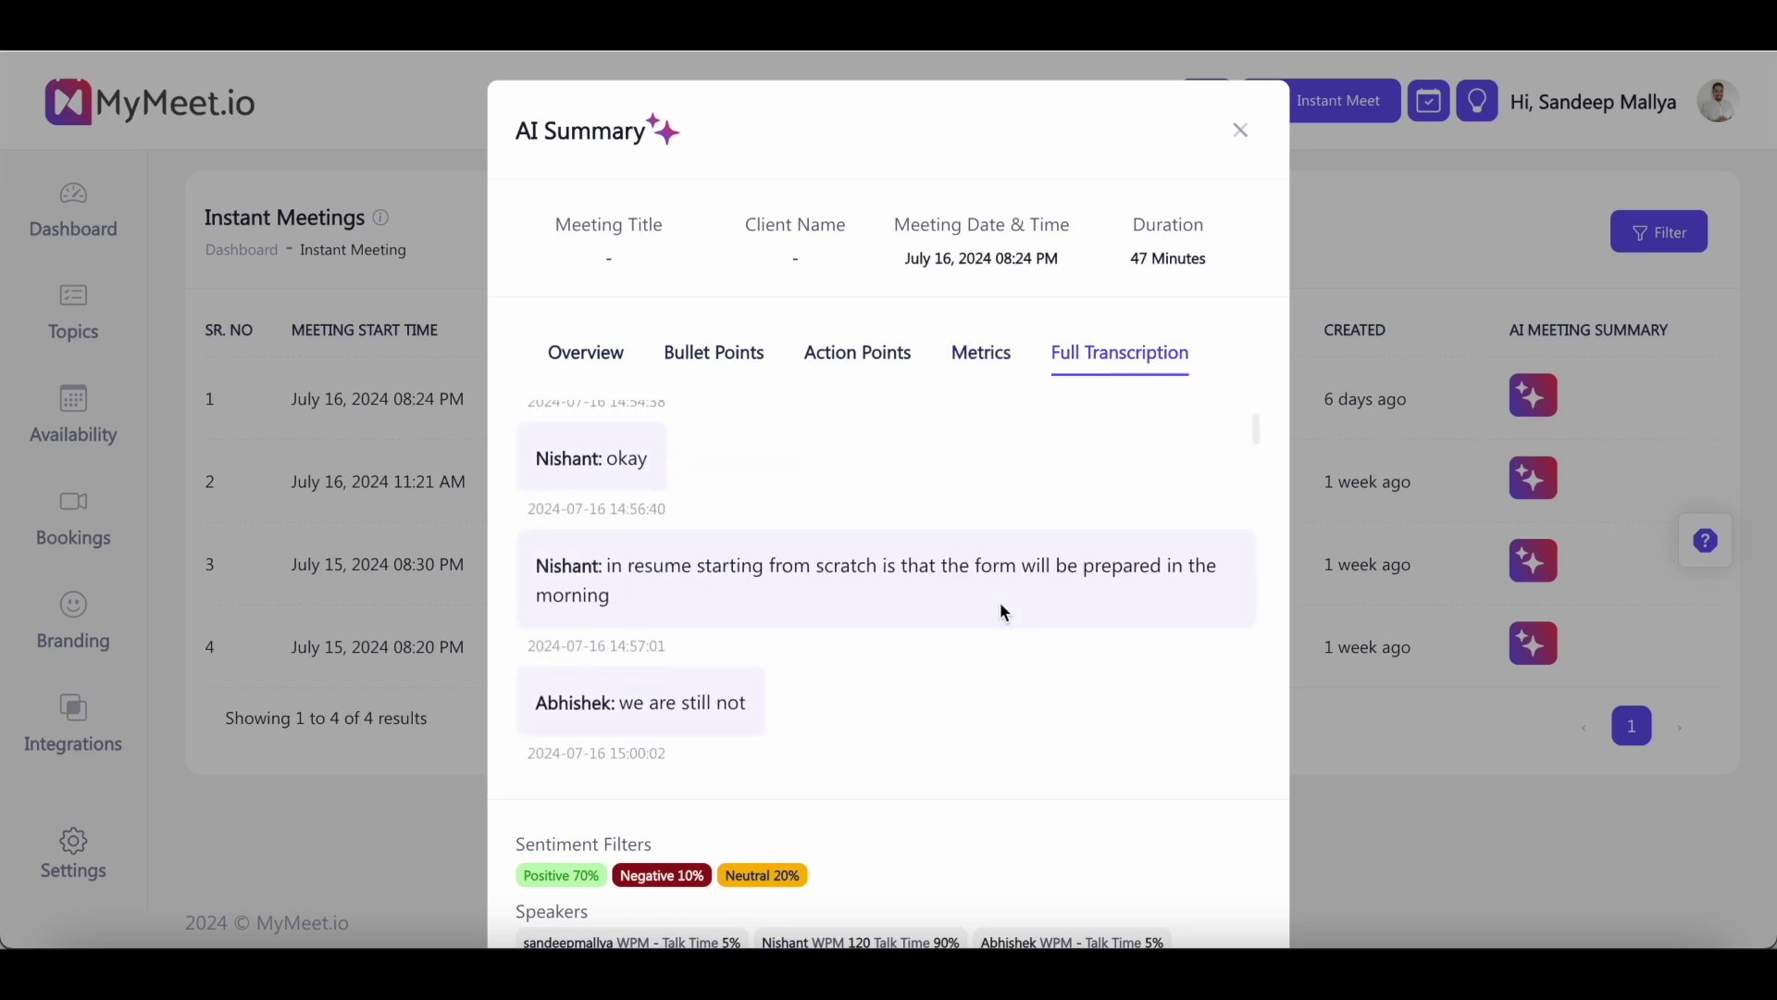
{"action": "scroll", "coordinate": [1005, 613], "scroll_direction": "down", "scroll_amount": 6}
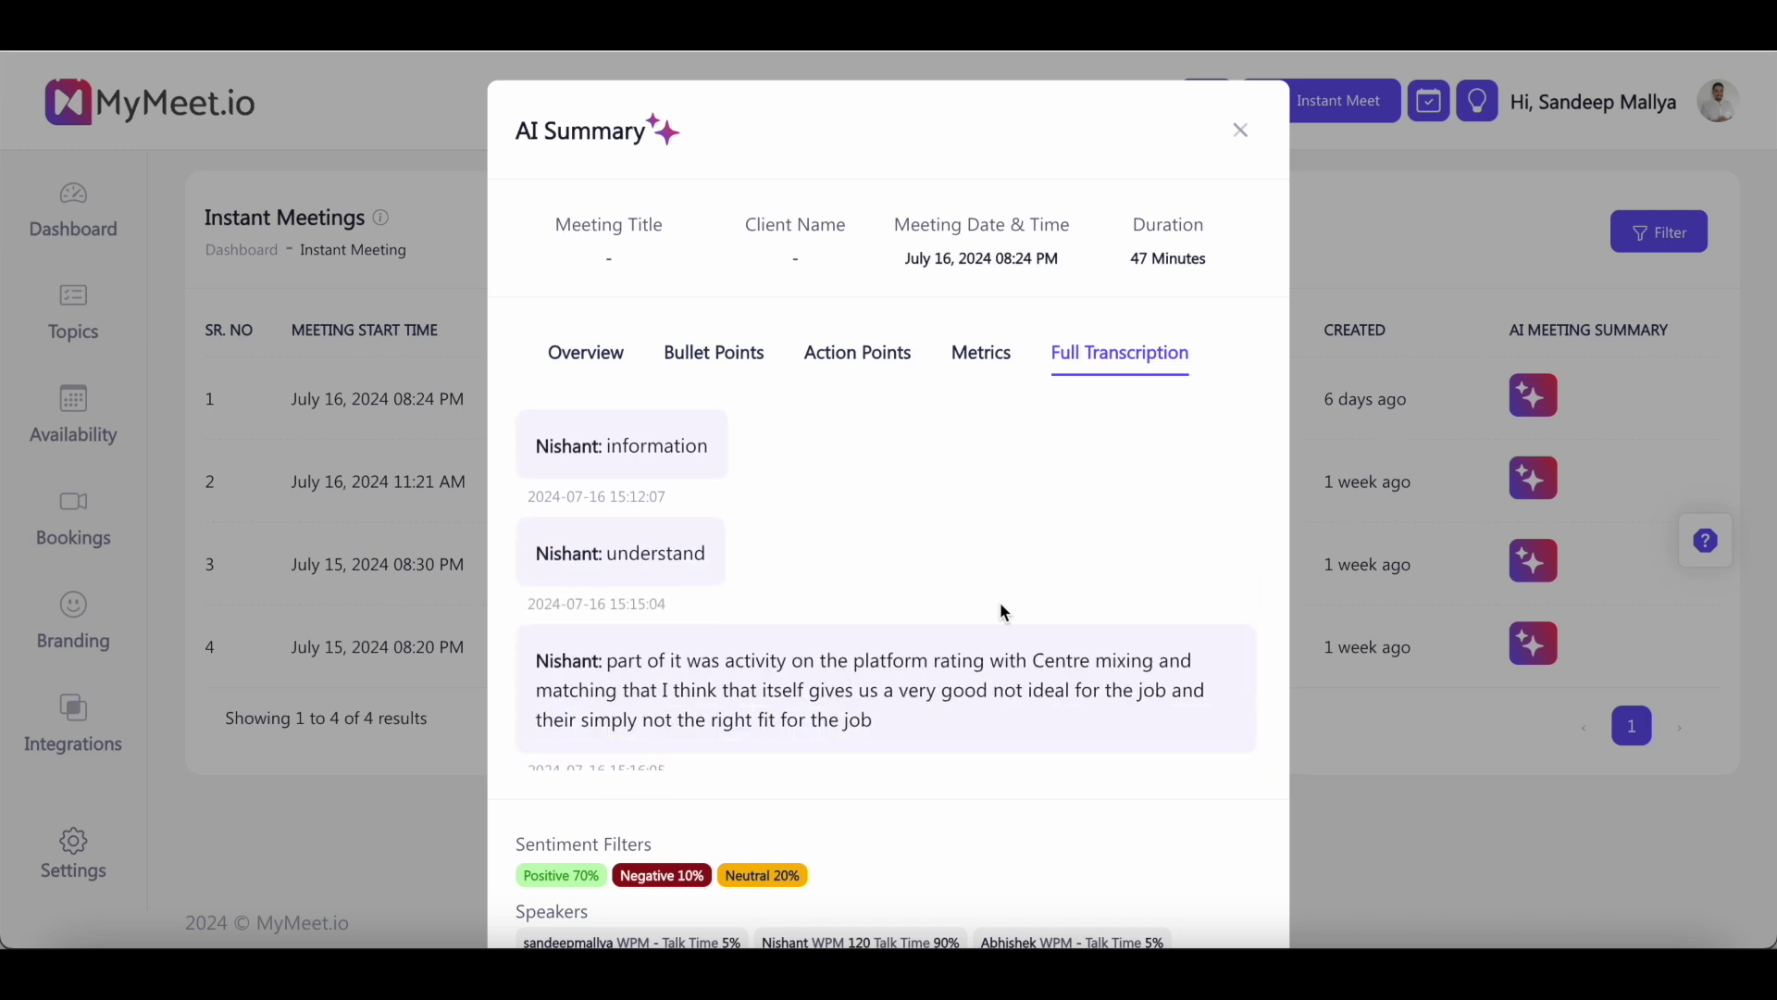
{"action": "scroll", "coordinate": [1002, 609], "scroll_direction": "down", "scroll_amount": 5}
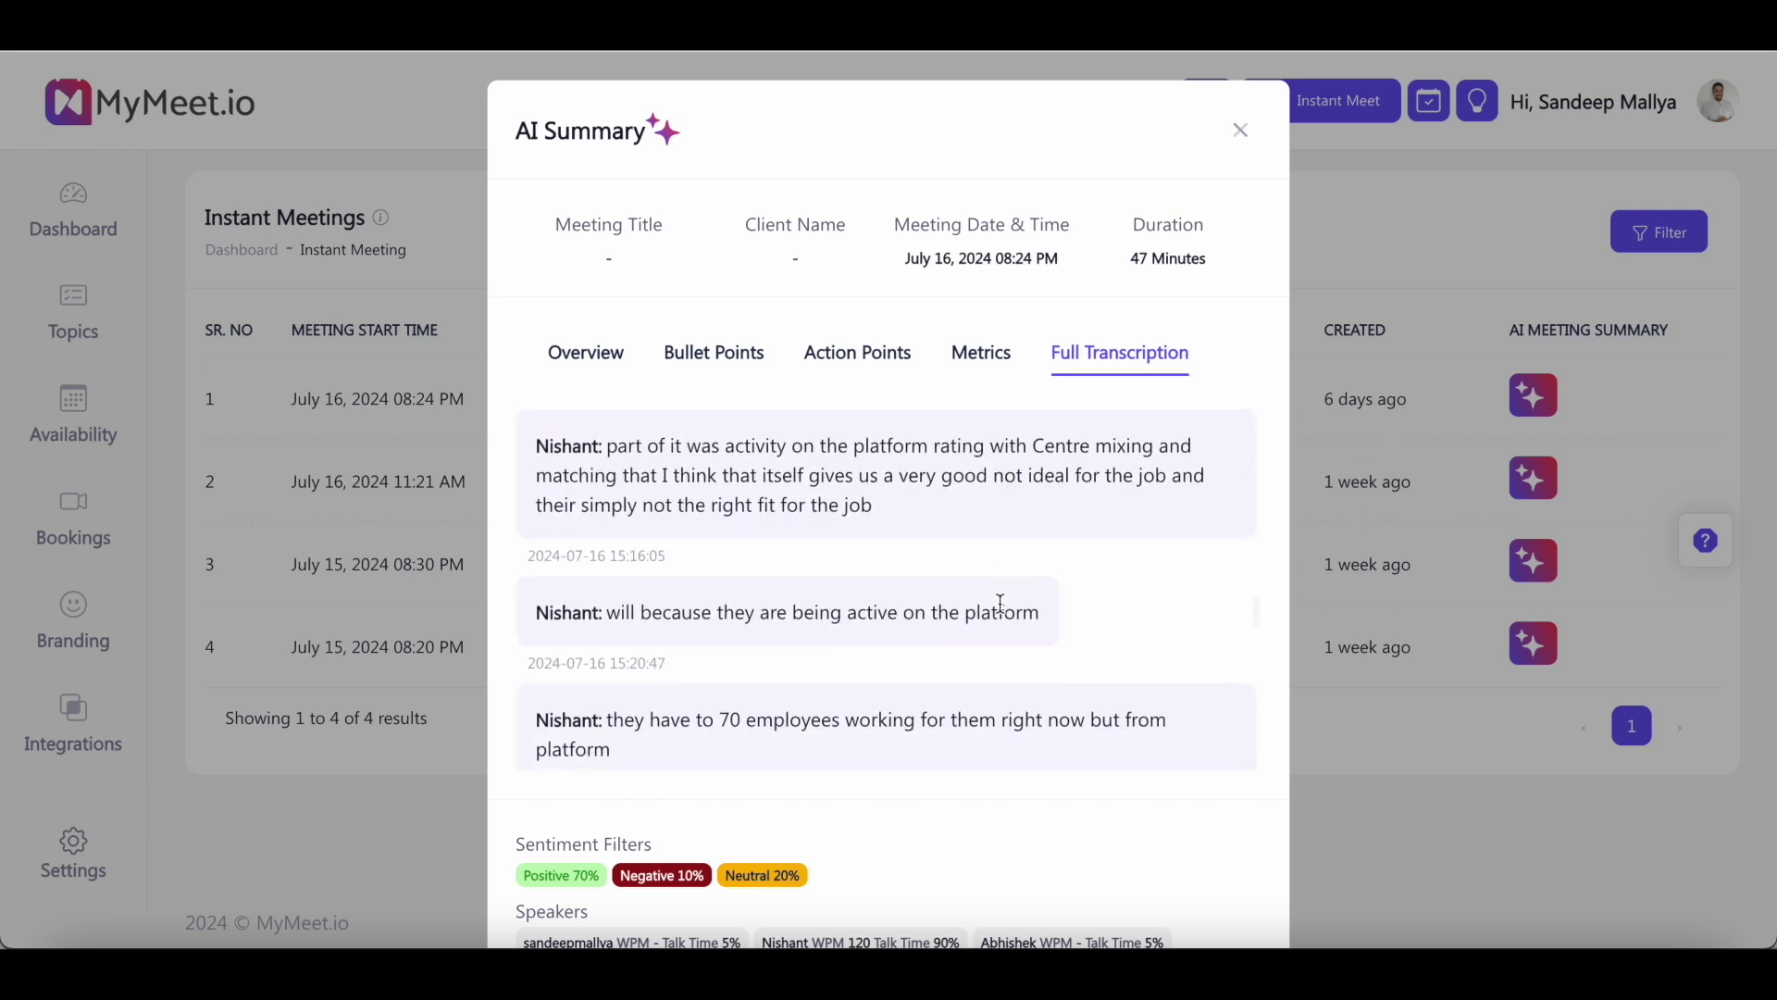
{"action": "scroll", "coordinate": [1001, 603], "scroll_direction": "down", "scroll_amount": 10}
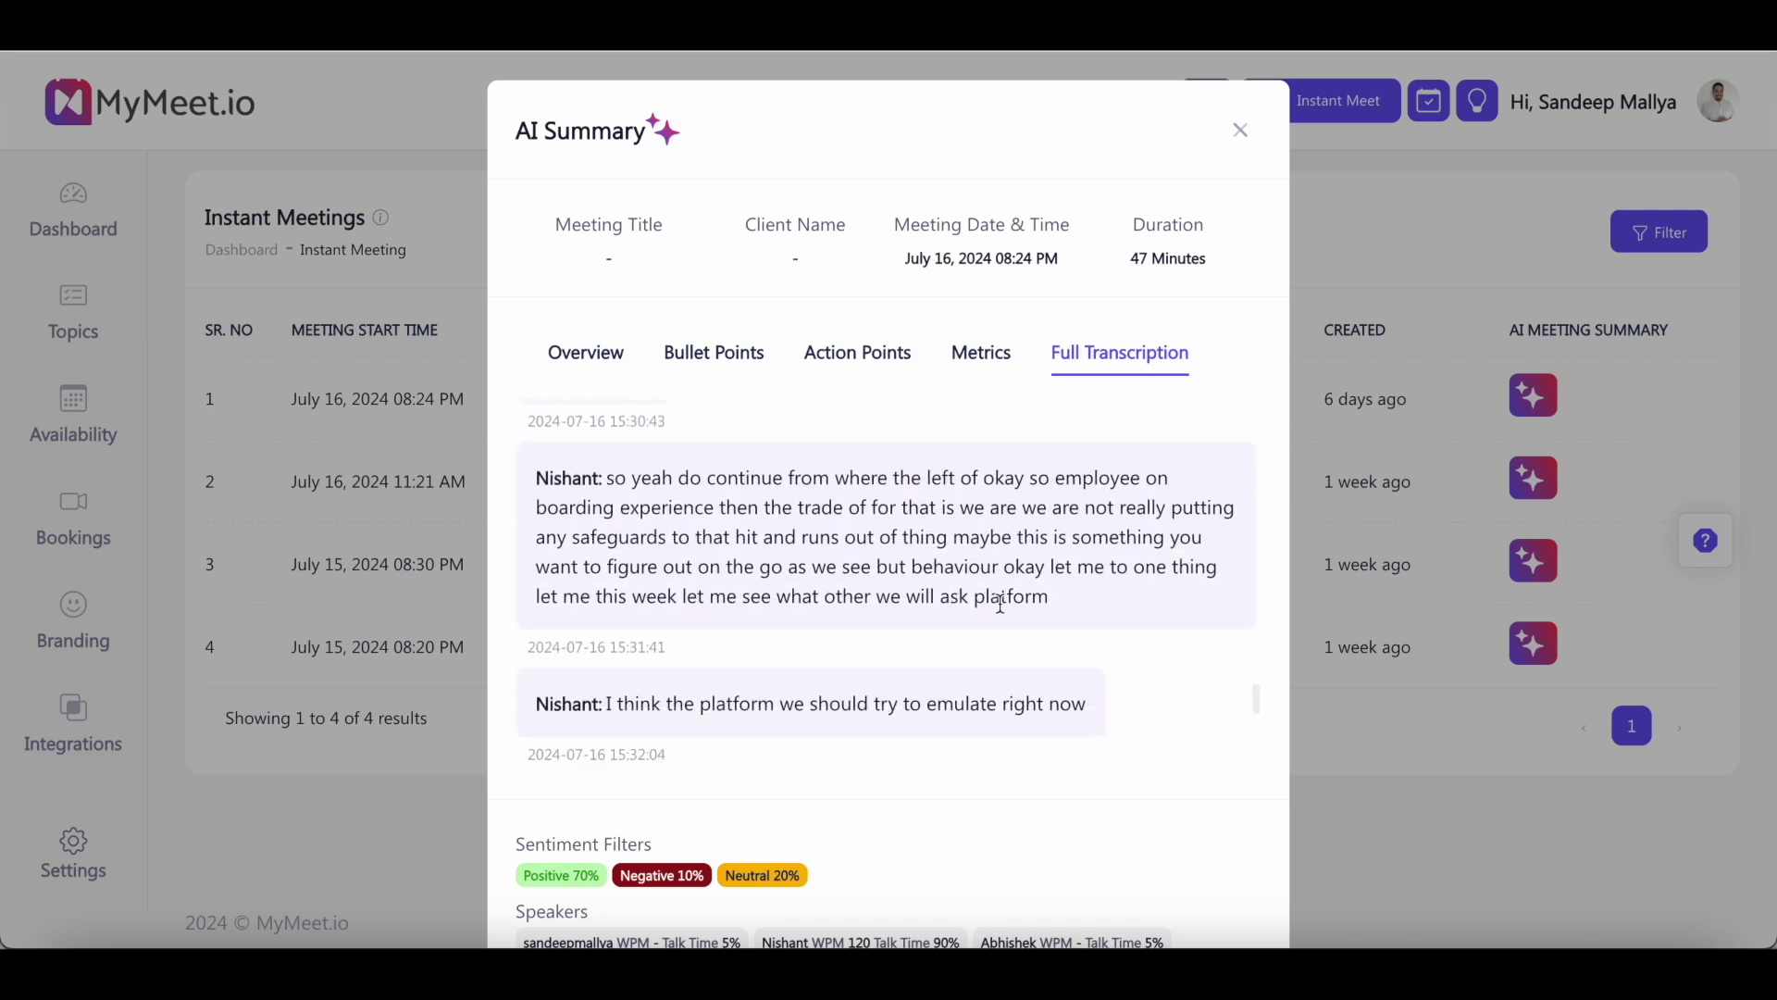
{"action": "scroll", "coordinate": [1003, 611], "scroll_direction": "down", "scroll_amount": 5}
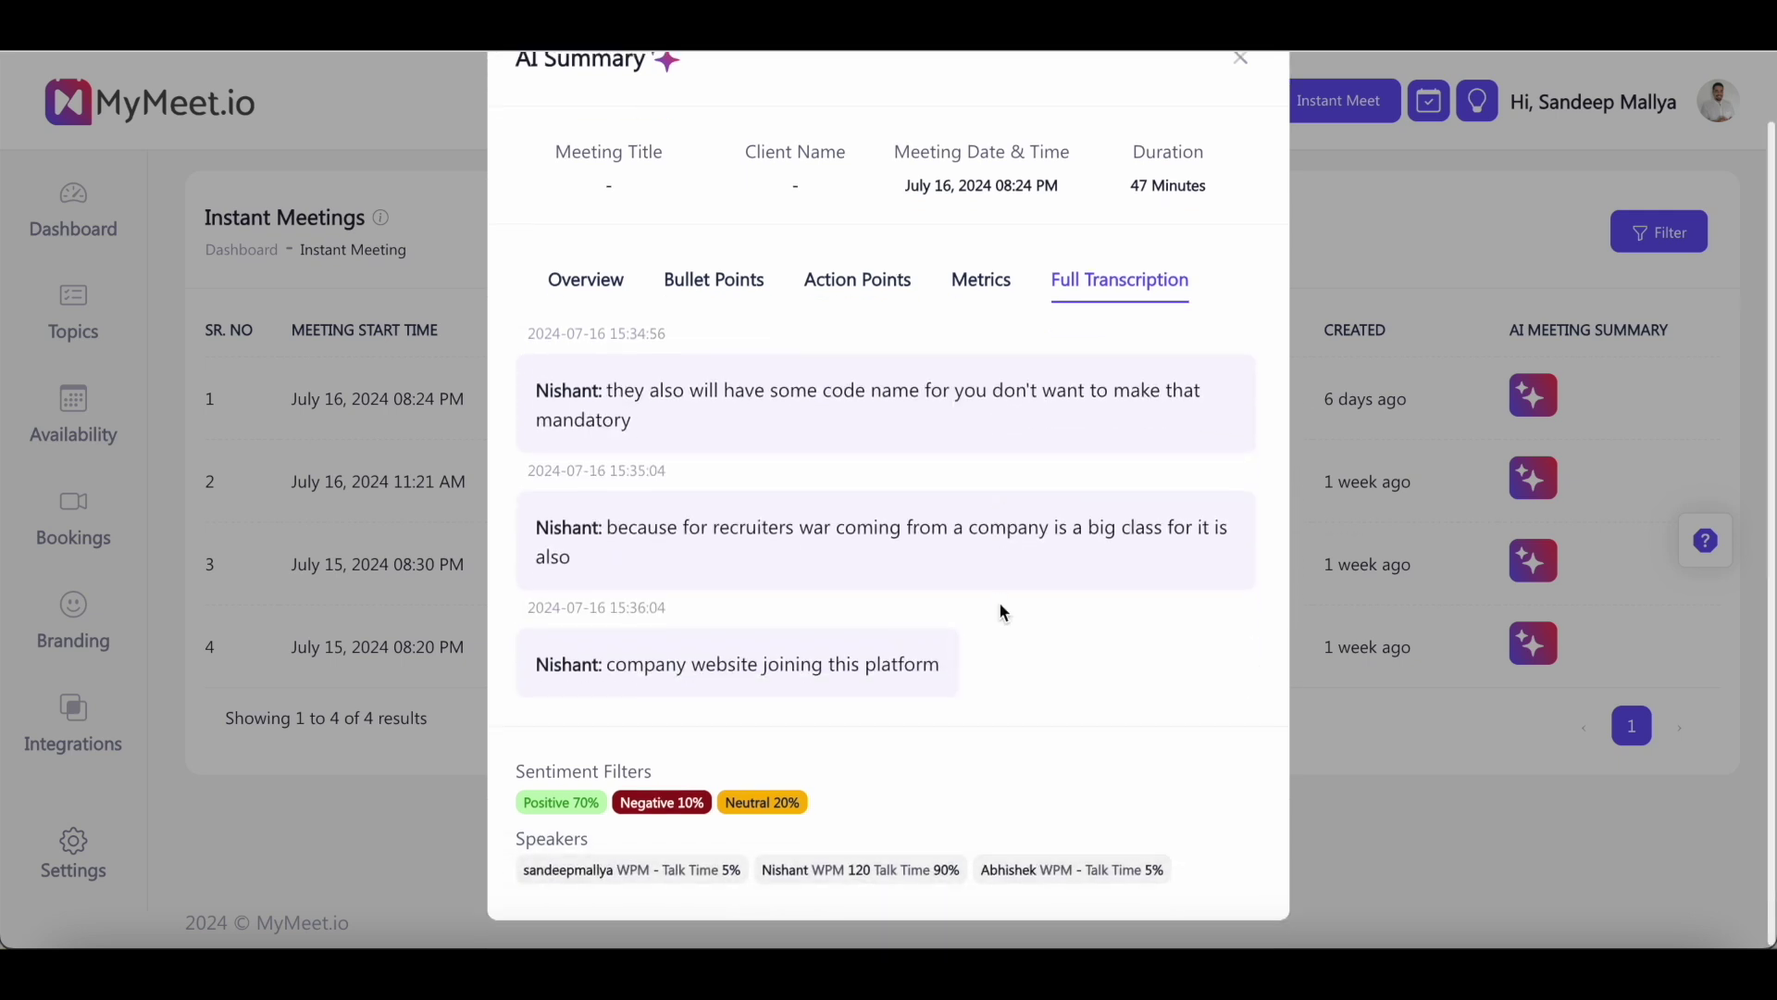
{"action": "scroll", "coordinate": [1003, 611], "scroll_direction": "up", "scroll_amount": 5}
{"action": "scroll", "coordinate": [998, 611], "scroll_direction": "up", "scroll_amount": 3}
Step: Revisit the bullet-point summary and action points, then close the AI summary
{"action": "left_click", "coordinate": [714, 280]}
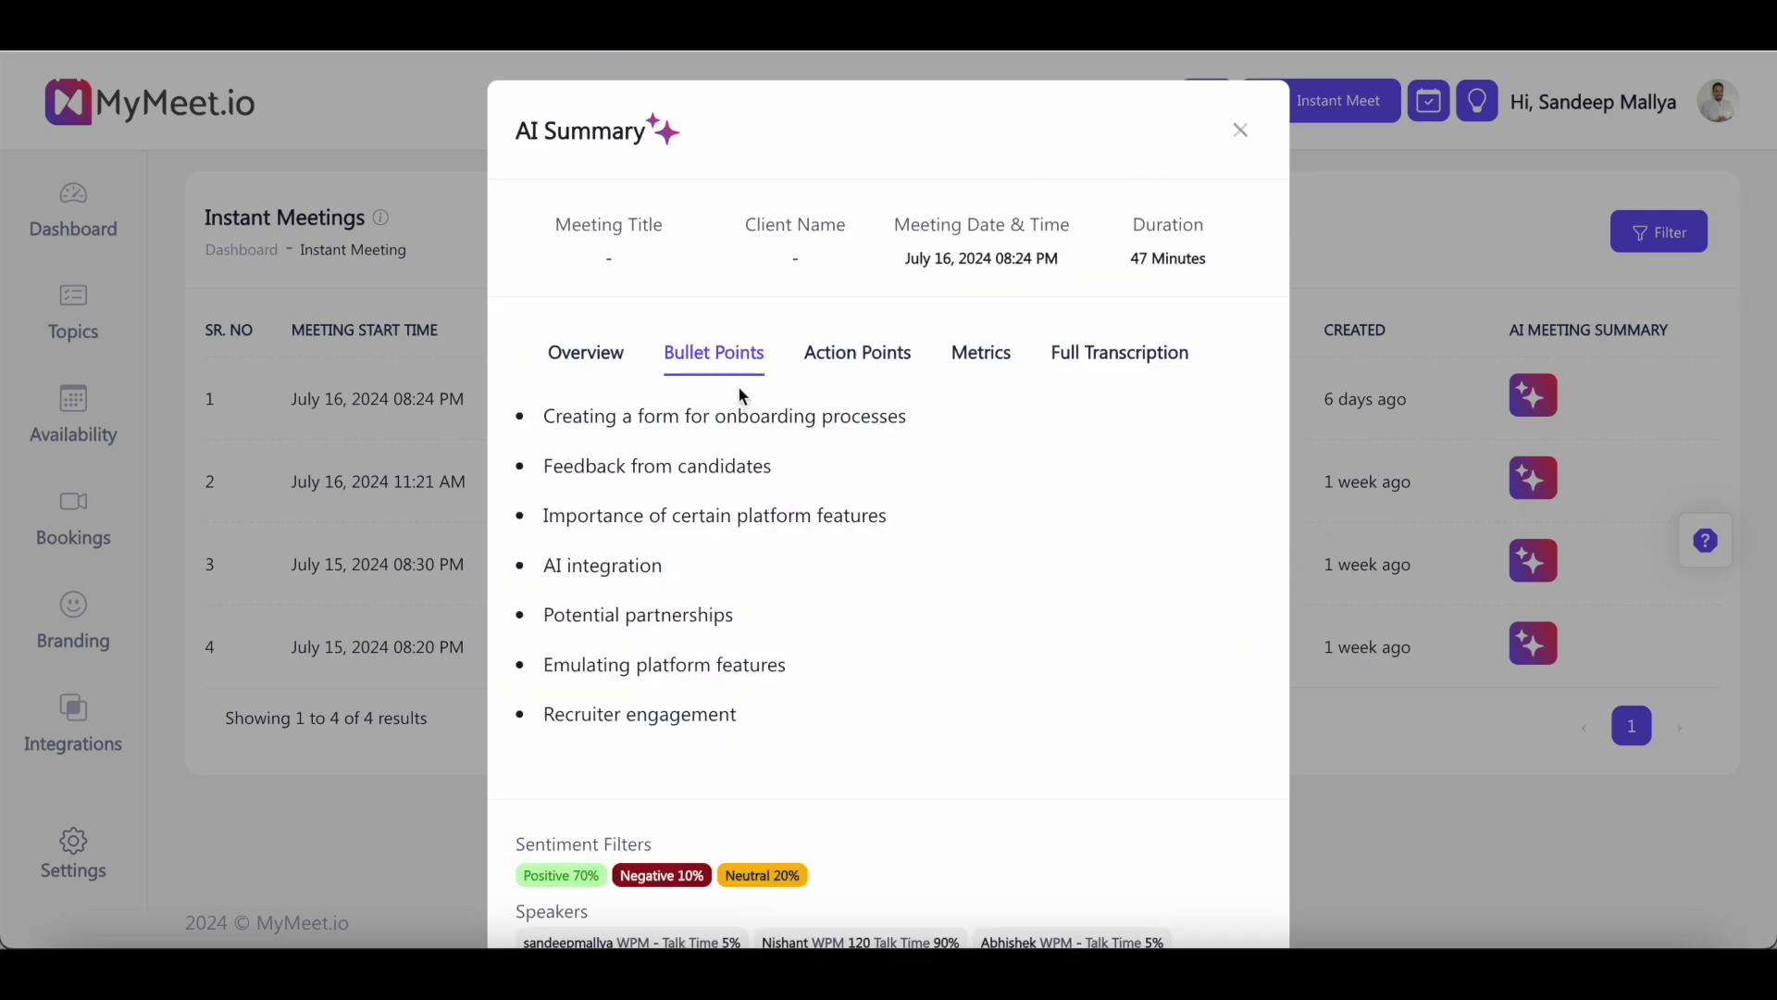
{"action": "left_click", "coordinate": [807, 370]}
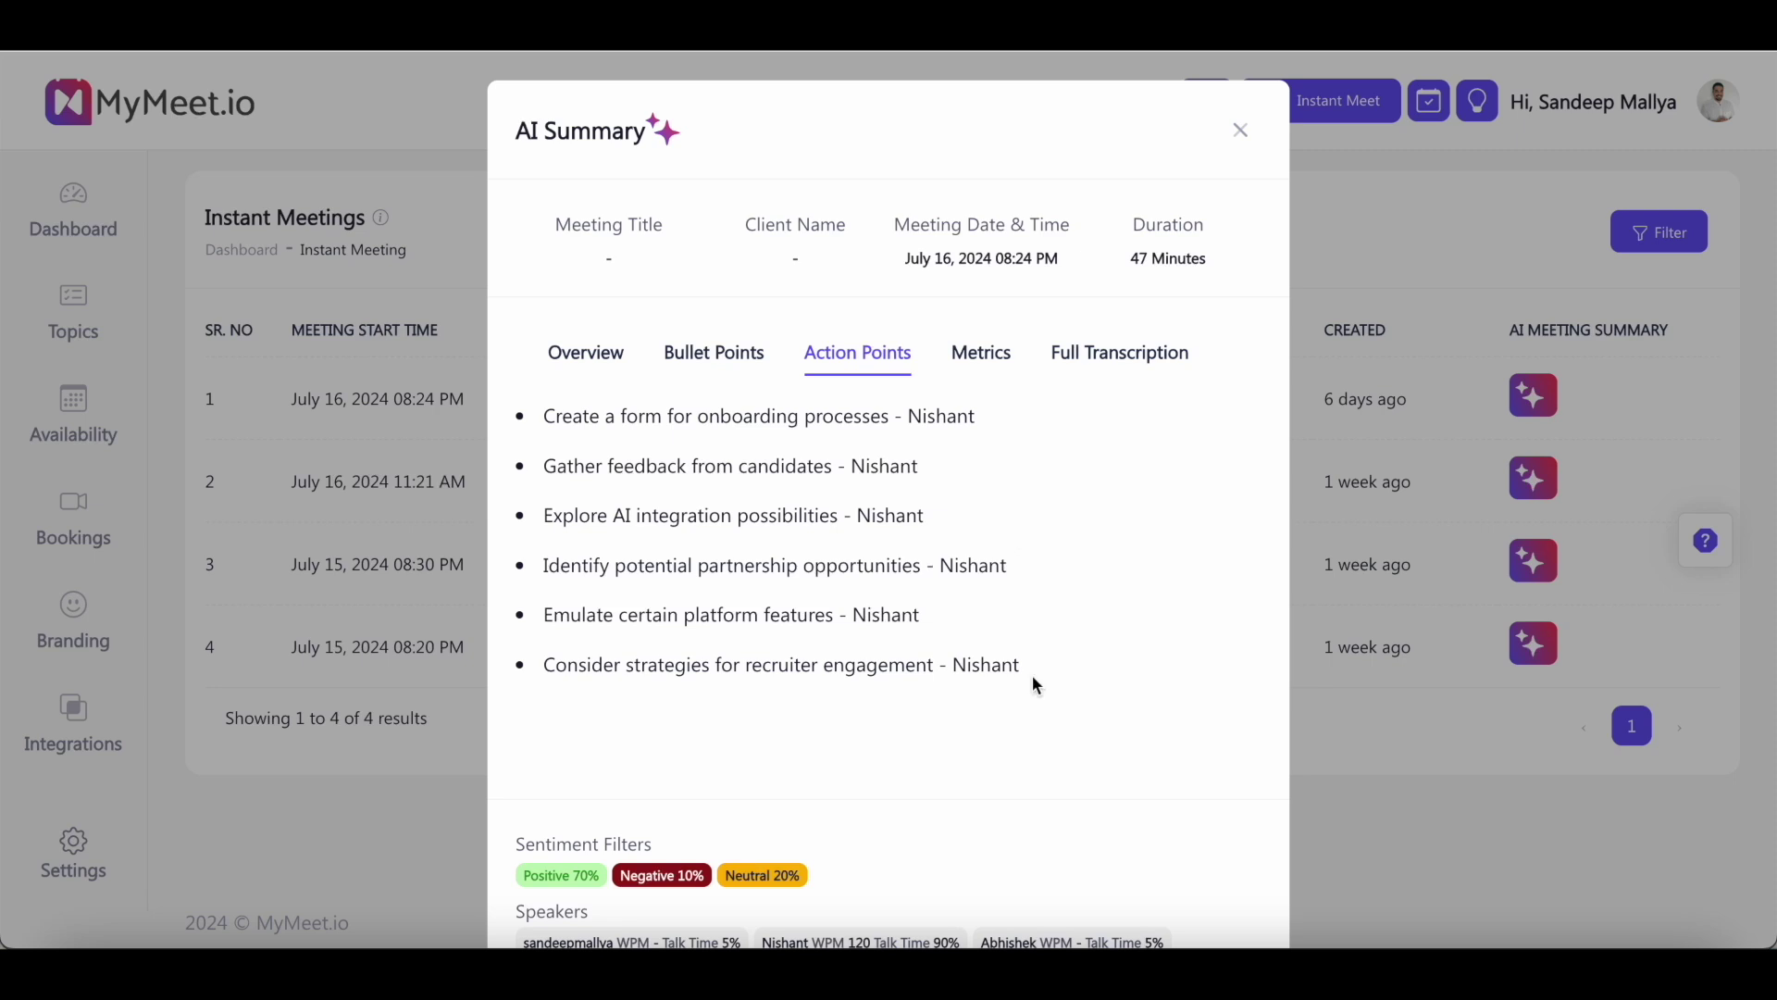
{"action": "key", "text": "Escape"}
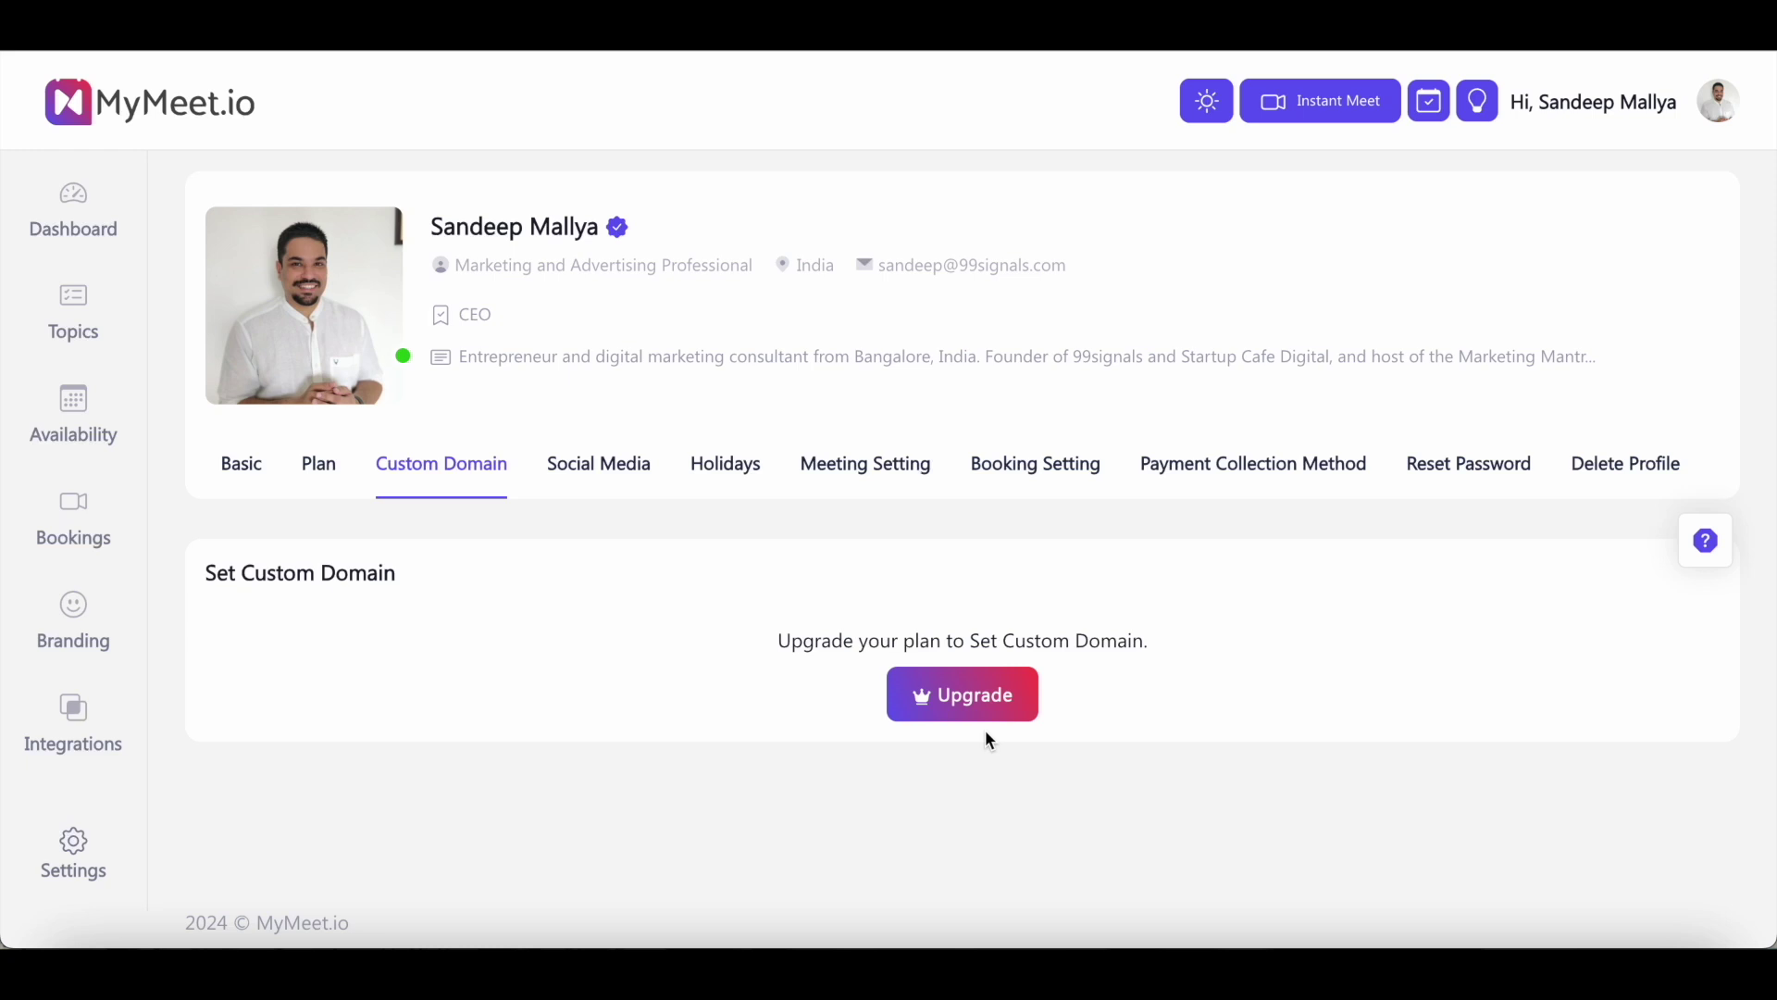
Step: Show the Social Media links form and review its network fields, with only Website filled in
{"action": "left_click", "coordinate": [558, 474]}
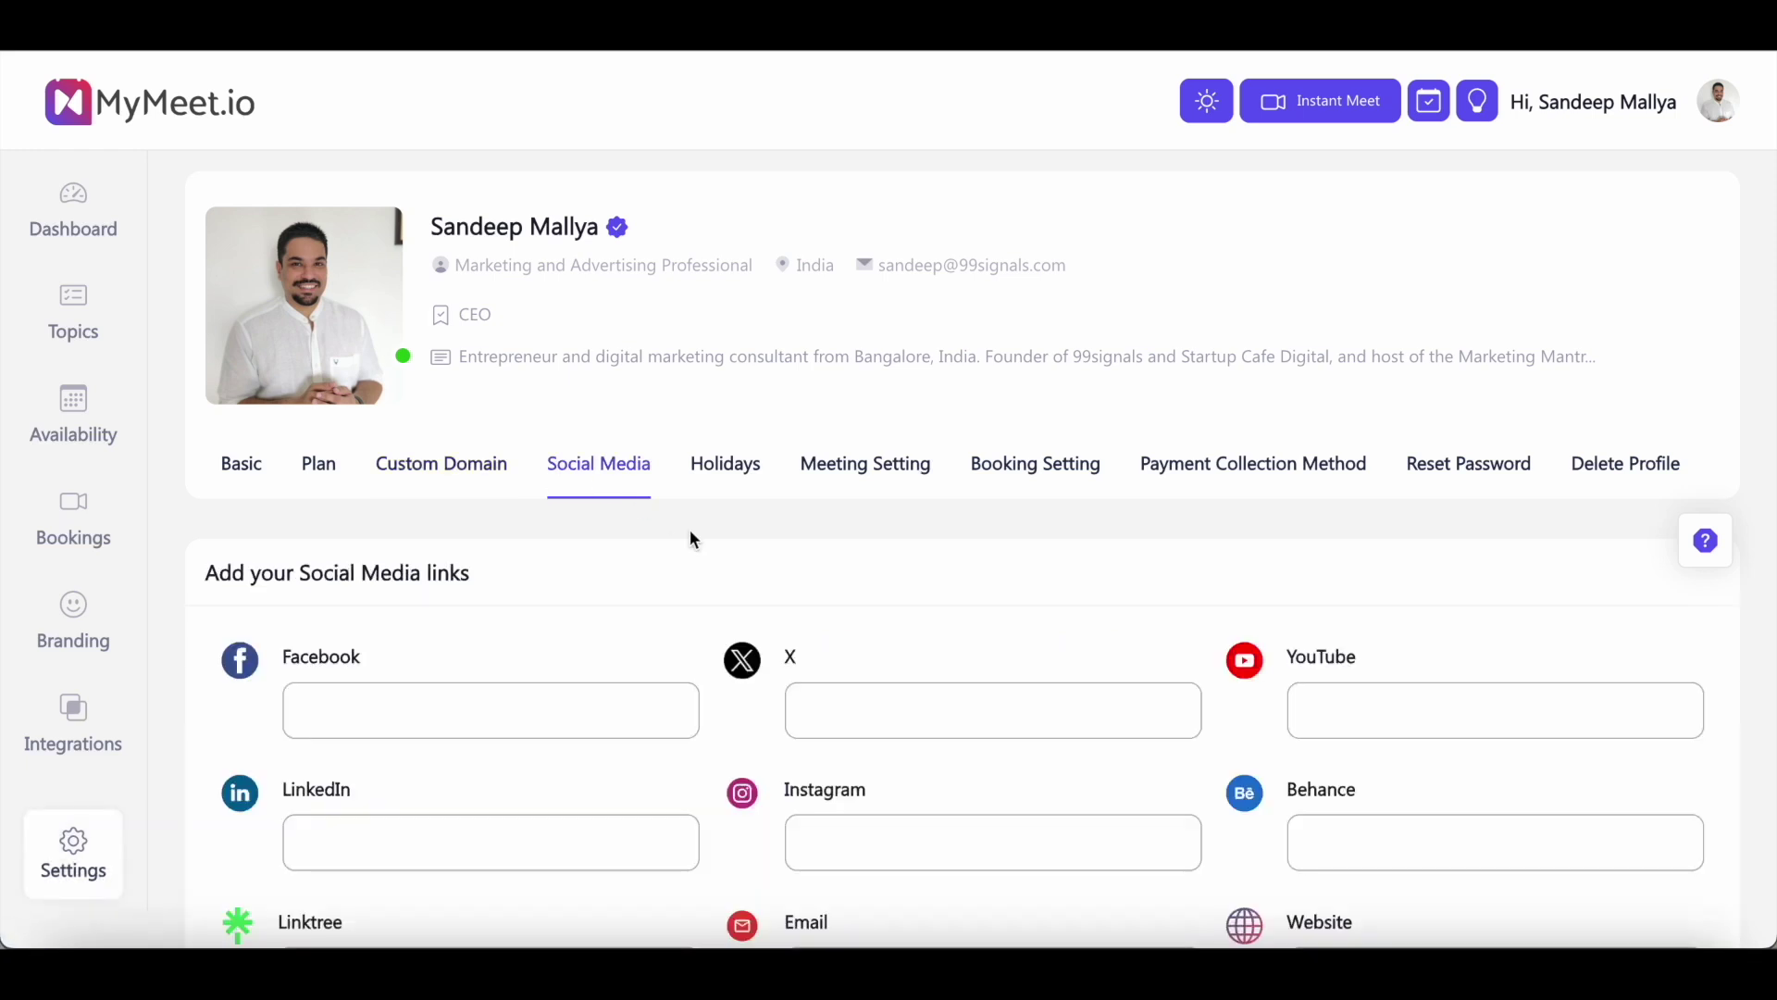
{"action": "scroll", "coordinate": [759, 637], "scroll_direction": "down", "scroll_amount": 3}
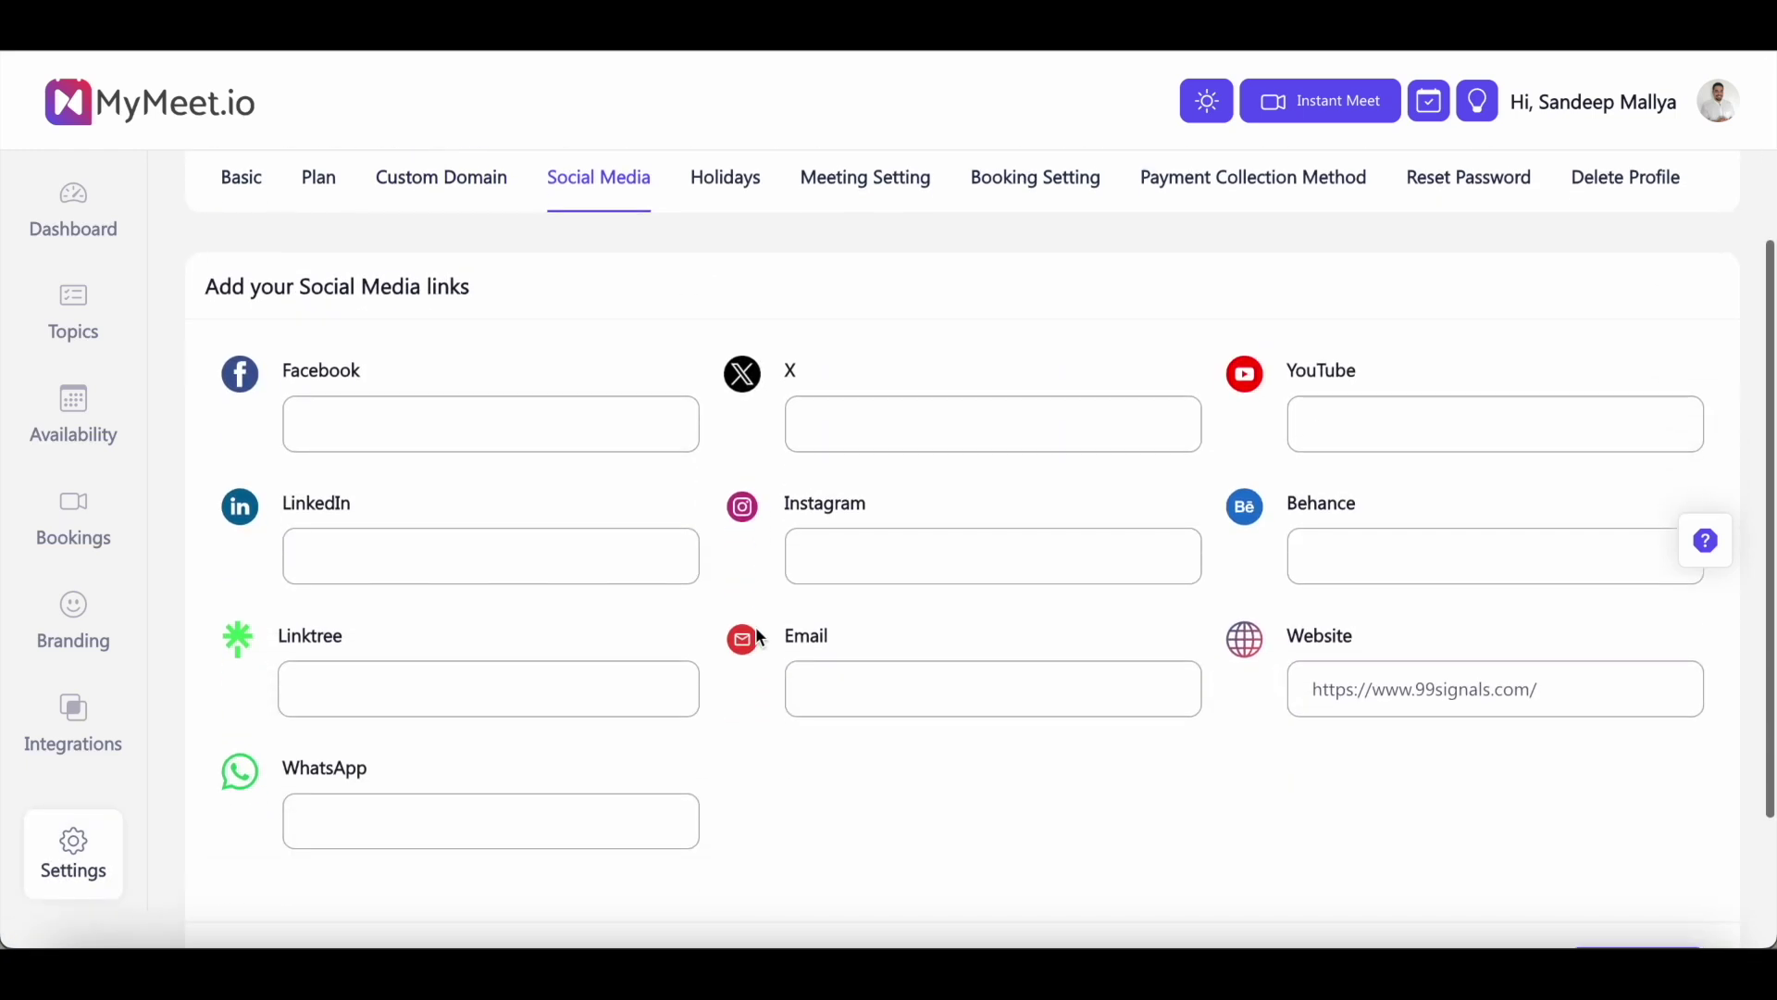
{"action": "scroll", "coordinate": [685, 657], "scroll_direction": "up", "scroll_amount": 3}
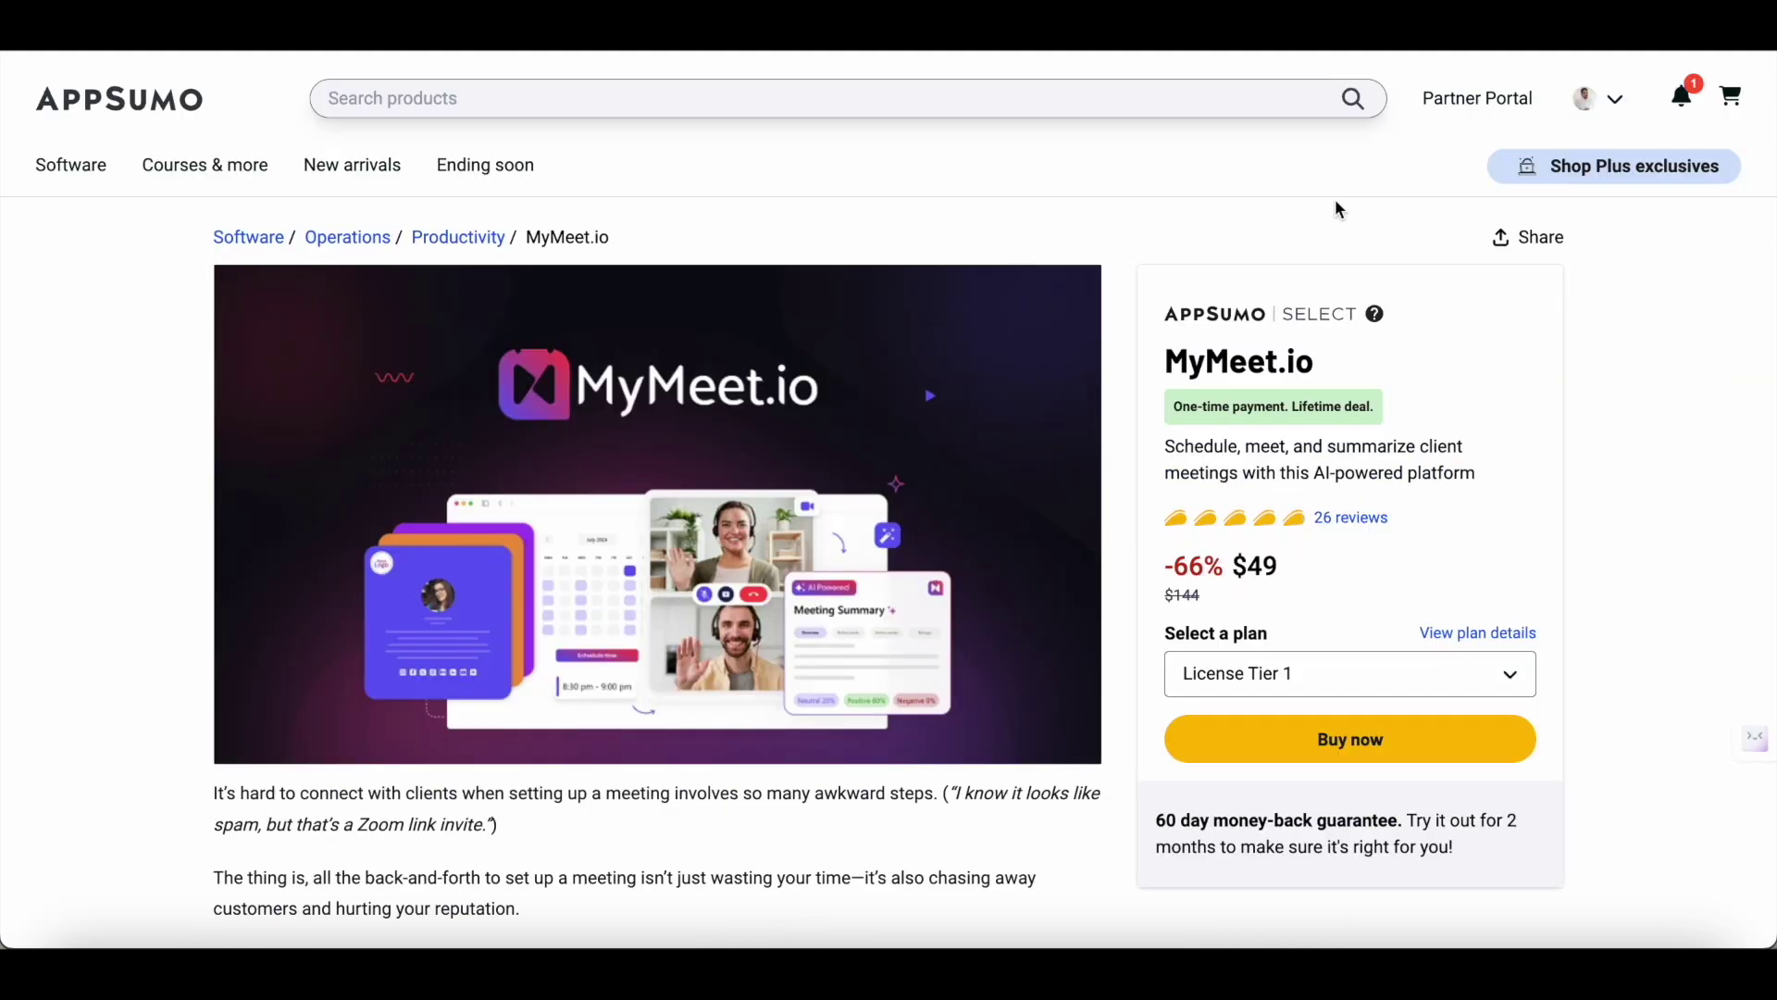
Step: Scroll the AppSumo MyMeet.io page to the Plans & features cards, then back to the top
{"action": "scroll", "coordinate": [1285, 513], "scroll_direction": "down", "scroll_amount": 10}
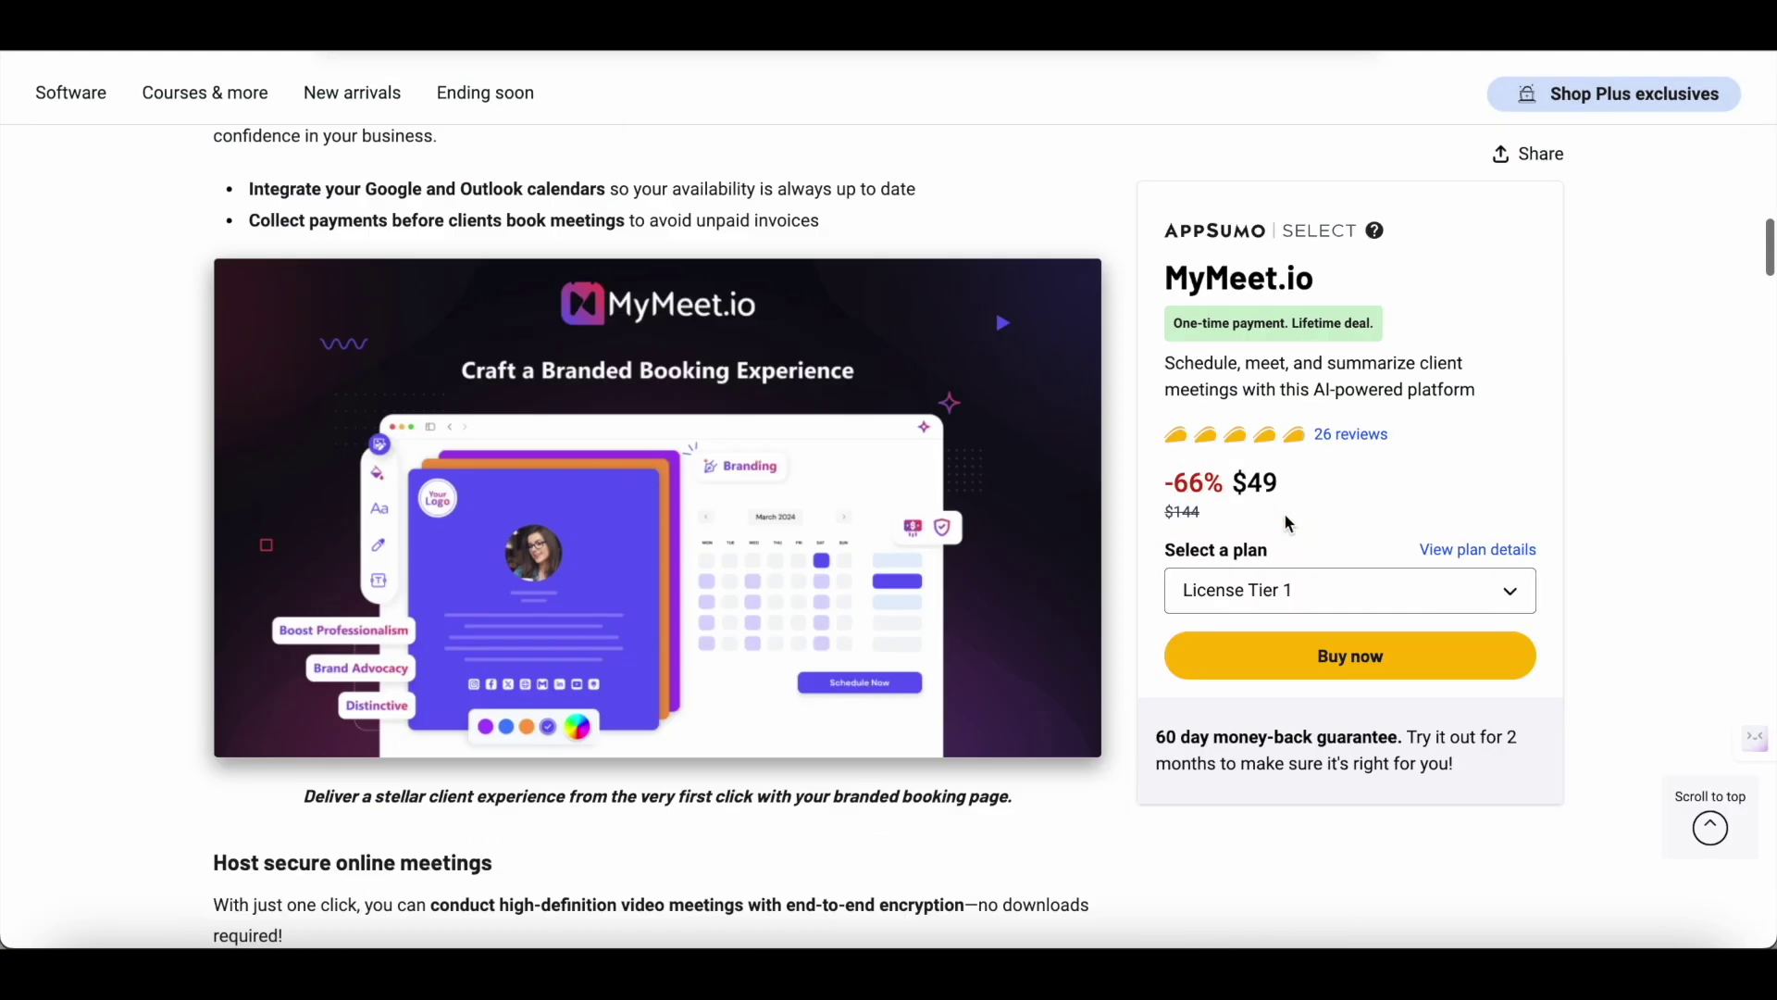
{"action": "scroll", "coordinate": [1284, 513], "scroll_direction": "down", "scroll_amount": 10}
{"action": "scroll", "coordinate": [1285, 519], "scroll_direction": "up", "scroll_amount": 2}
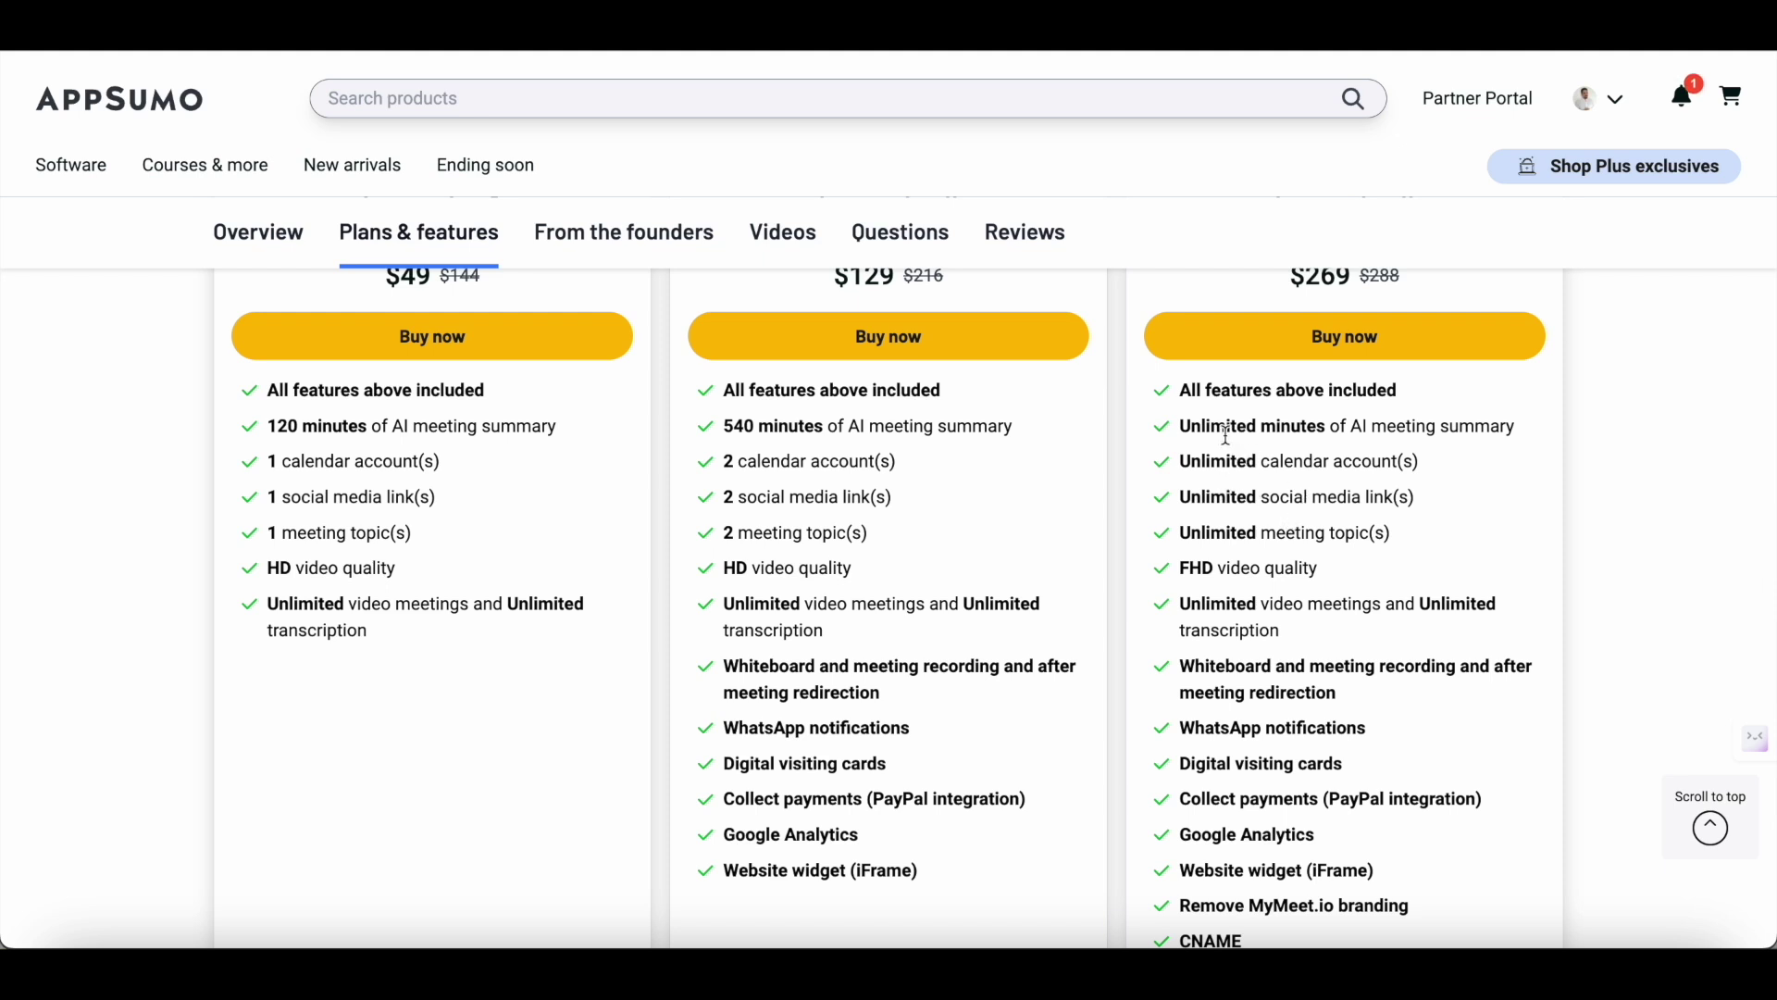
{"action": "scroll", "coordinate": [1202, 505], "scroll_direction": "up", "scroll_amount": 1}
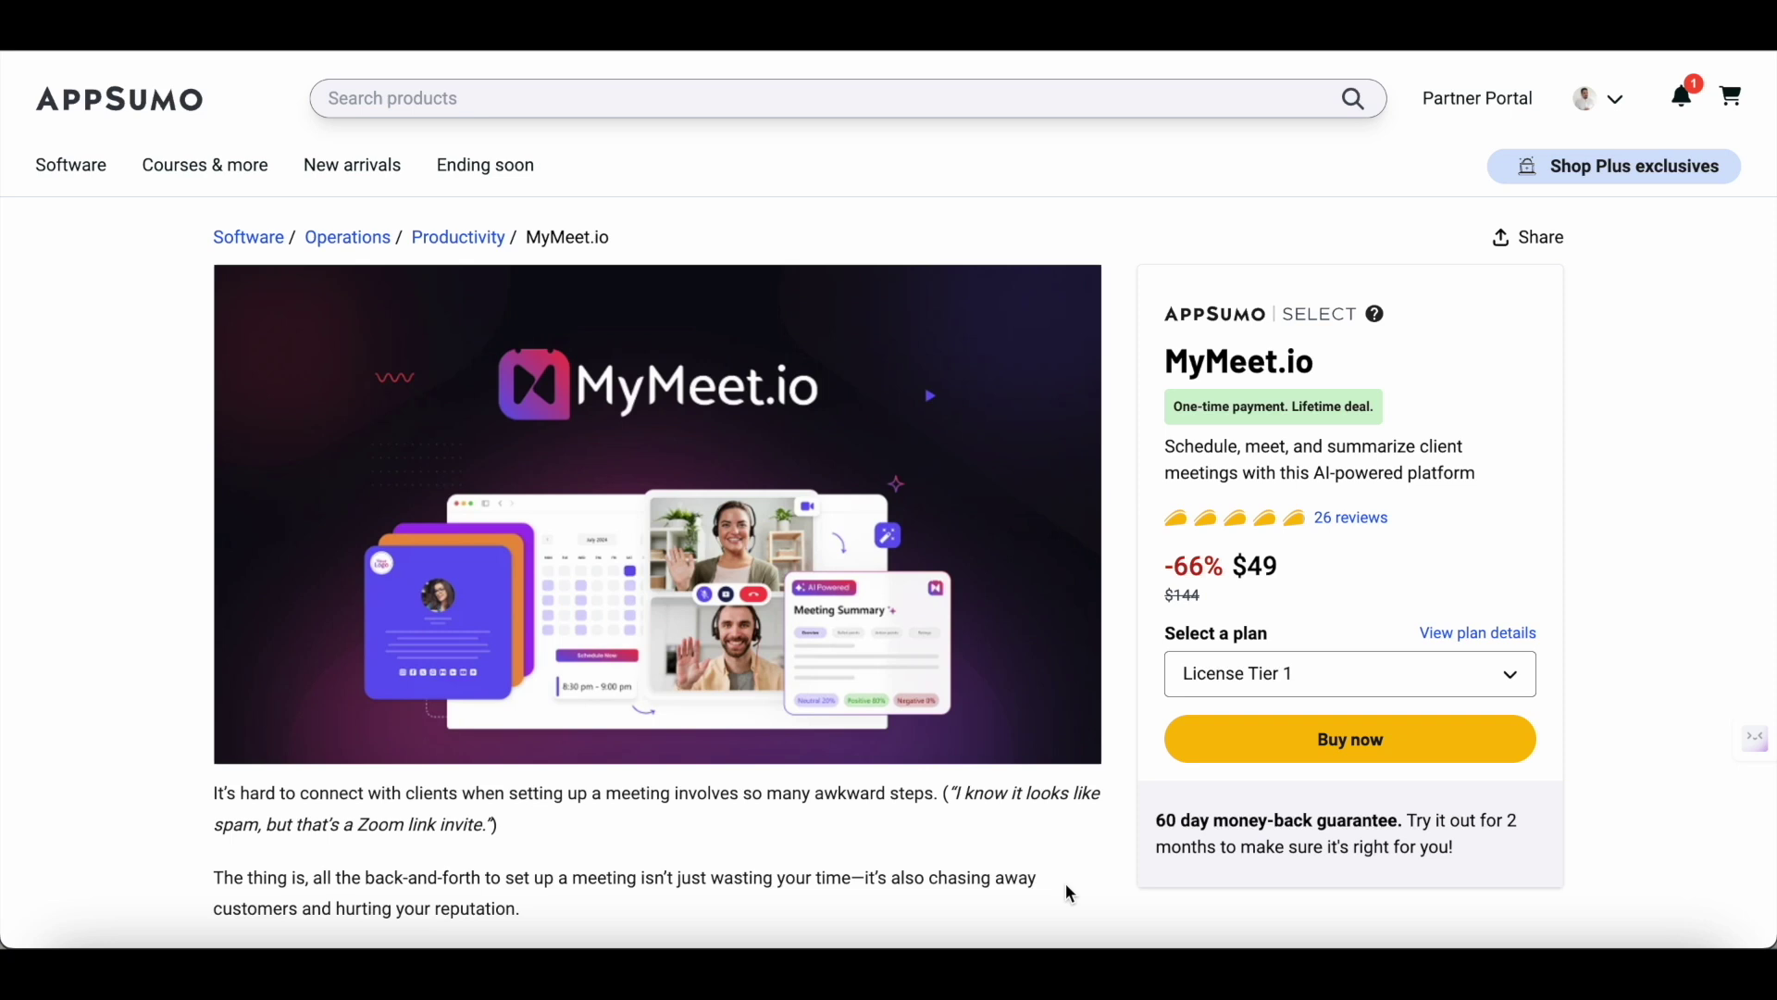
Step: Scroll the AppSumo deal page to check the $49 License Tier 1 and 60-day guarantee
{"action": "scroll", "coordinate": [1069, 893], "scroll_direction": "down", "scroll_amount": 9}
{"action": "scroll", "coordinate": [1069, 893], "scroll_direction": "up", "scroll_amount": 9}
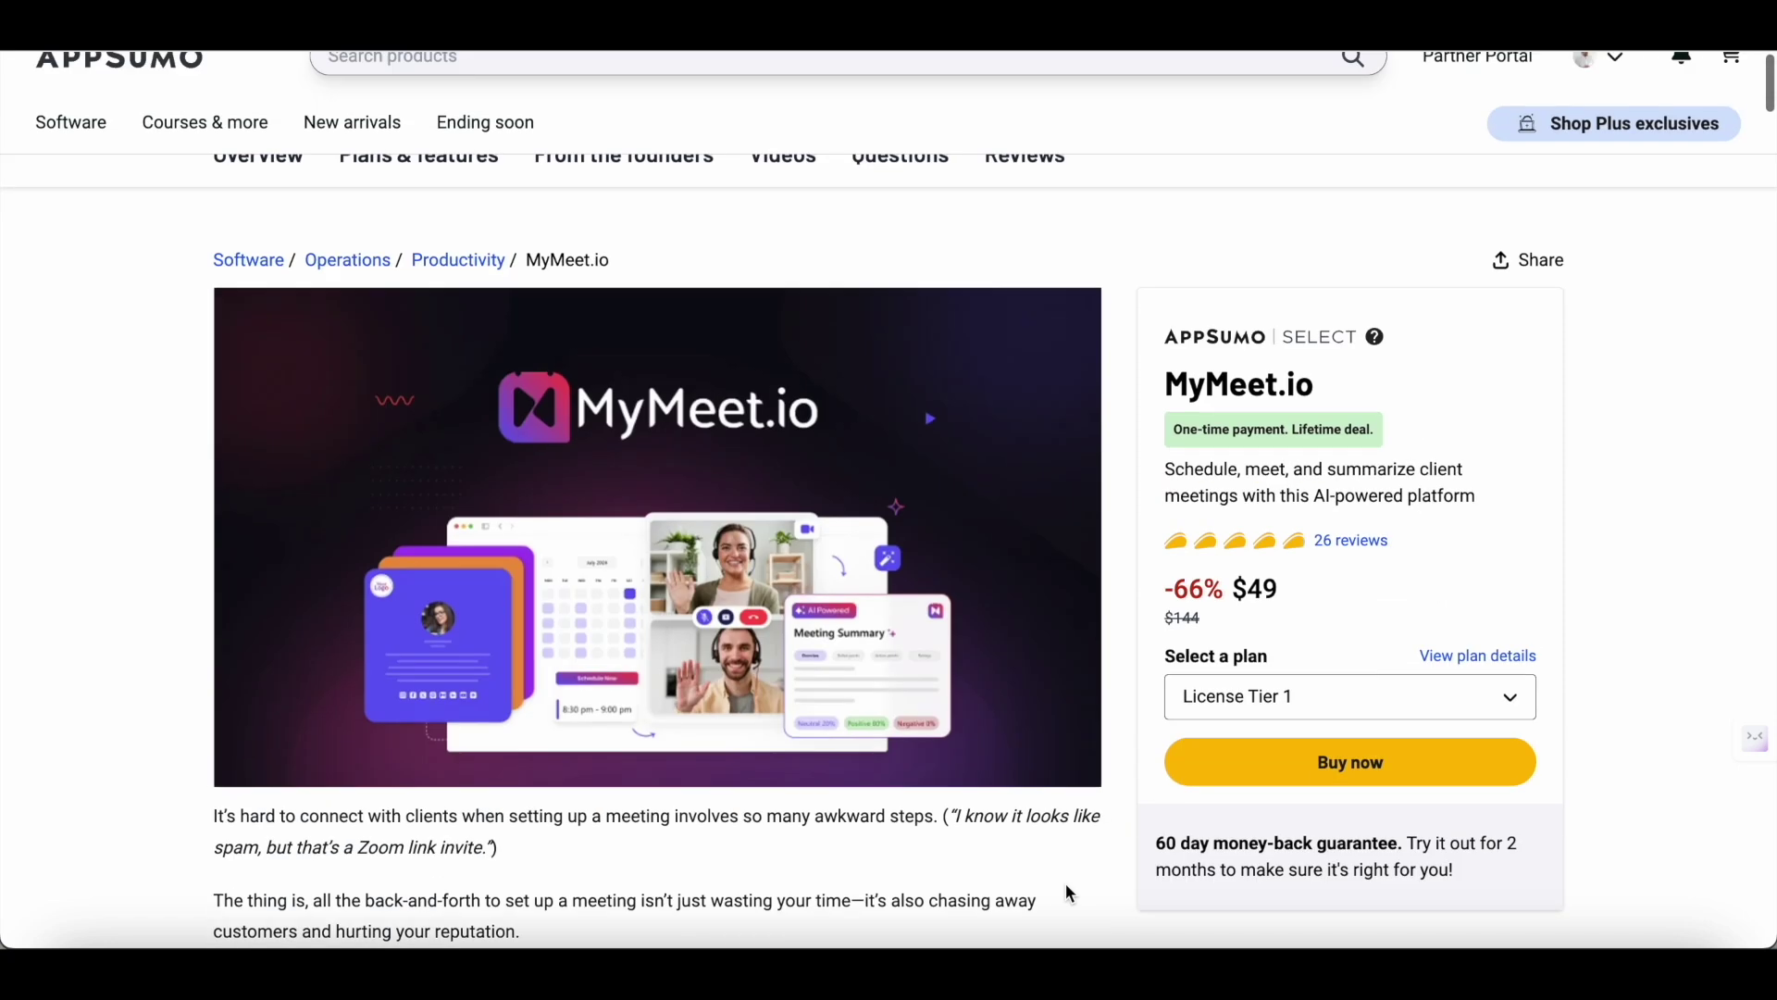